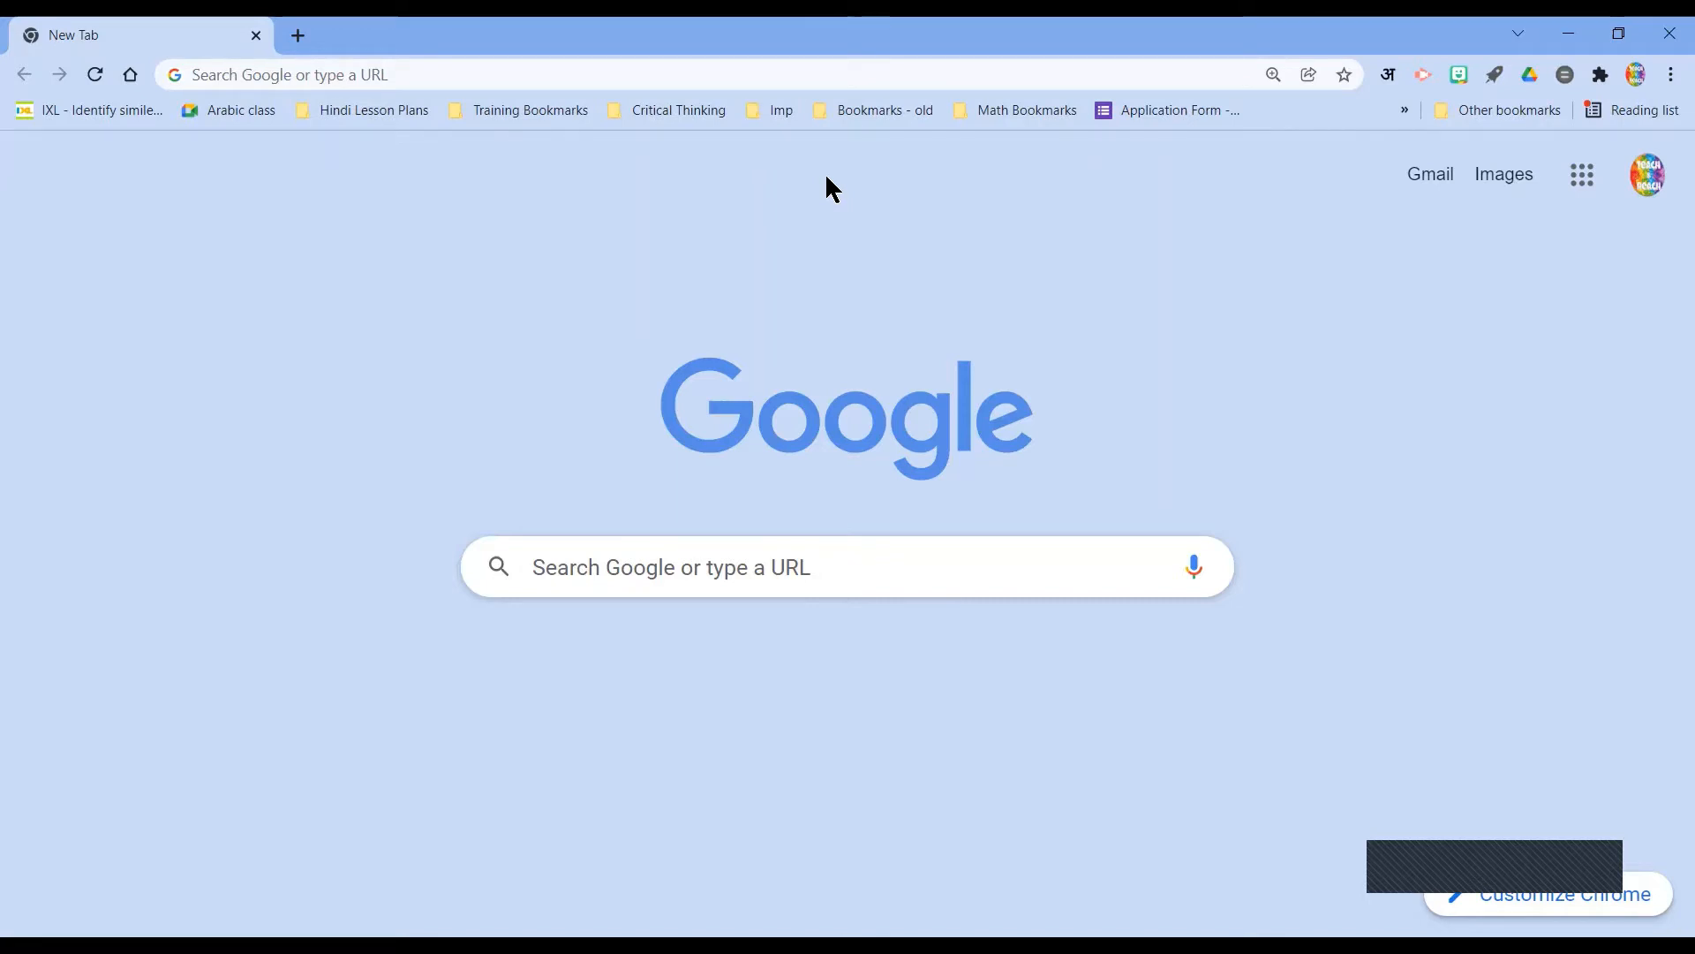
- Open Google Docs from the Google apps and create a new blank document
{"action": "left_click", "coordinate": [1589, 188]}
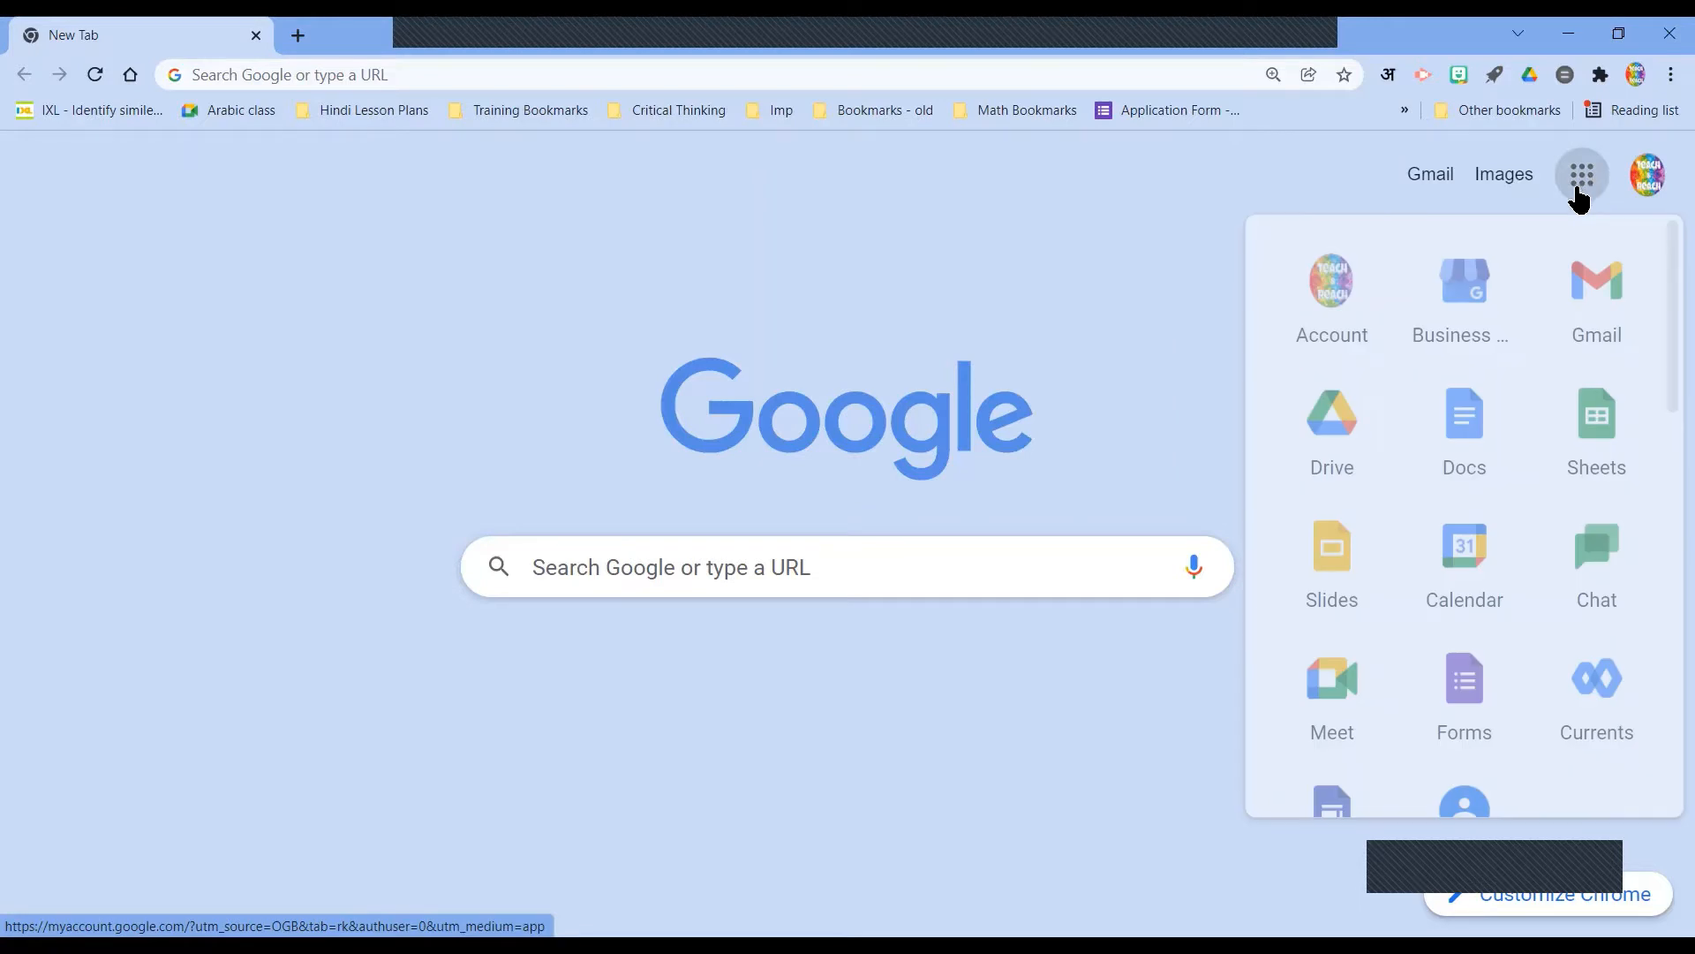
{"action": "left_click", "coordinate": [1454, 465]}
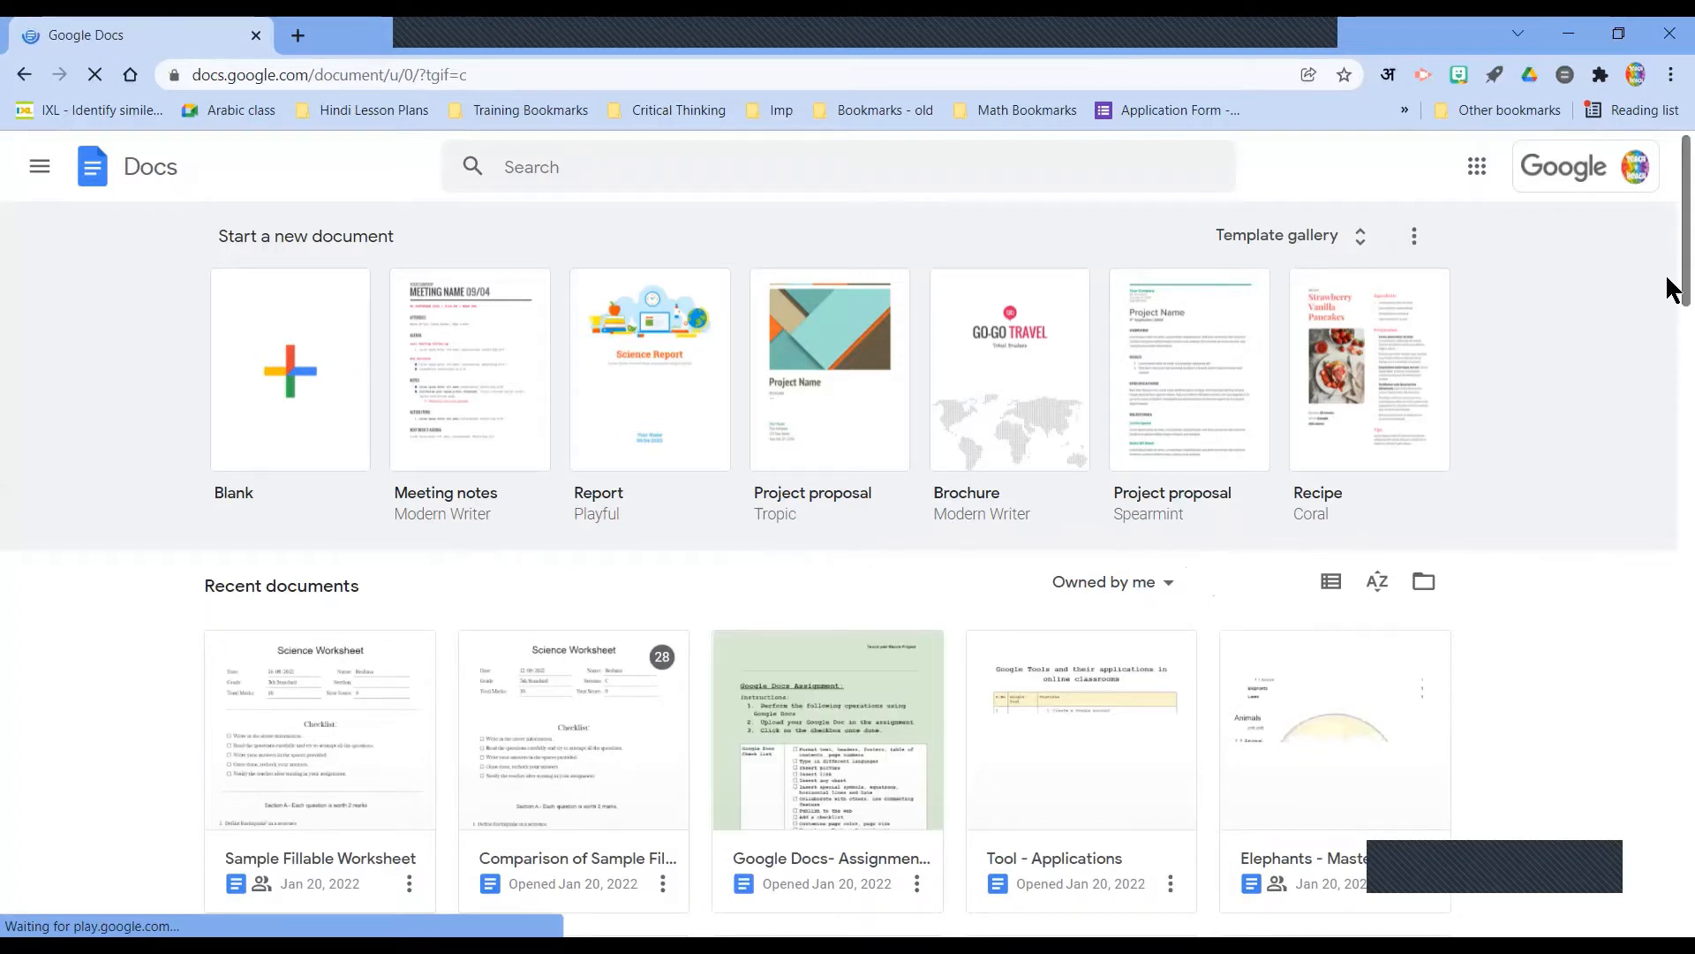
{"action": "scroll", "coordinate": [1673, 289], "scroll_direction": "down", "scroll_amount": 3}
{"action": "scroll", "coordinate": [1668, 167], "scroll_direction": "up", "scroll_amount": 3}
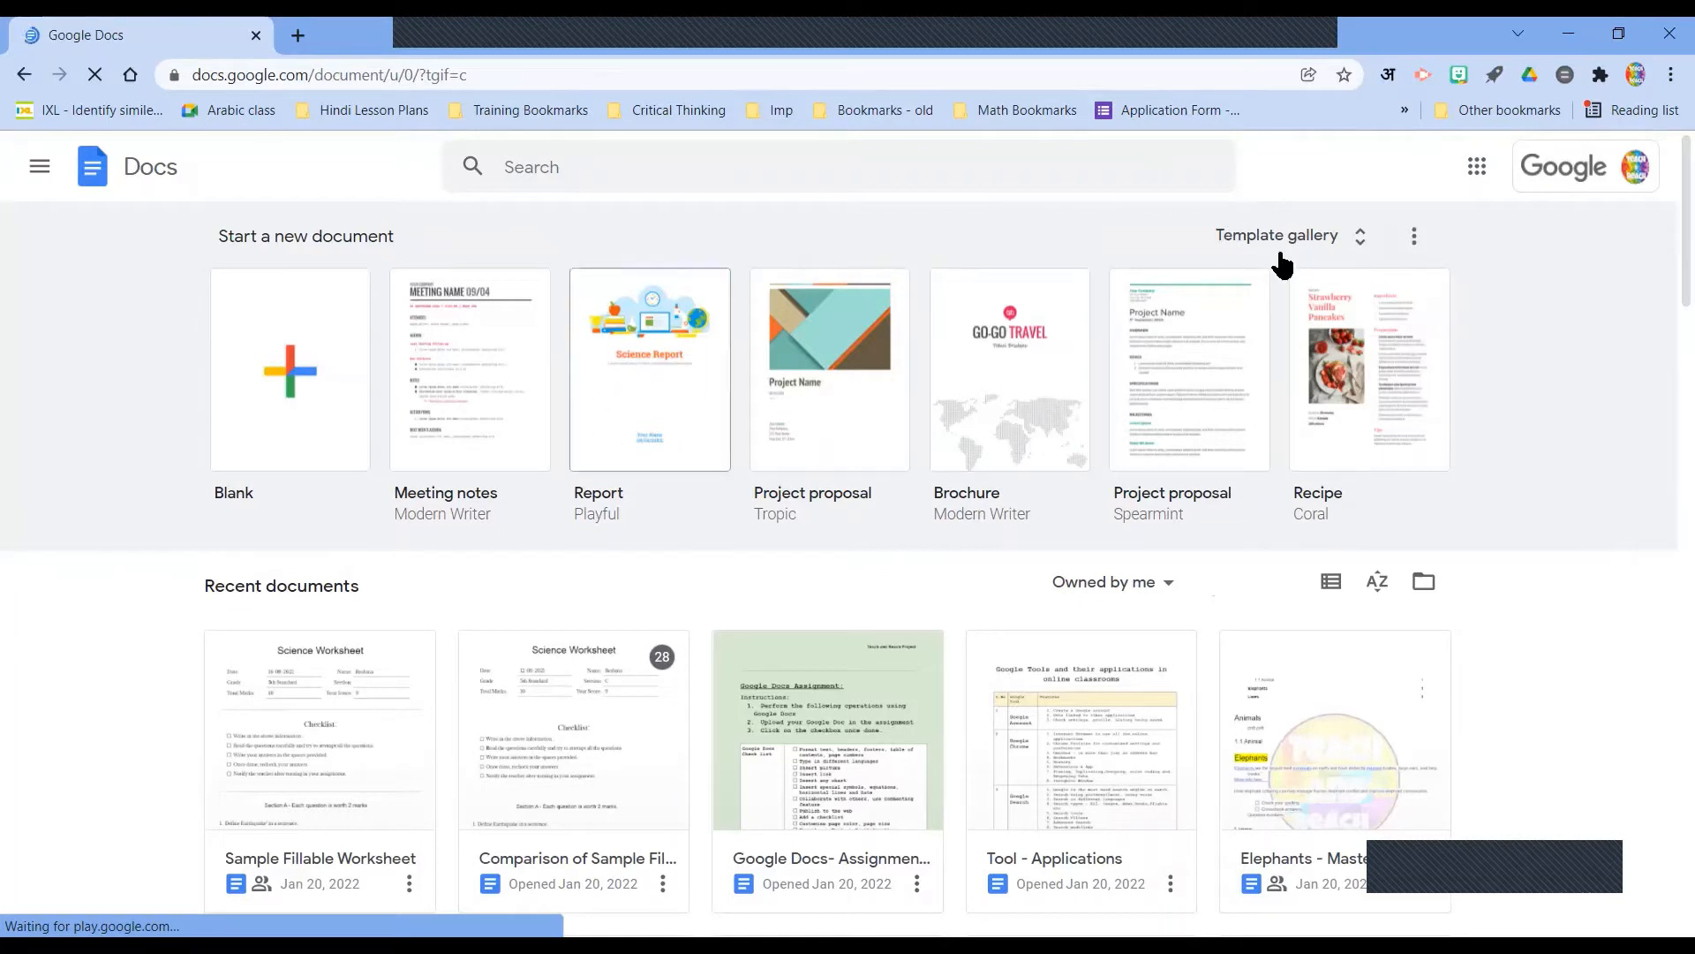
{"action": "scroll", "coordinate": [1669, 265], "scroll_direction": "down", "scroll_amount": 10}
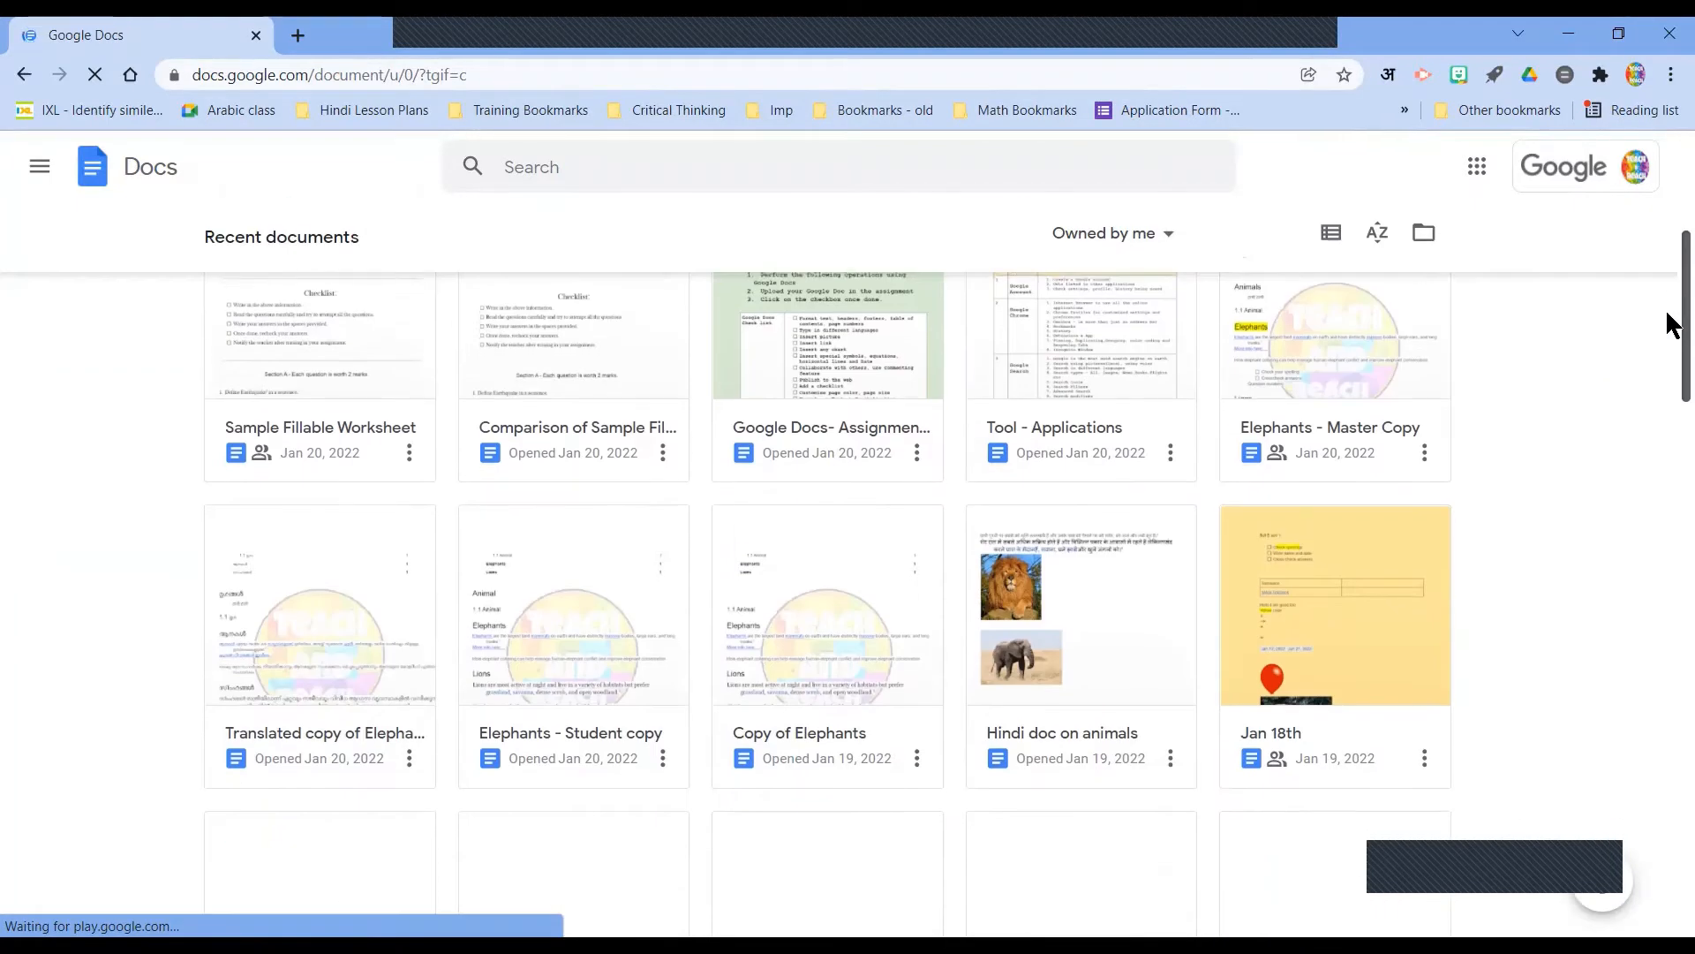
{"action": "scroll", "coordinate": [1672, 314], "scroll_direction": "up", "scroll_amount": 10}
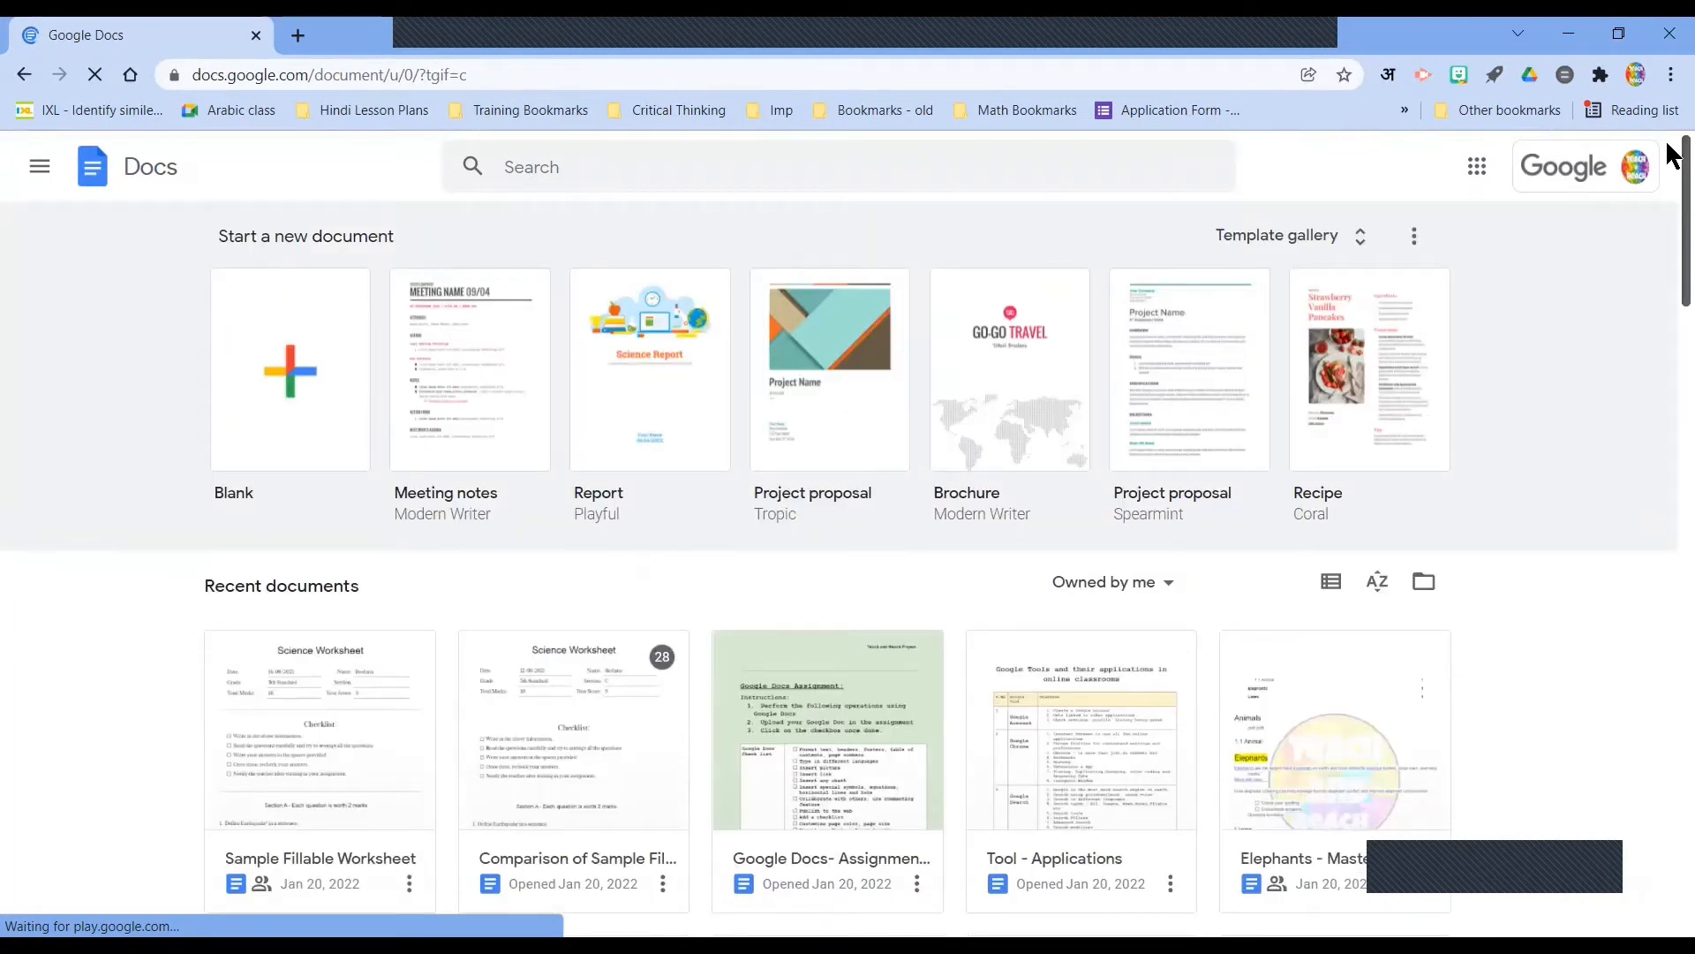
{"action": "left_click", "coordinate": [307, 397]}
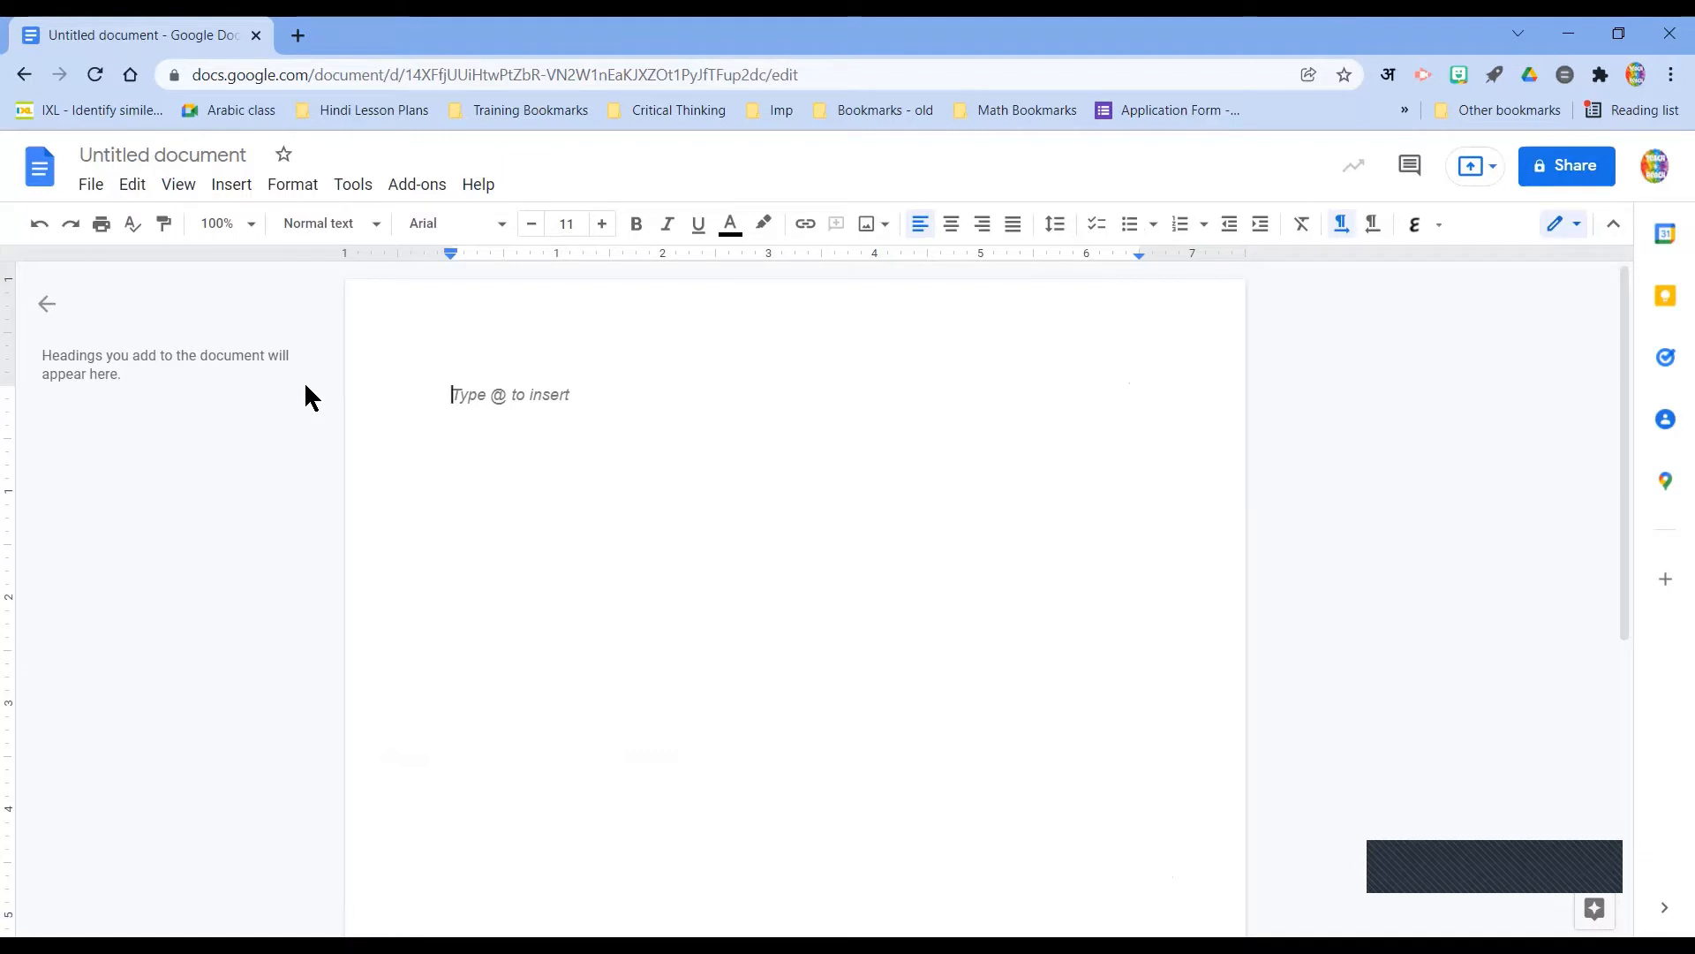
- Rename the untitled document as "Fillable worksheet"
{"action": "left_click", "coordinate": [190, 157]}
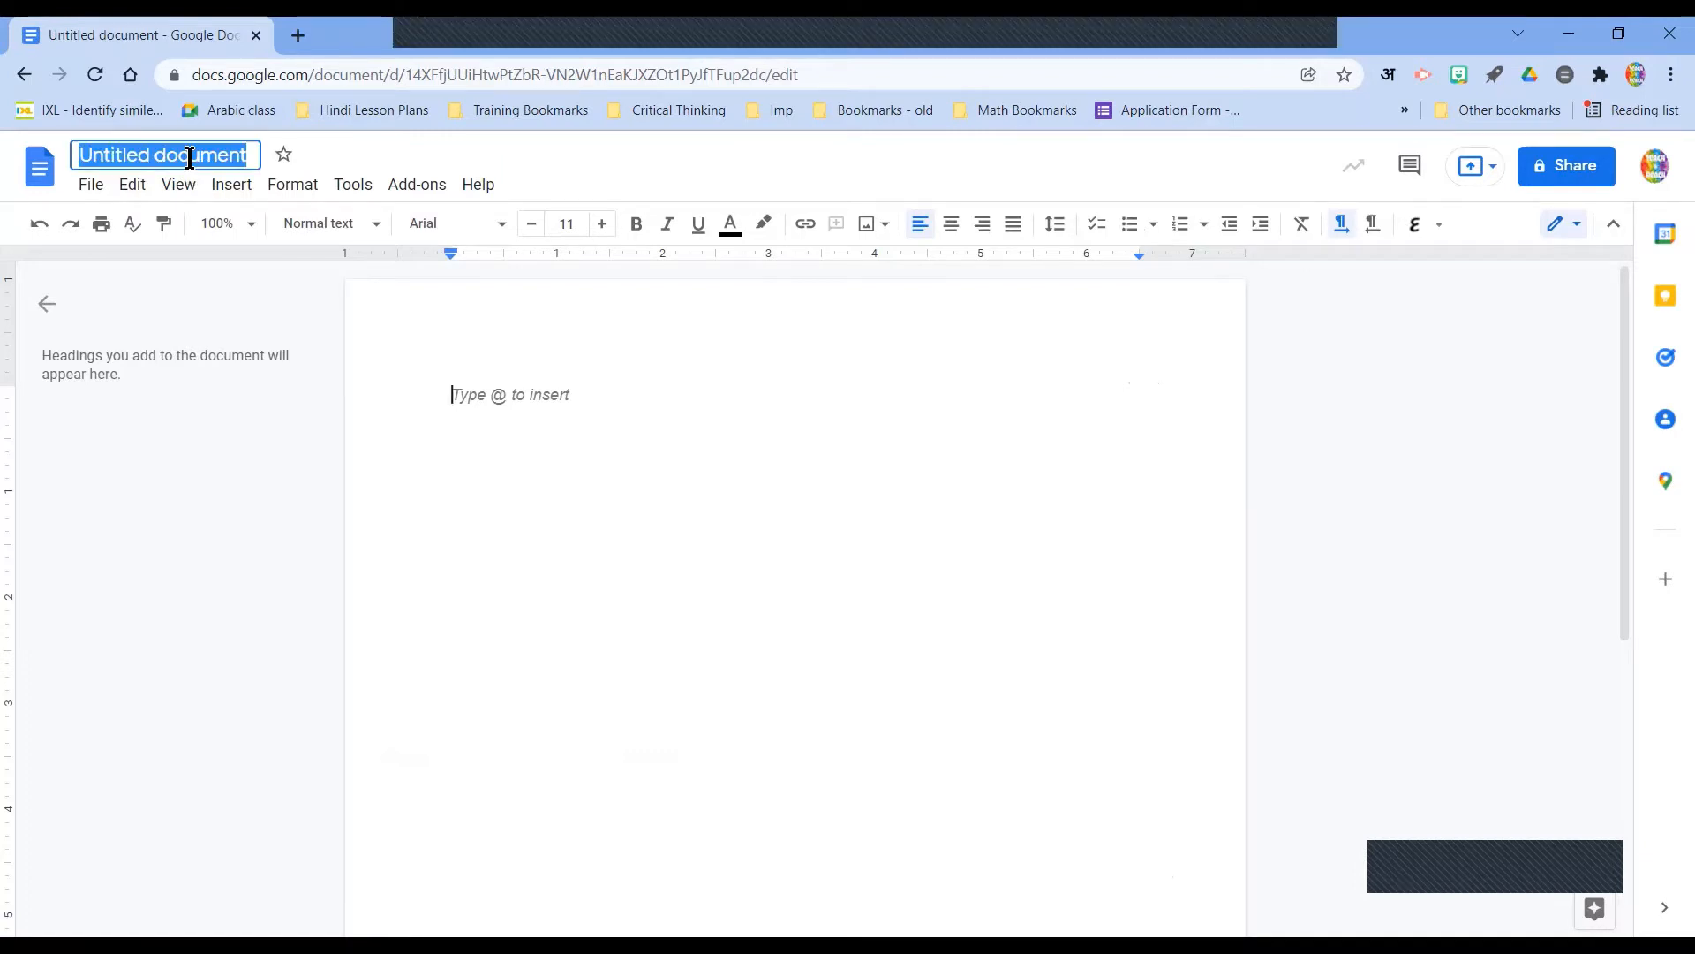
{"action": "type", "text": "FIlla"}
{"action": "key", "text": "BackSpace"}
{"action": "key", "text": "BackSpace"}
{"action": "key", "text": "BackSpace"}
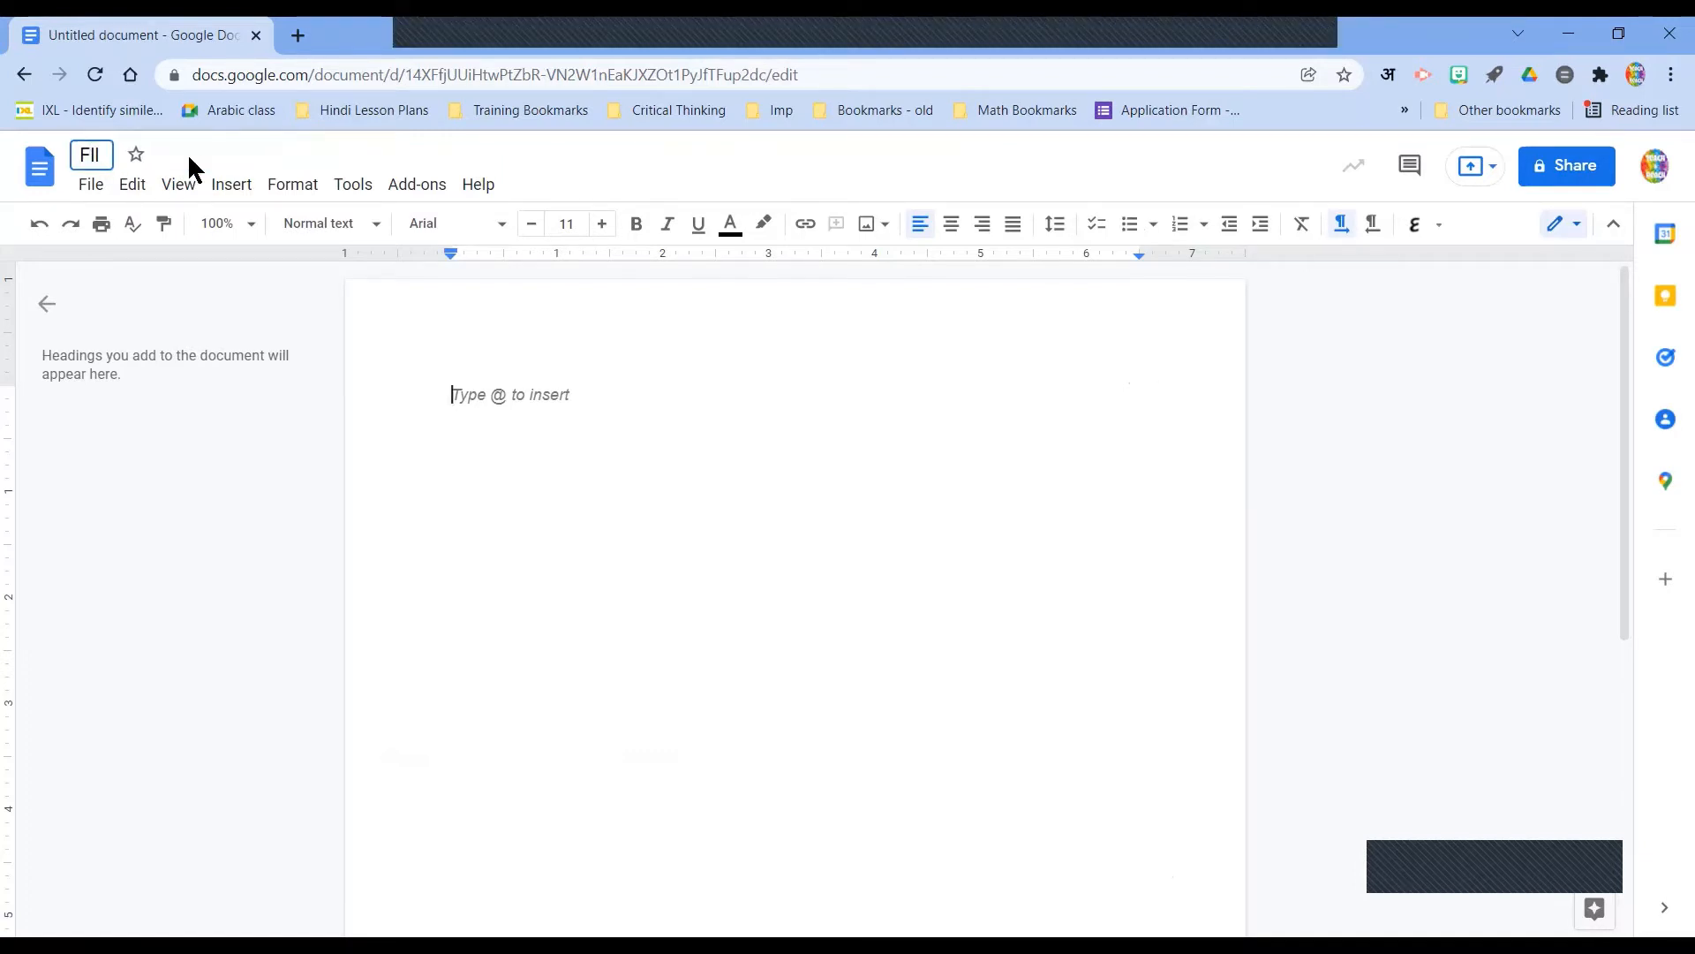
{"action": "key", "text": "BackSpace"}
{"action": "type", "text": "illable worksheet"}
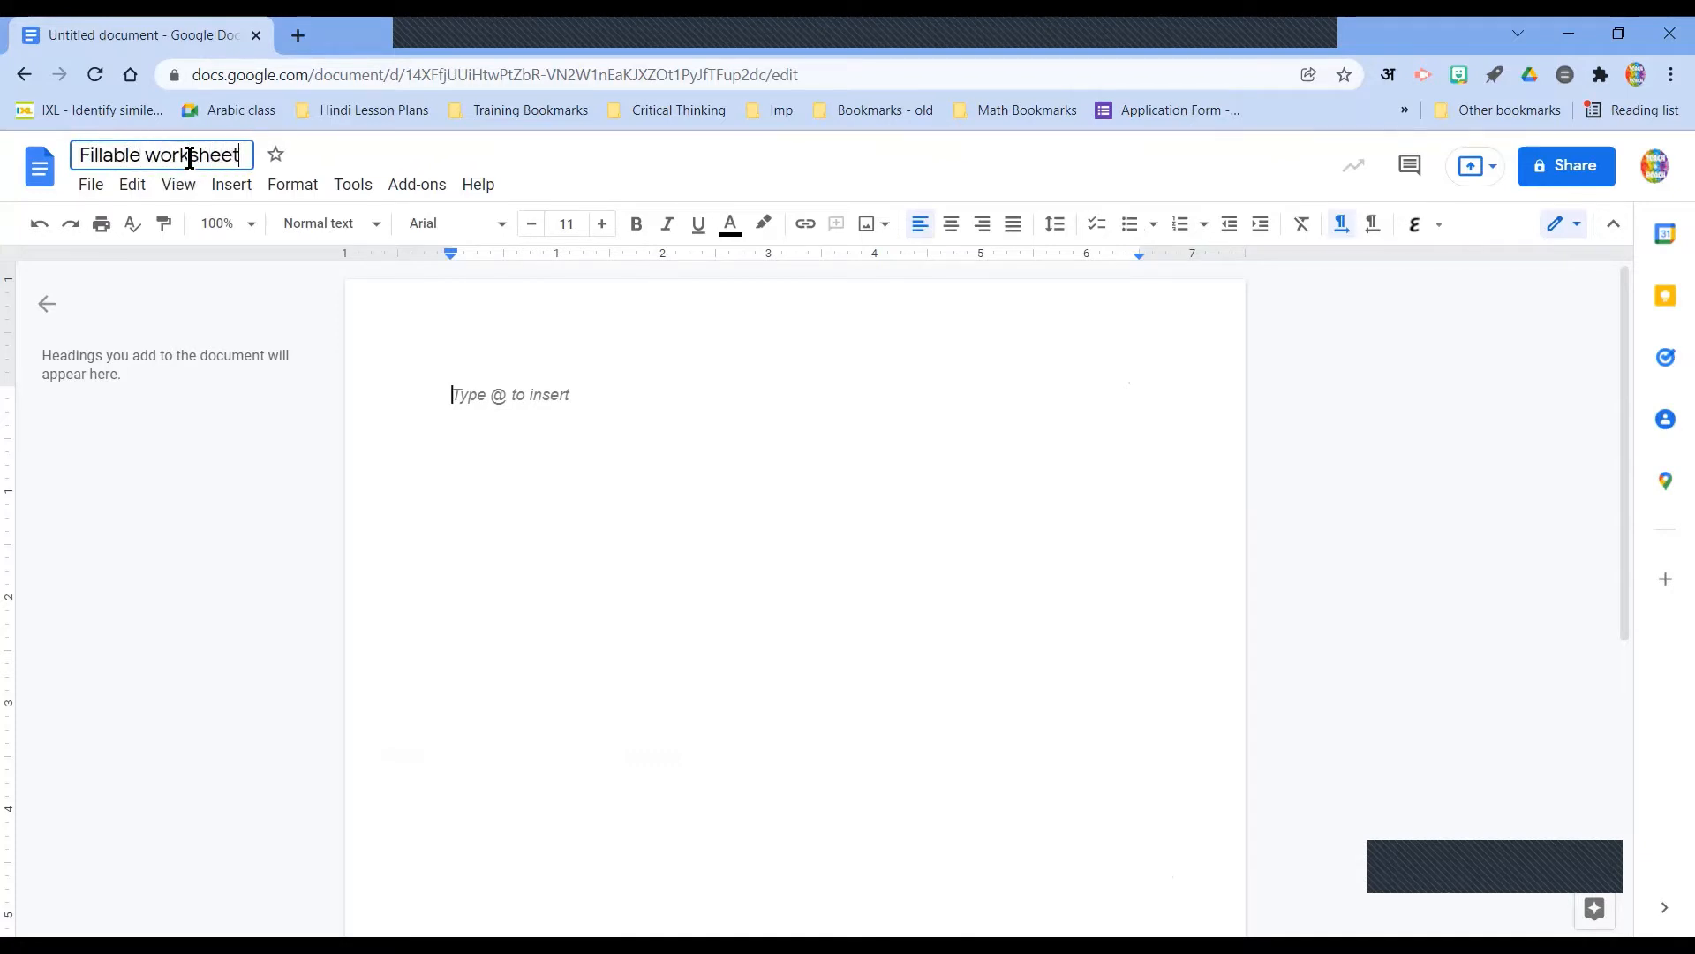
{"action": "left_click", "coordinate": [298, 329]}
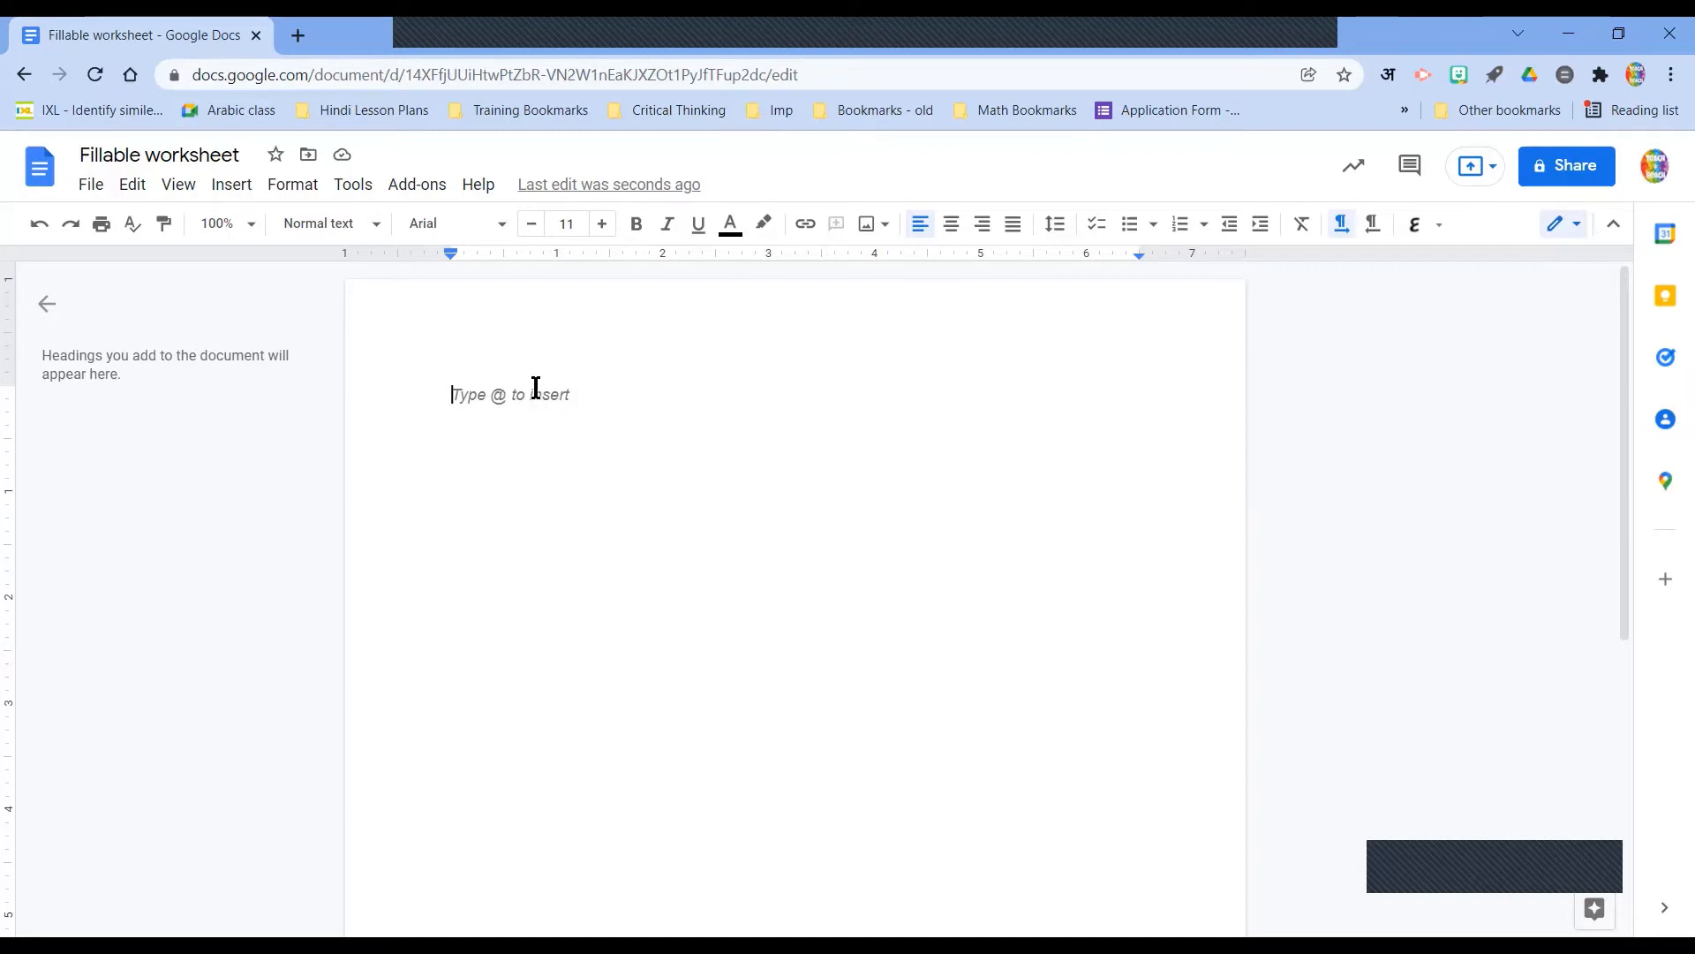
- Write the fill-in-the-blank sentence "Rabbit is a __________ animal" on the first line of the document
{"action": "type", "text": "n"}
{"action": "key", "text": "BackSpace"}
{"action": "type", "text": "Rab"}
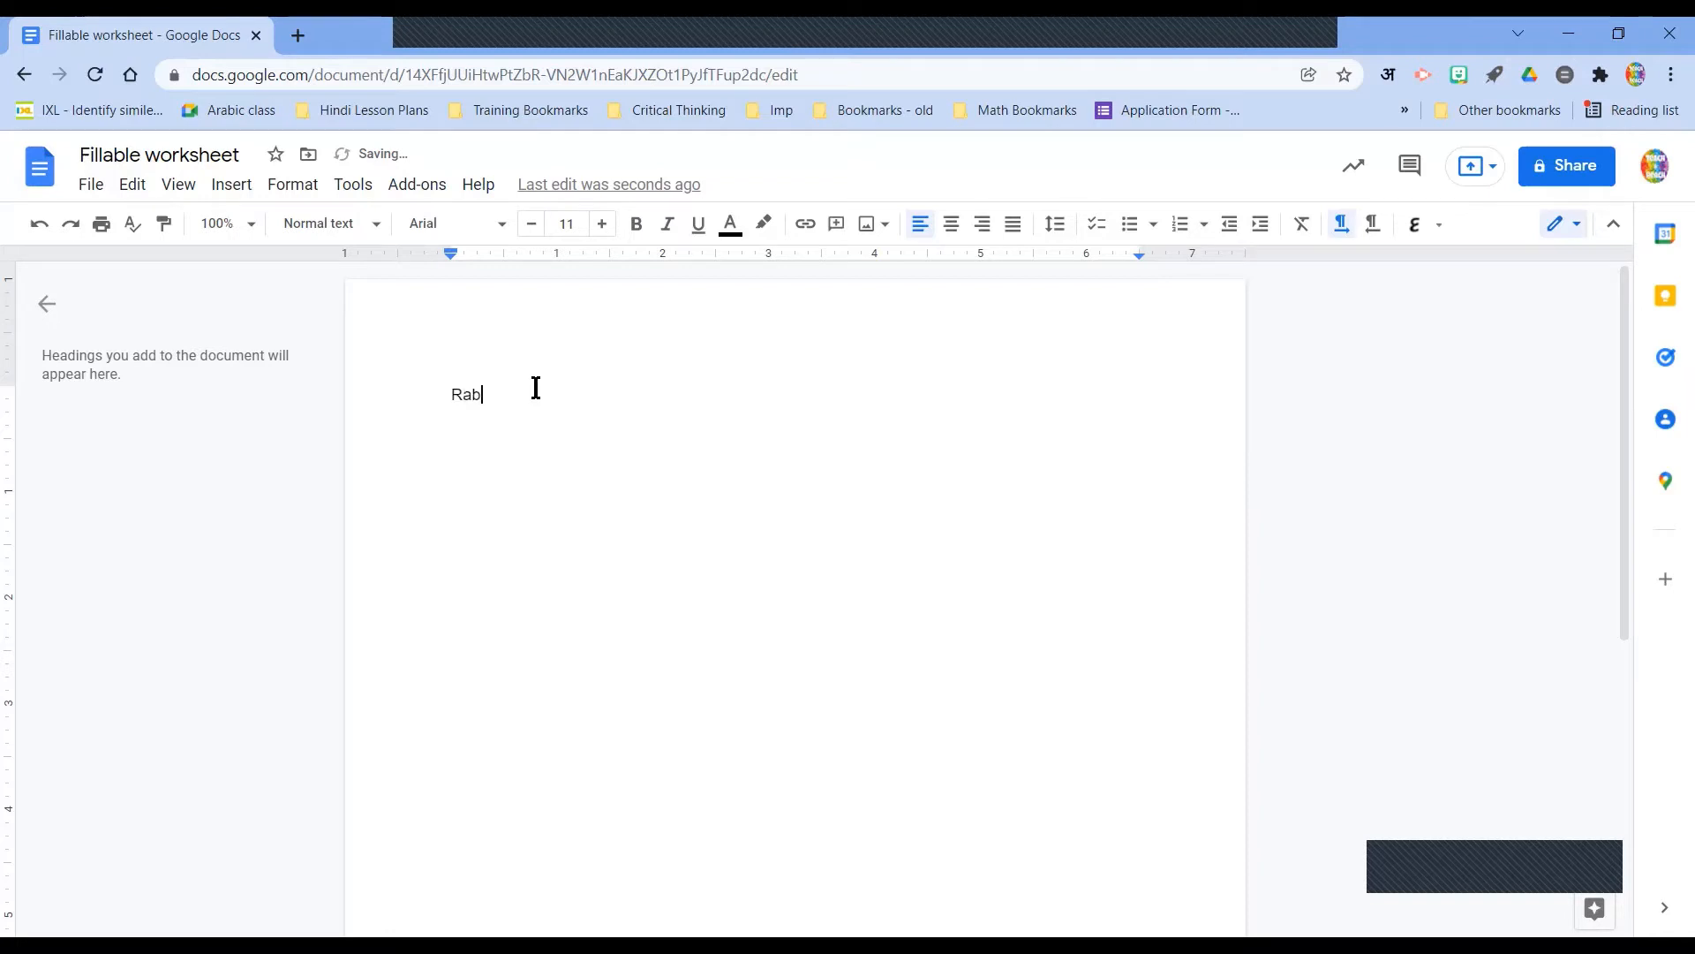
{"action": "type", "text": "bit is a __________ animal"}
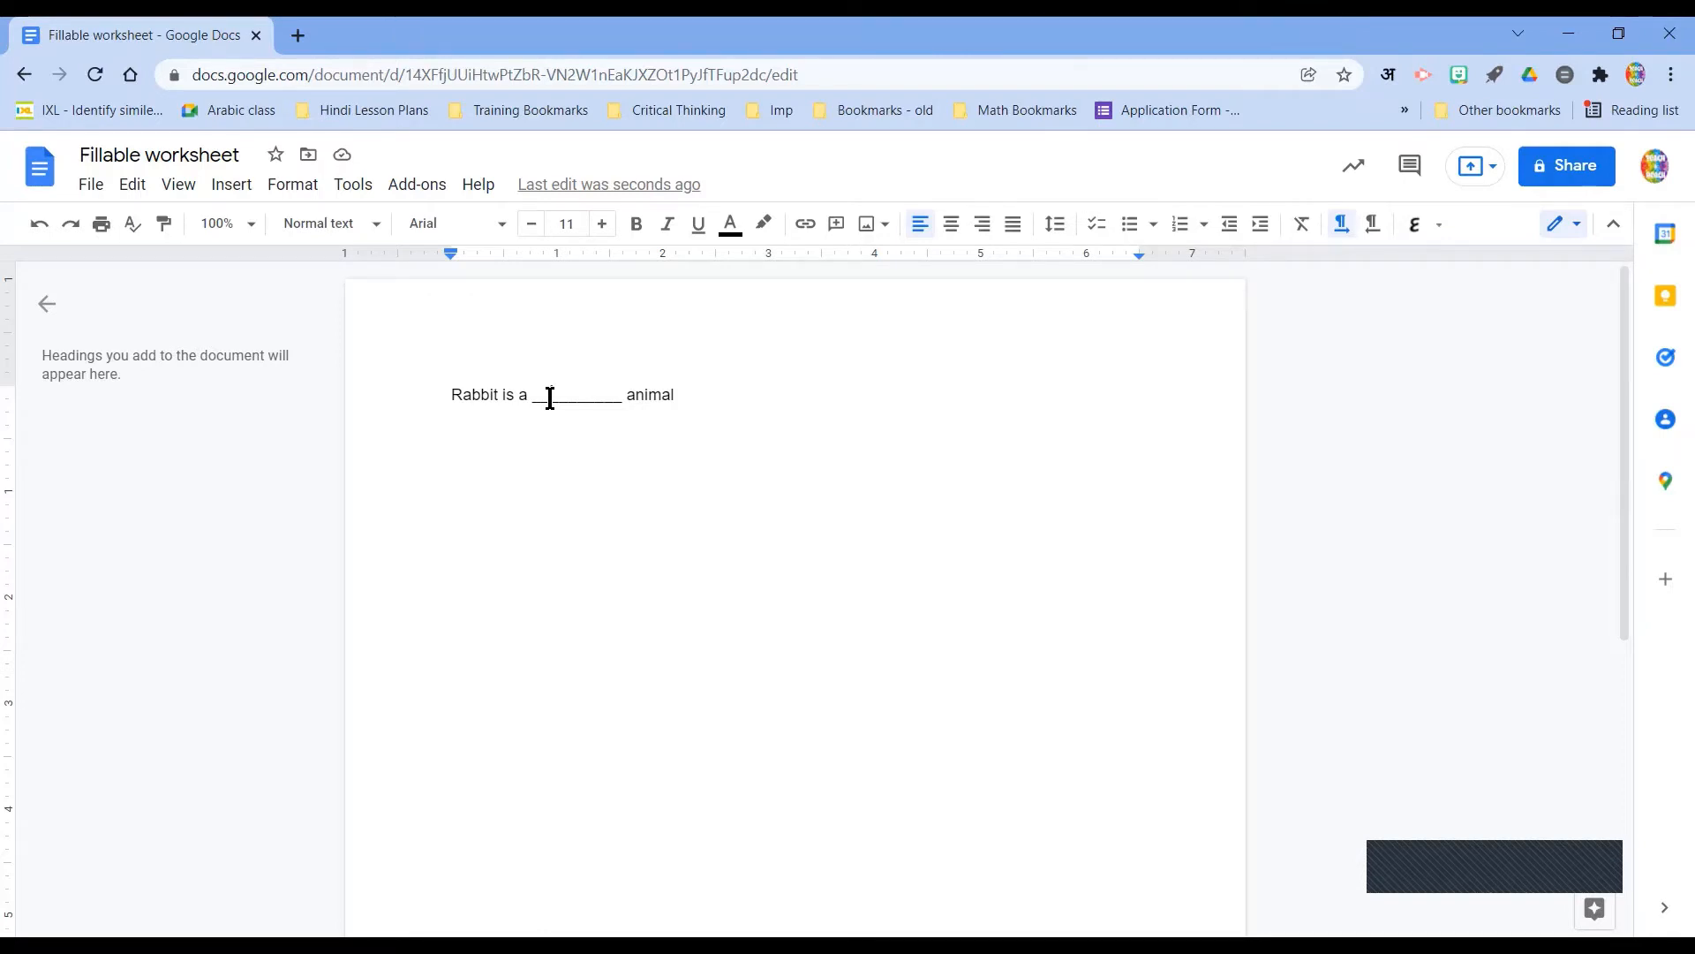
- Fill in the answer "herbivore" within the blank's underscores and add a new line below the sentence
{"action": "type", "text": "ins"}
{"action": "key", "text": "BackSpace"}
{"action": "type", "text": "erbivor"}
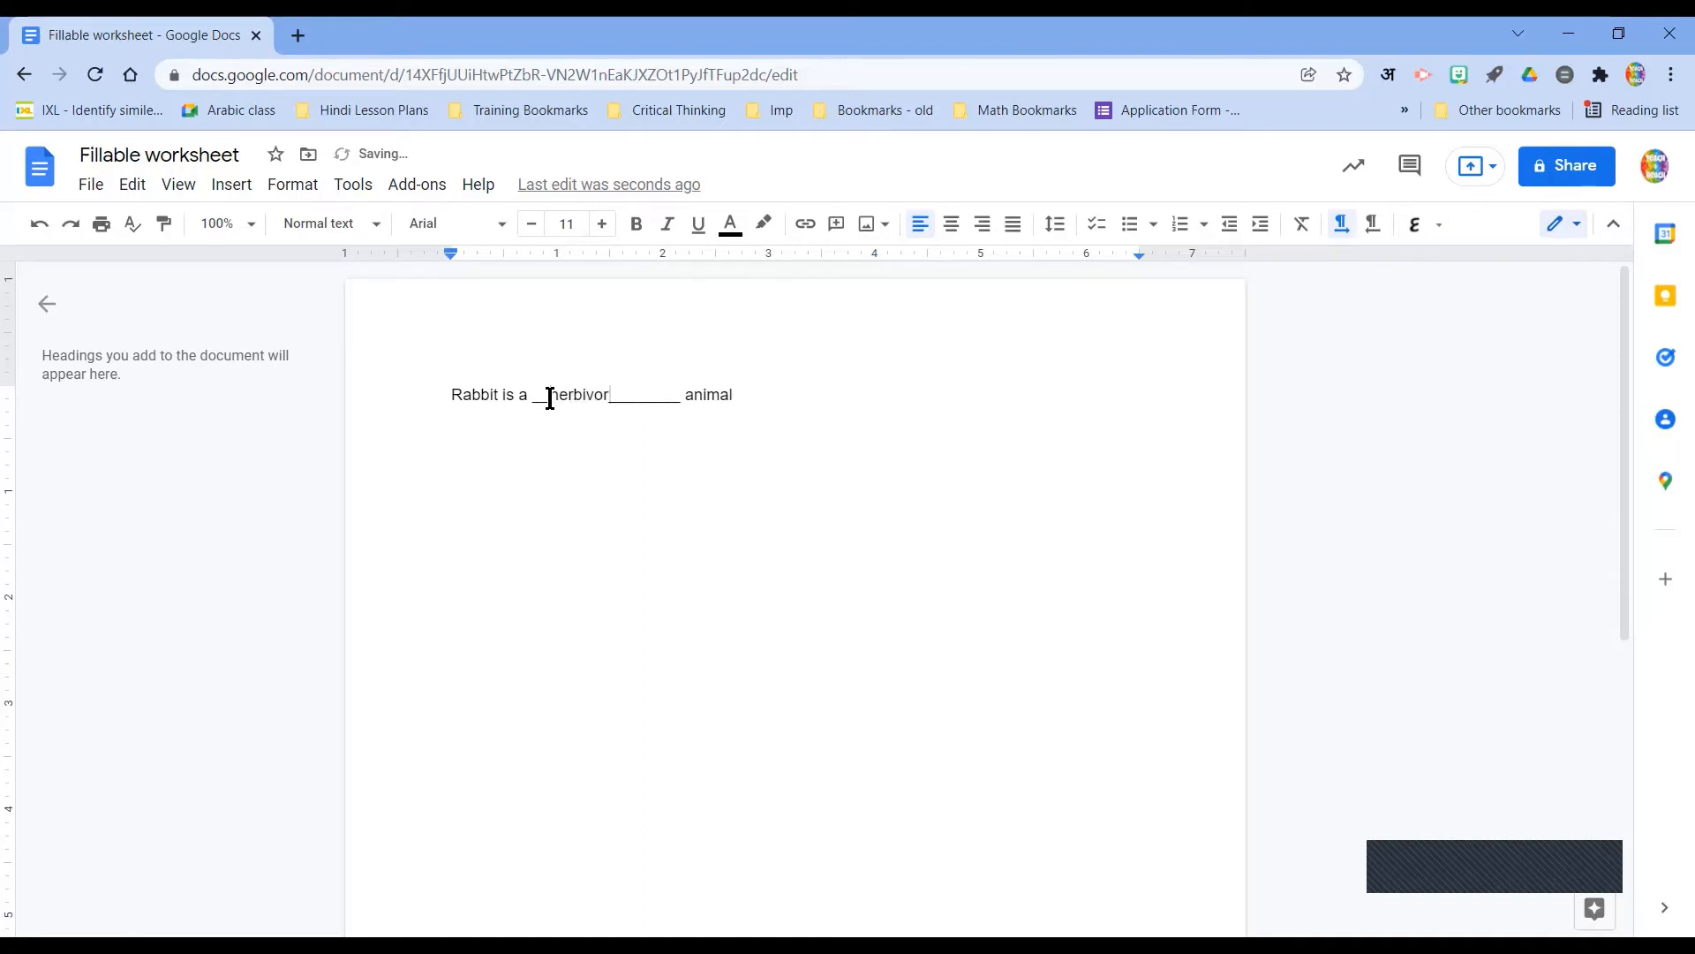
{"action": "type", "text": "es"}
{"action": "key", "text": "BackSpace"}
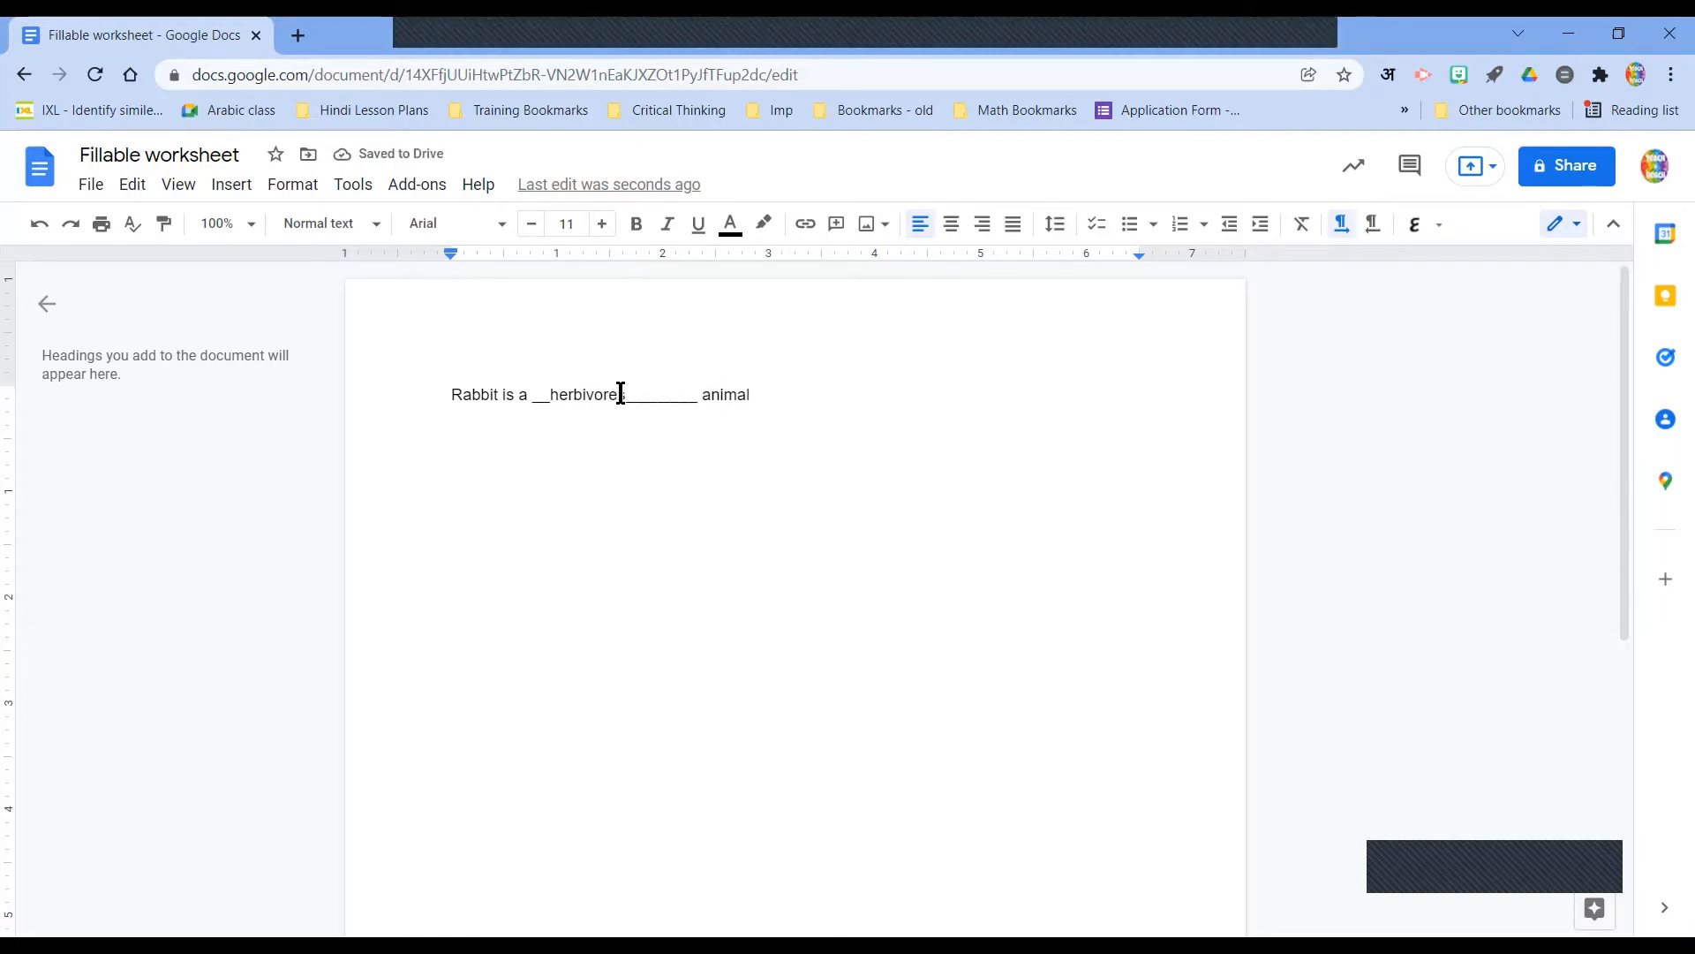
{"action": "key", "text": "BackSpace"}
{"action": "left_click", "coordinate": [758, 390]}
{"action": "key", "text": "Return"}
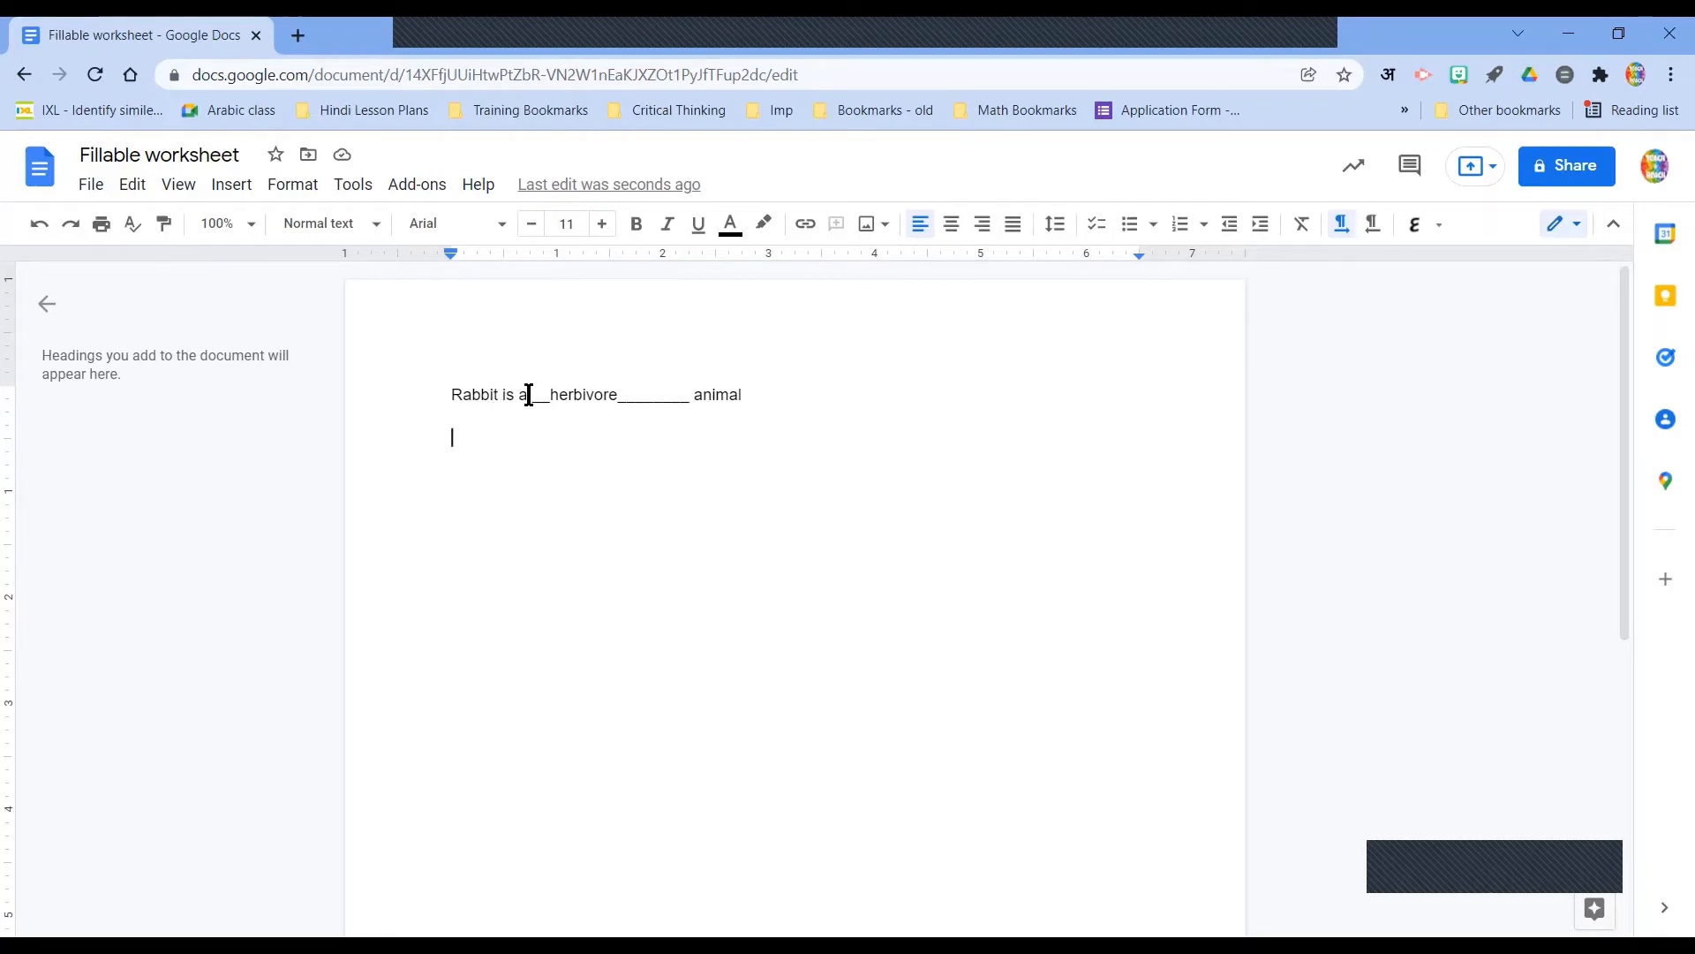
- Insert a table with three columns and one row below the rabbit sentence
{"action": "left_click_drag", "start_coordinate": [528, 394], "coordinate": [688, 392]}
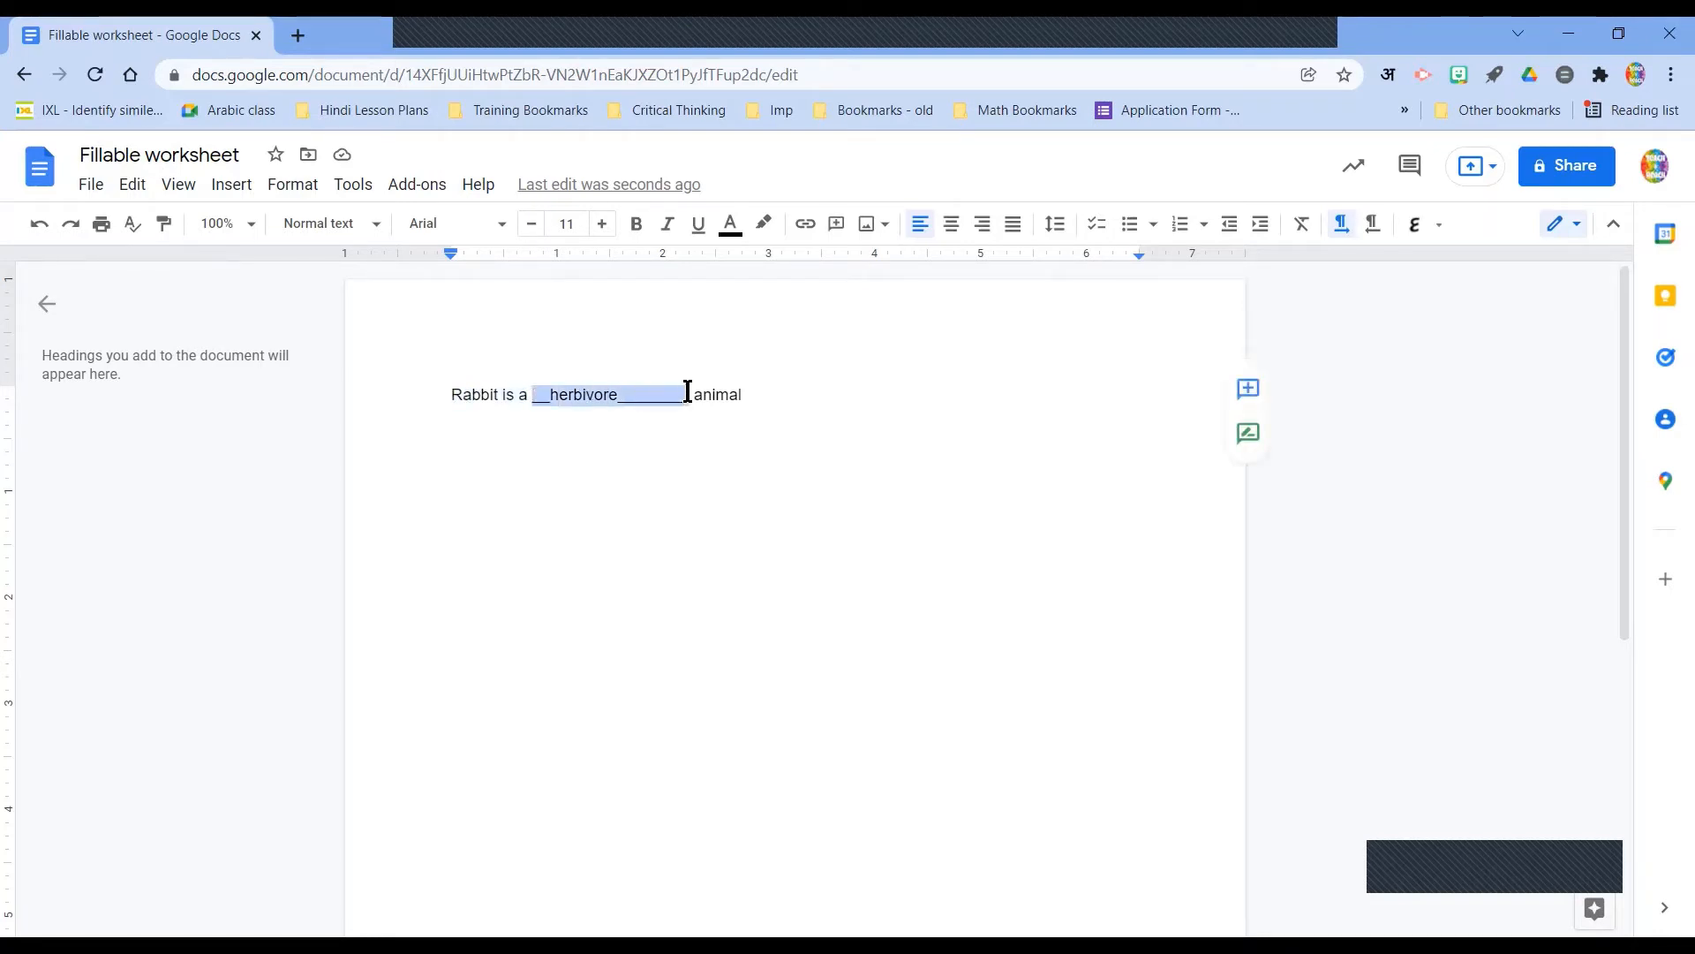
{"action": "double_click", "coordinate": [707, 394]}
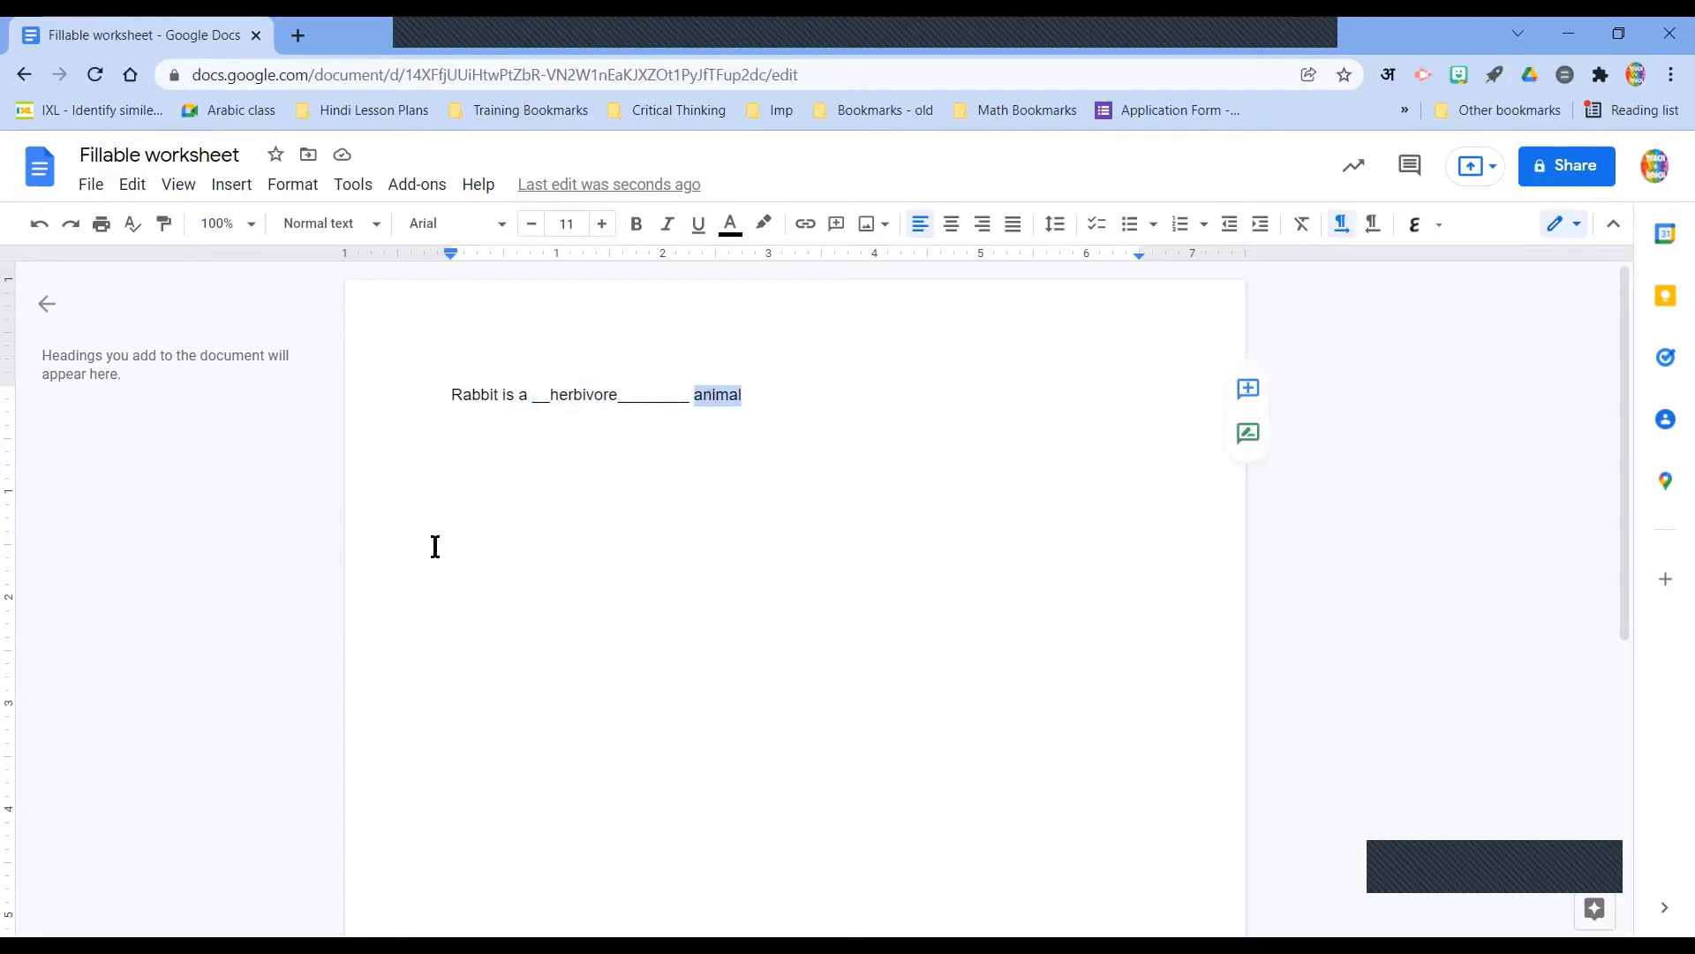
{"action": "left_click", "coordinate": [412, 428]}
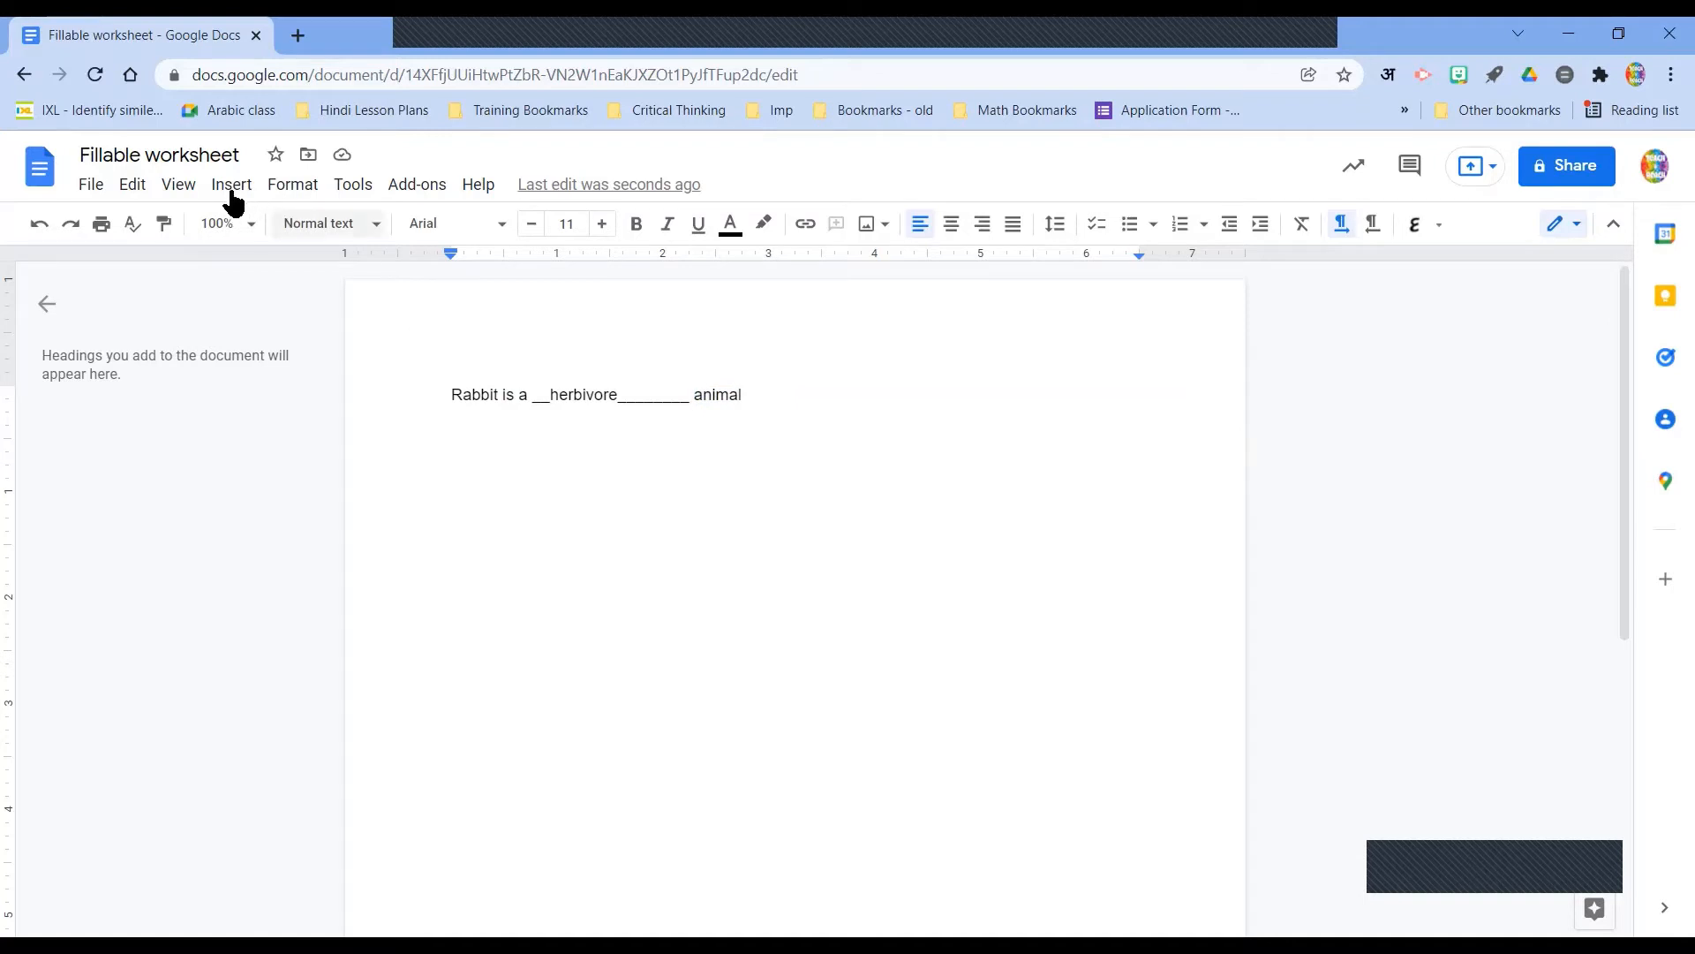
{"action": "left_click", "coordinate": [177, 190]}
{"action": "mouse_move", "coordinate": [227, 194]}
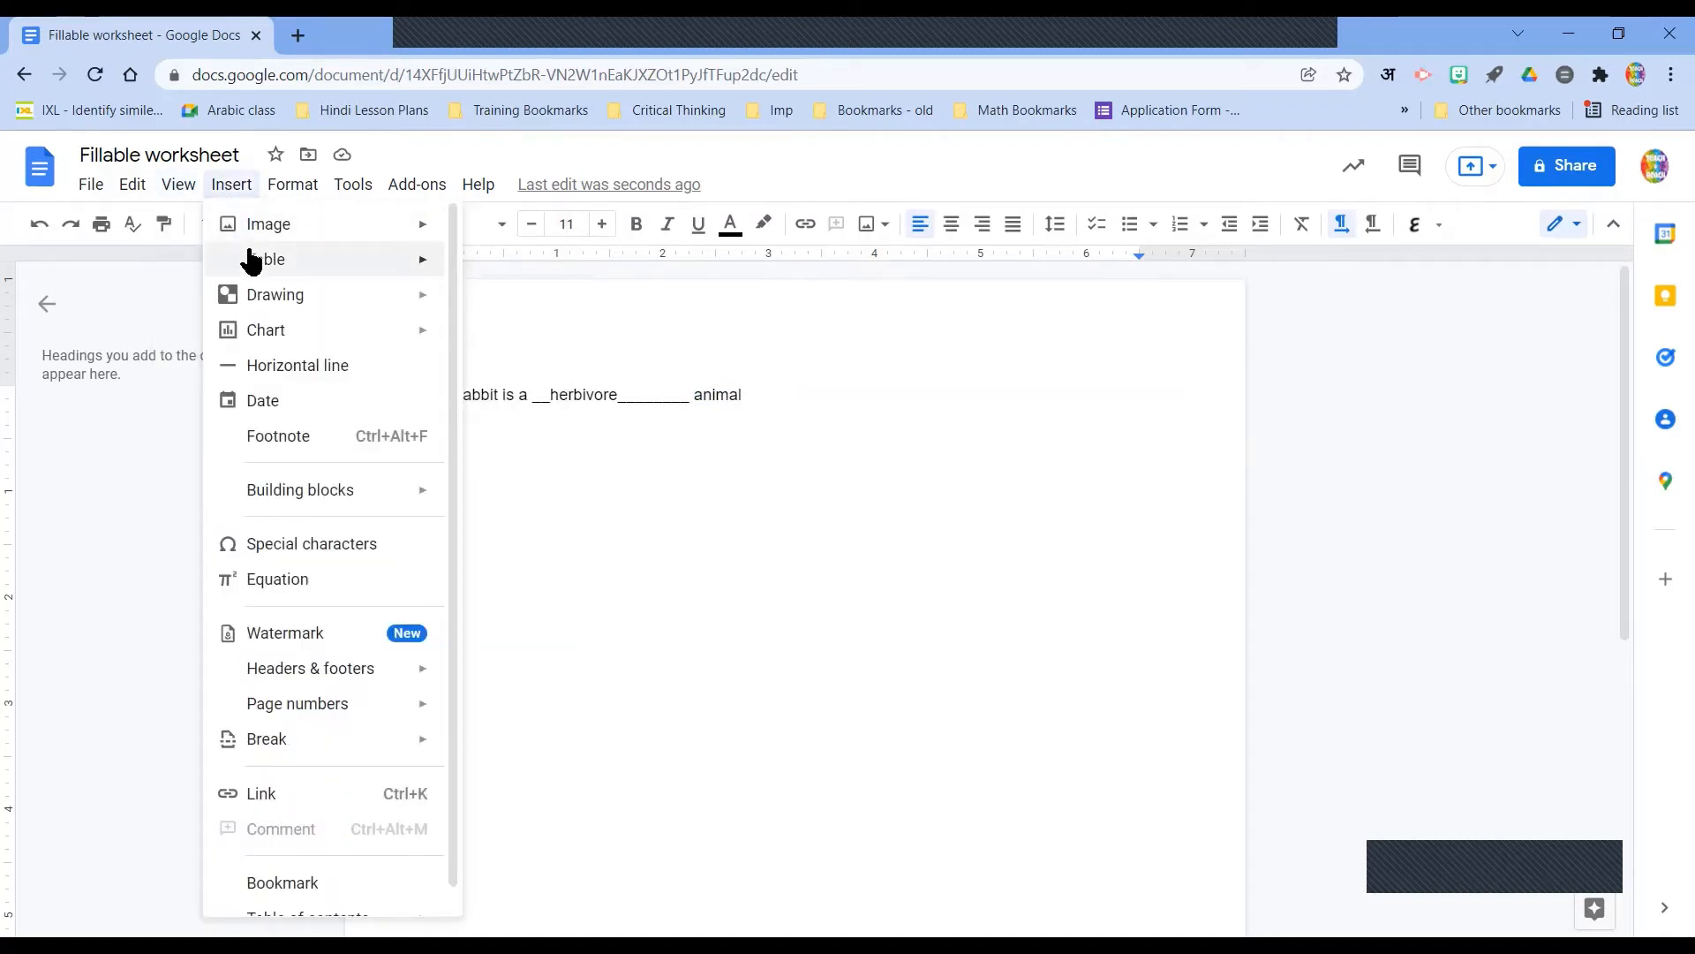
{"action": "mouse_move", "coordinate": [432, 253]}
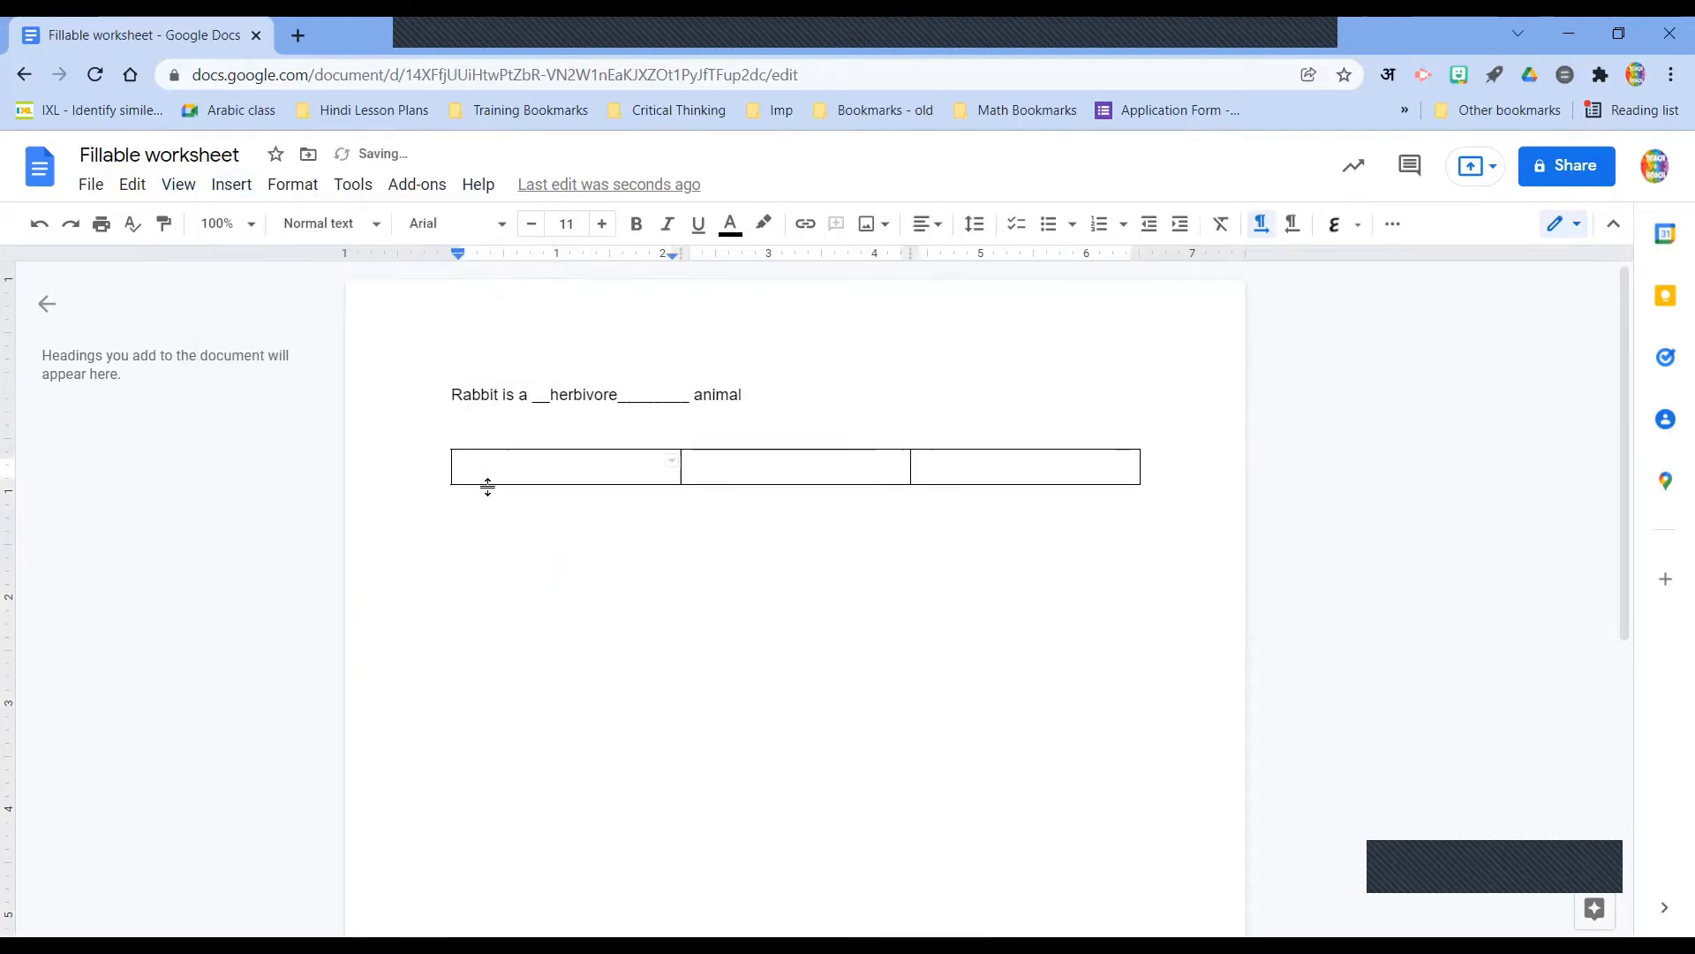
- Enter "Rabbit is a" in the table's first cell and narrow that column to fit the text
{"action": "type", "text": "Rabit is a"}
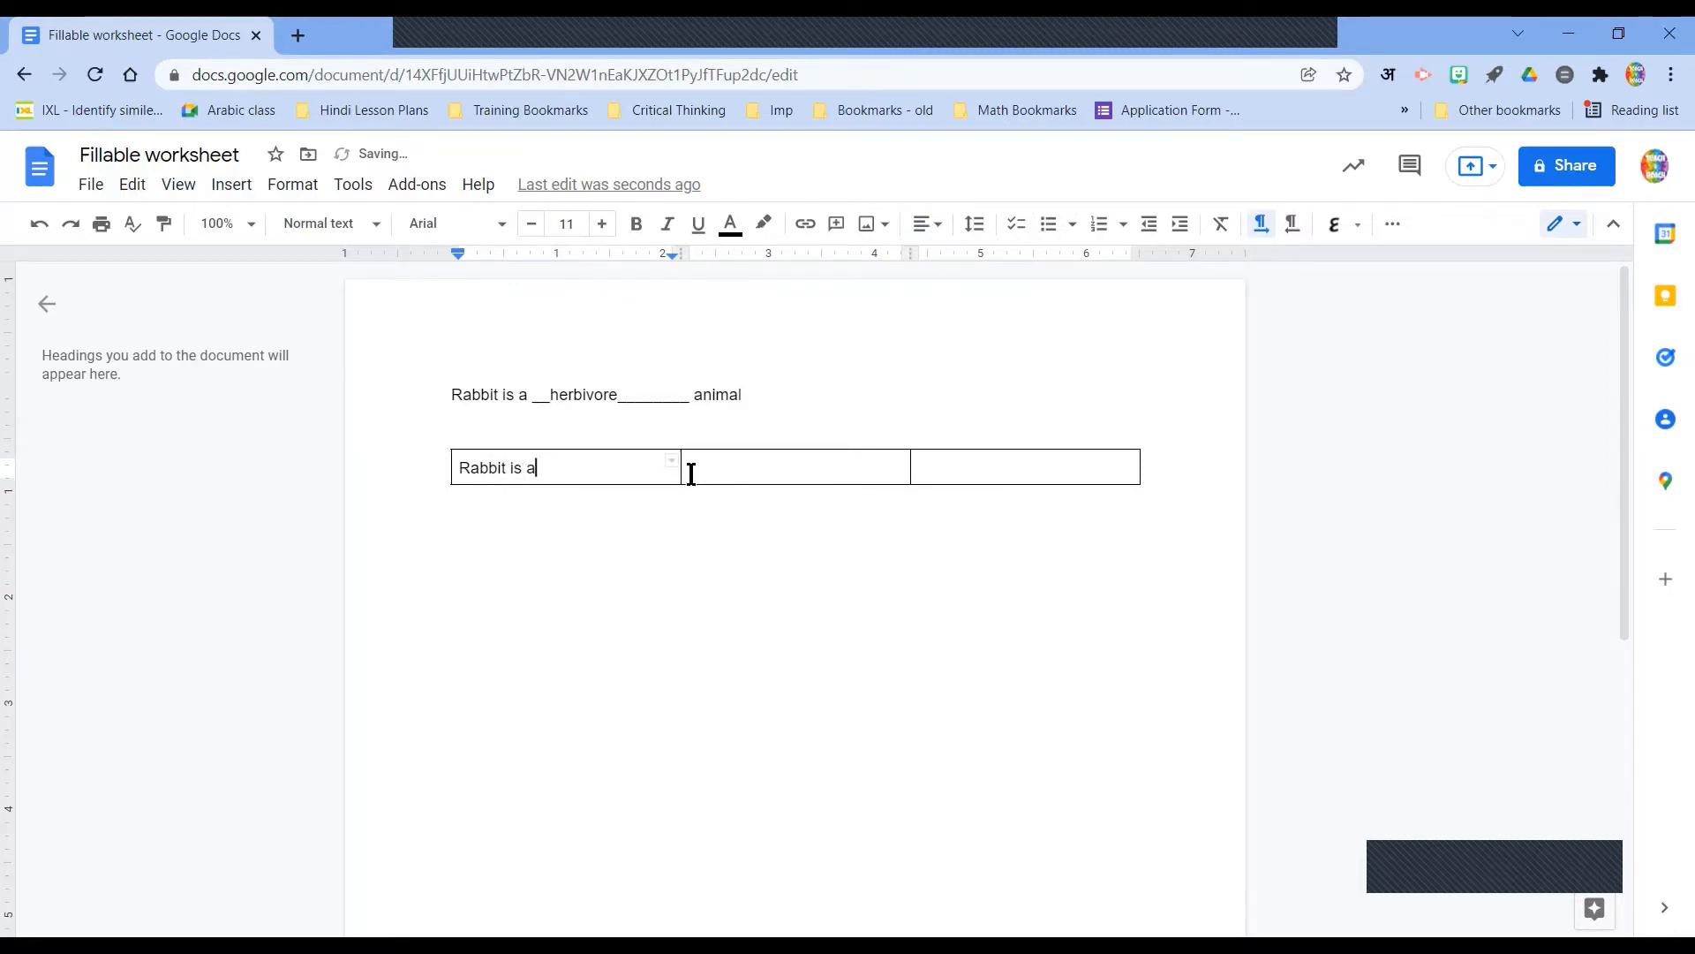
{"action": "left_click", "coordinate": [692, 473]}
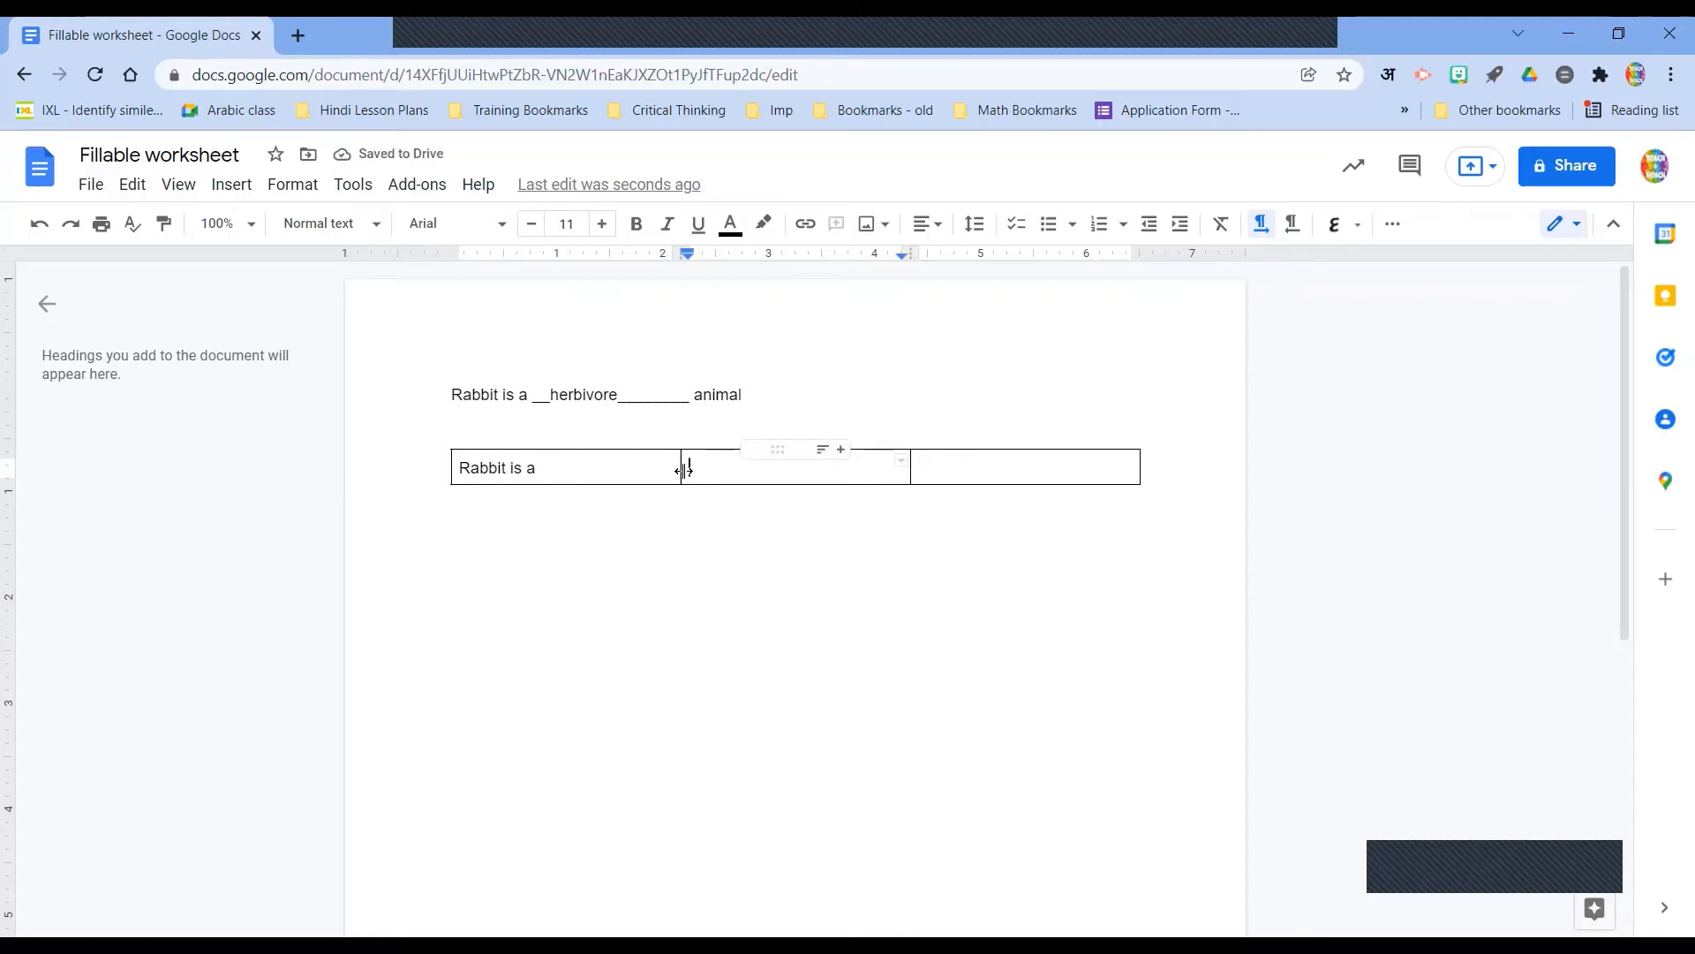
{"action": "left_click_drag", "start_coordinate": [680, 470], "coordinate": [558, 465]}
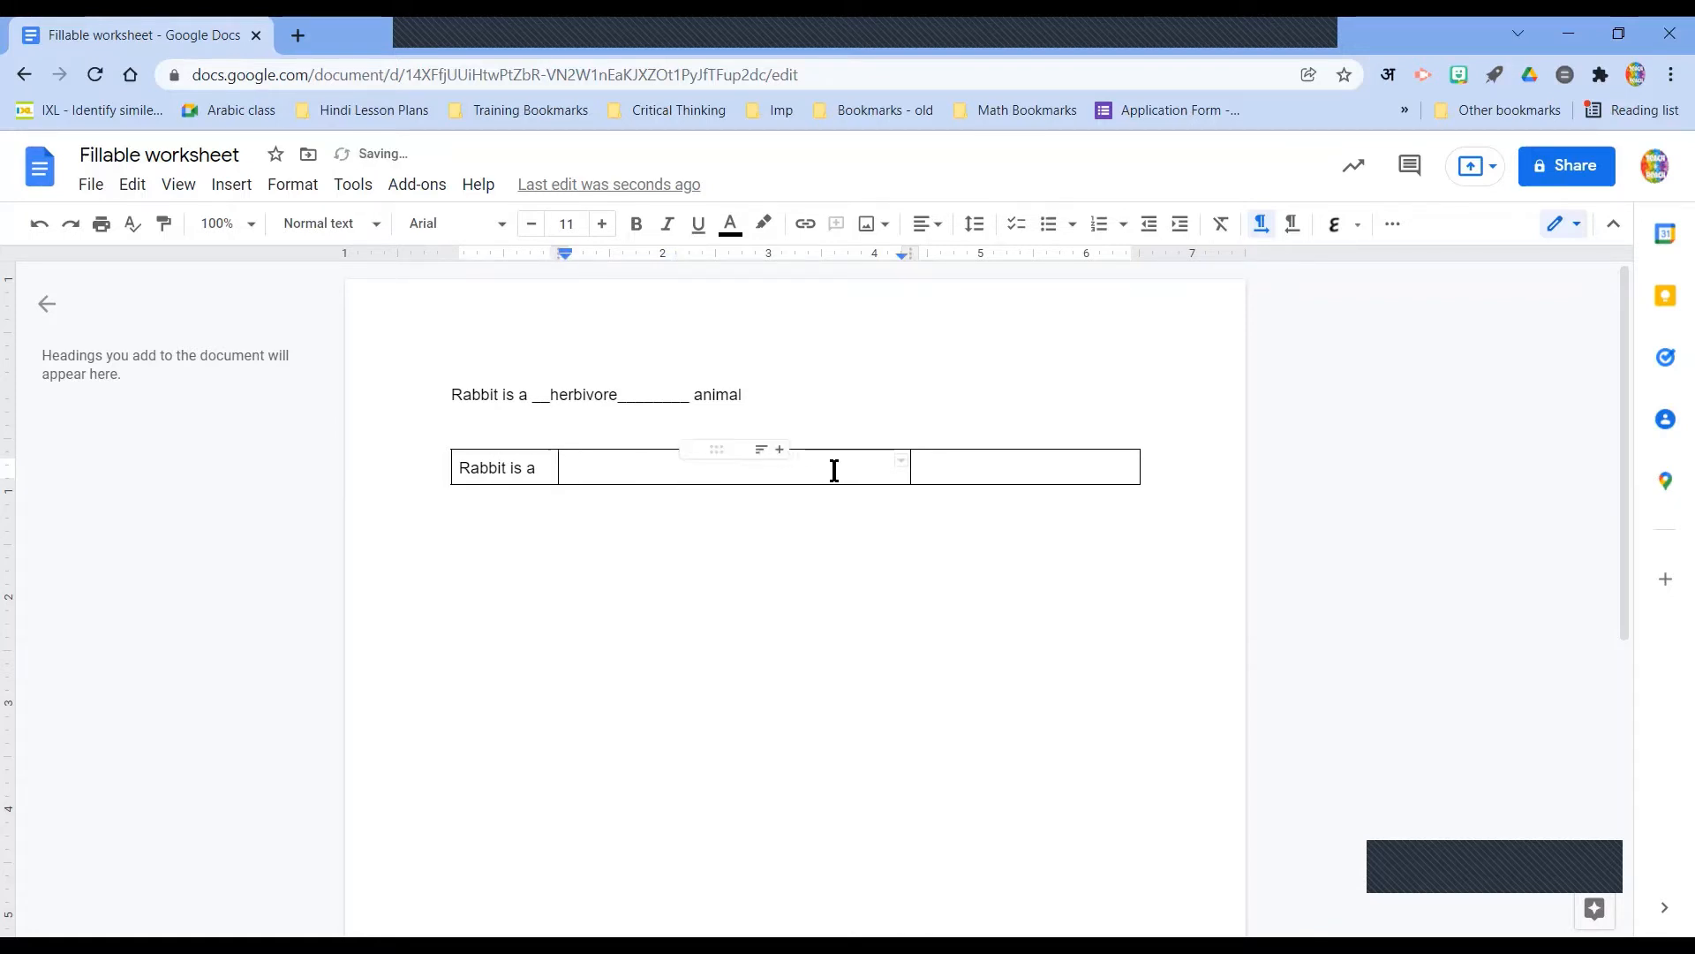
- Enter "animal." in the table's last cell and narrow the second and third columns
{"action": "left_click_drag", "start_coordinate": [908, 469], "coordinate": [753, 467]}
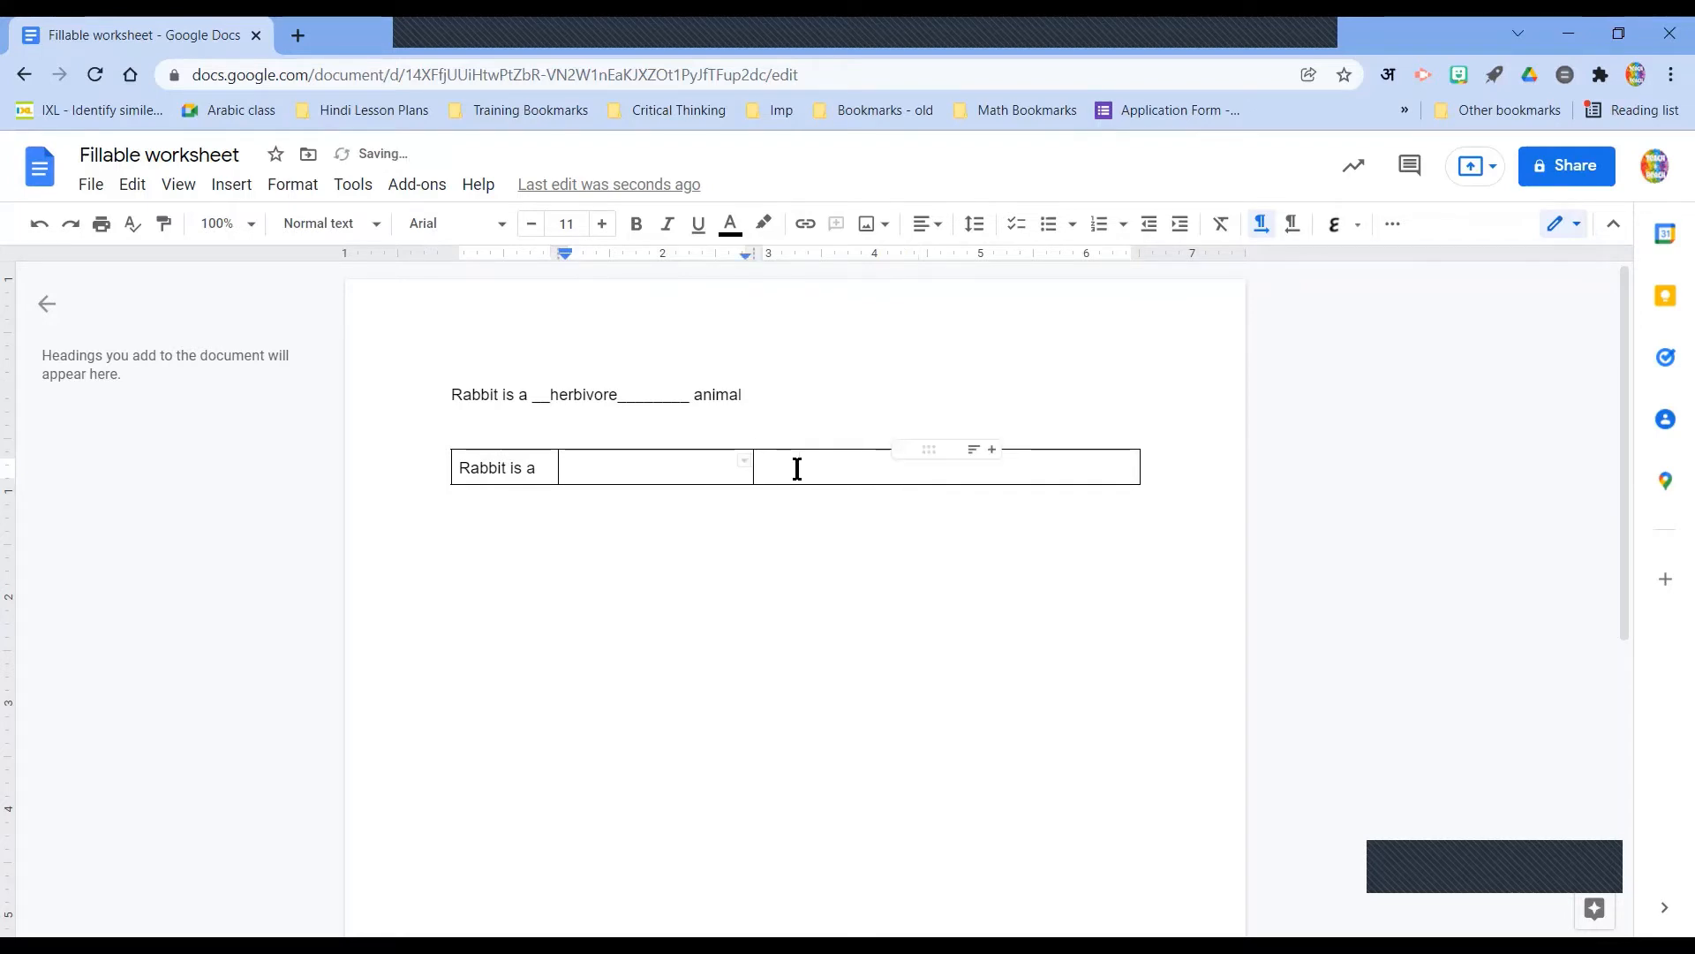
{"action": "left_click", "coordinate": [797, 469]}
{"action": "type", "text": "animal."}
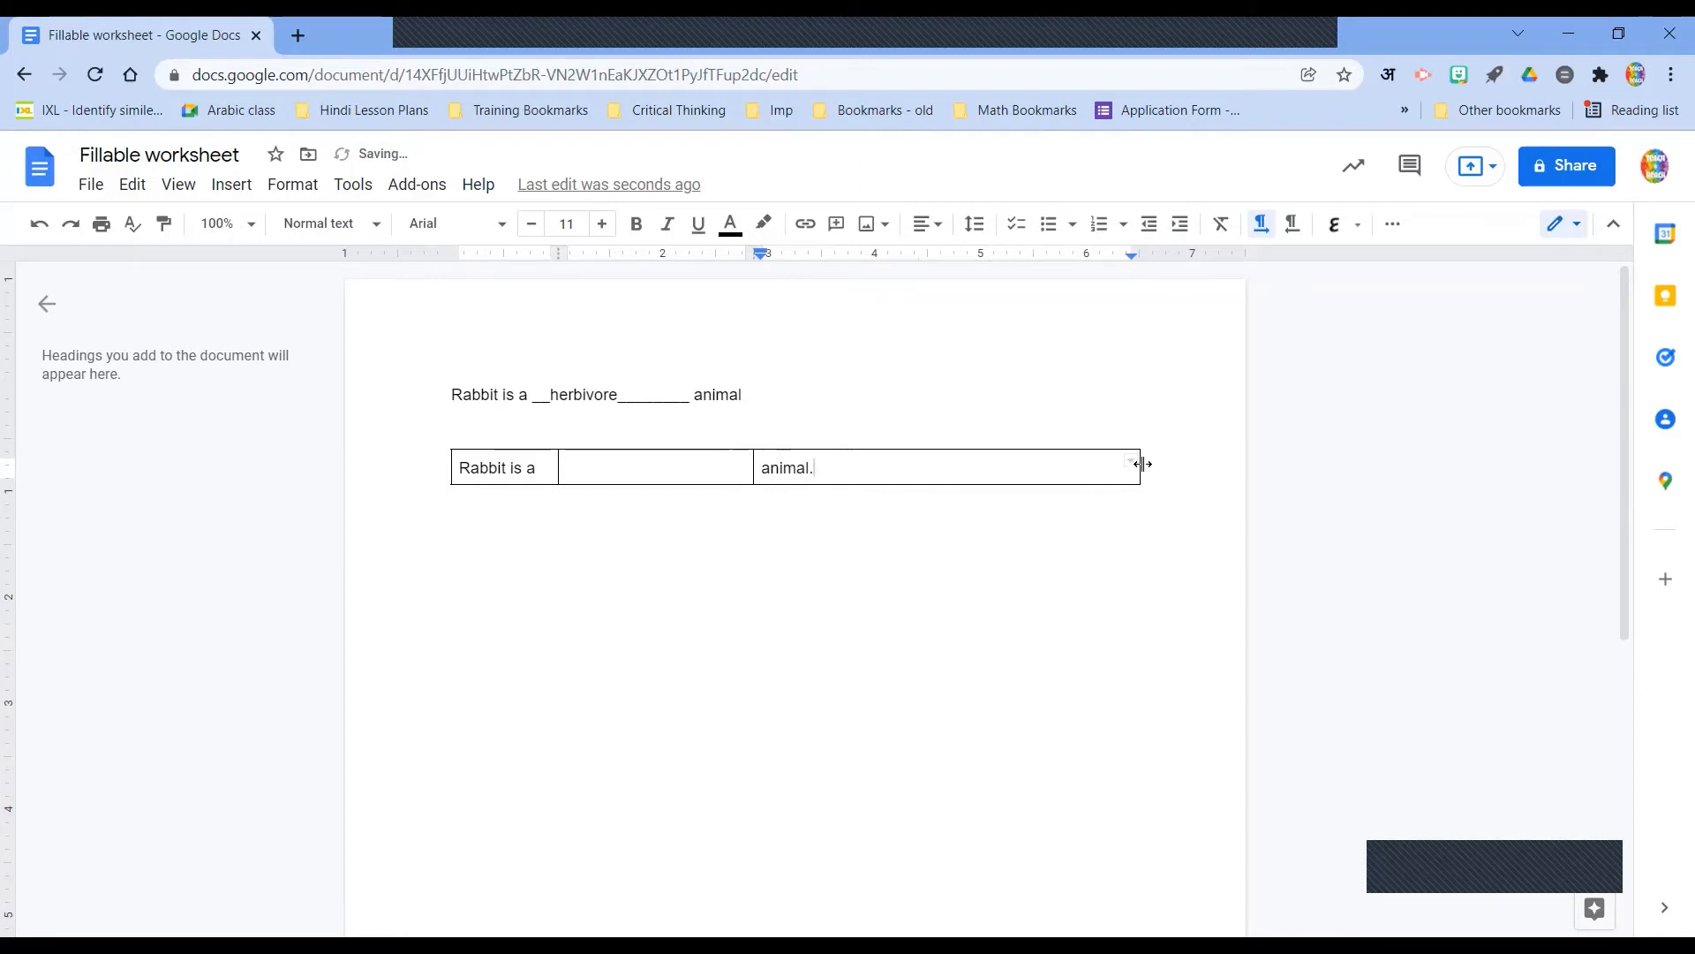
{"action": "left_click_drag", "start_coordinate": [908, 456], "coordinate": [851, 457]}
- Enter "herbivore" in the middle cell as a trial answer and delete it again
{"action": "left_click", "coordinate": [612, 470]}
{"action": "type", "text": "h"}
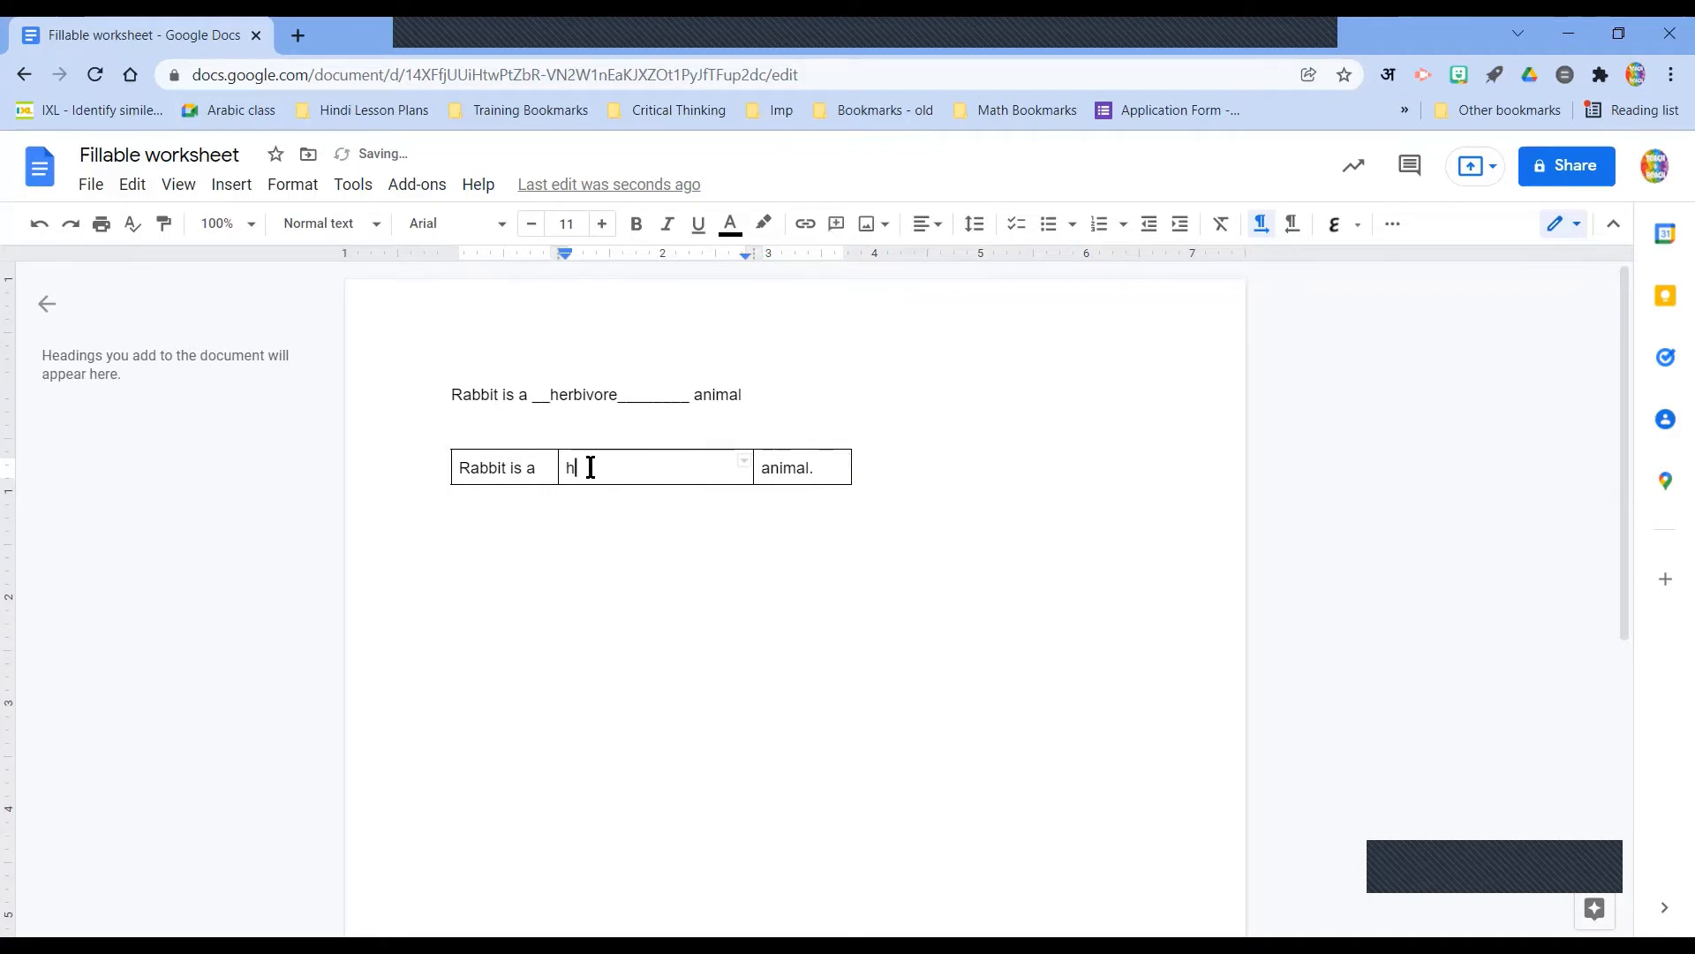
{"action": "type", "text": "erbivore"}
{"action": "double_click", "coordinate": [601, 466]}
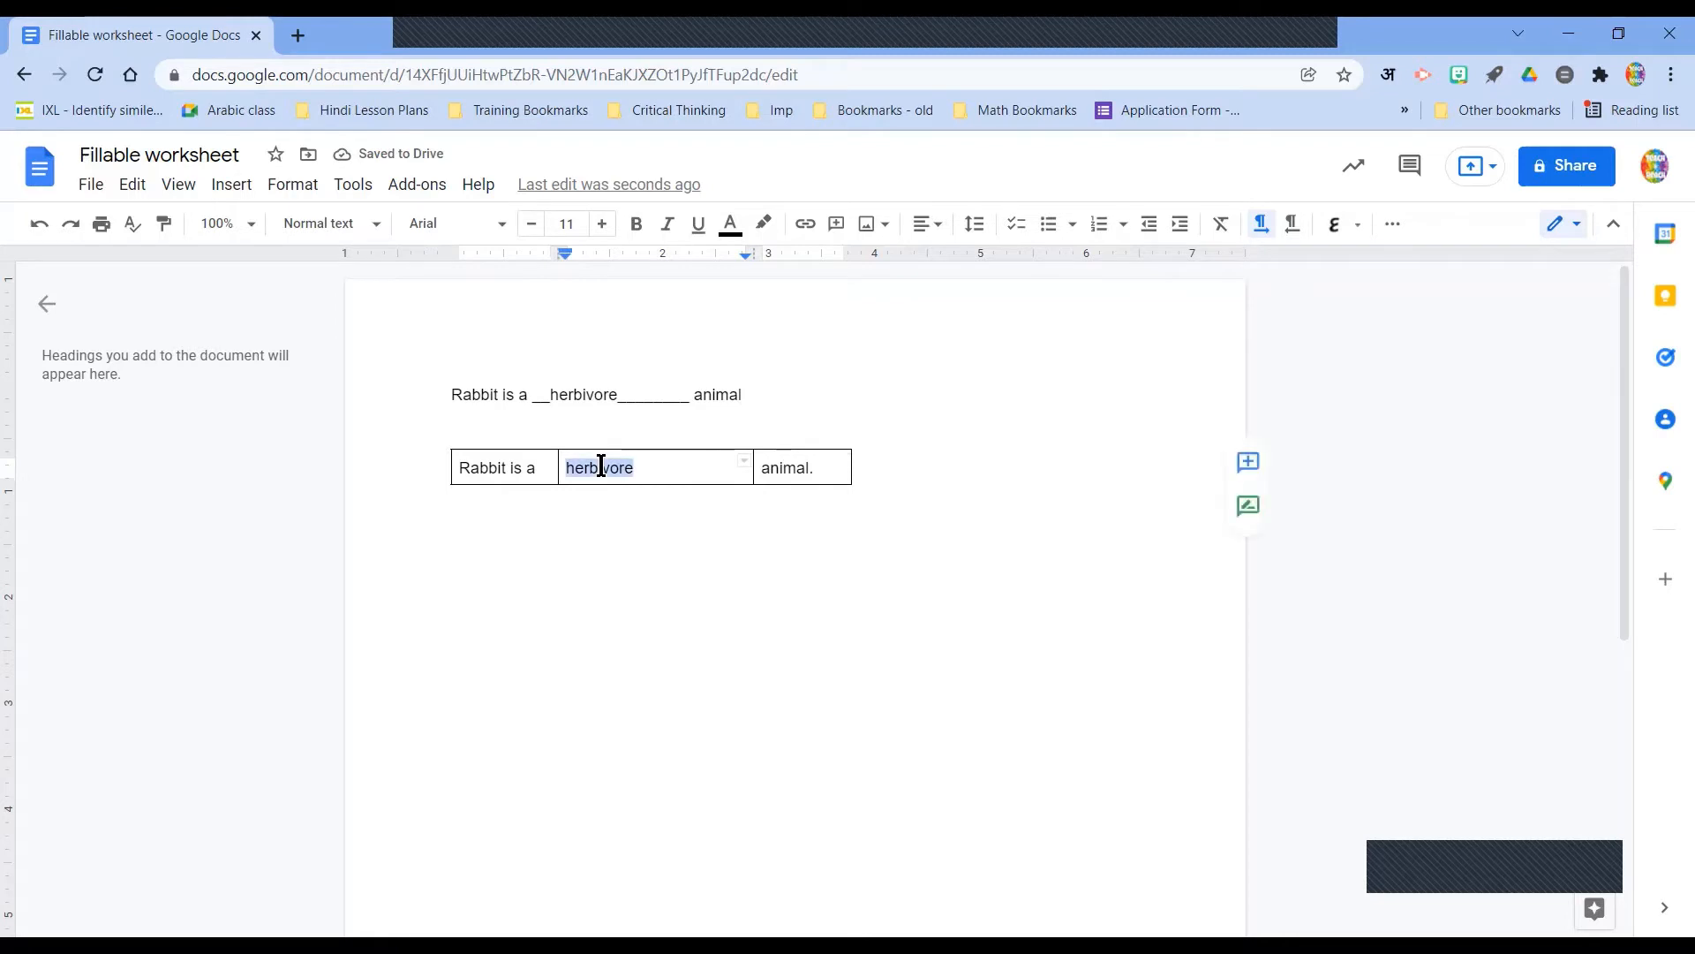
{"action": "key", "text": "BackSpace"}
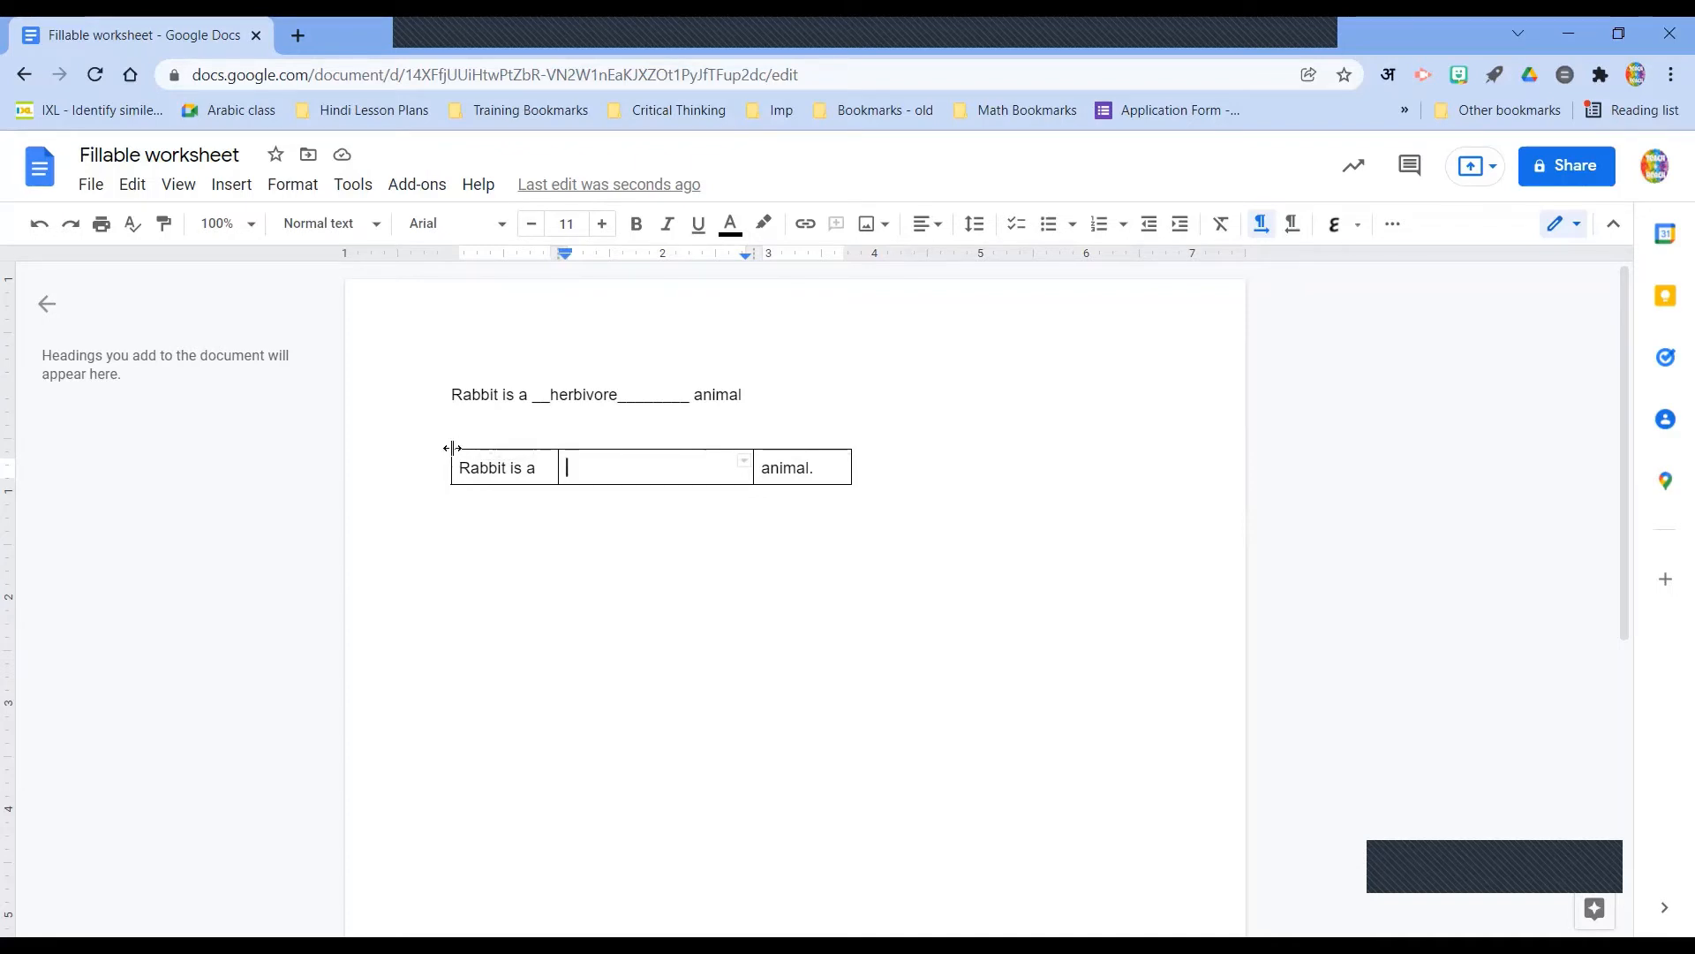
{"action": "left_click", "coordinate": [452, 450]}
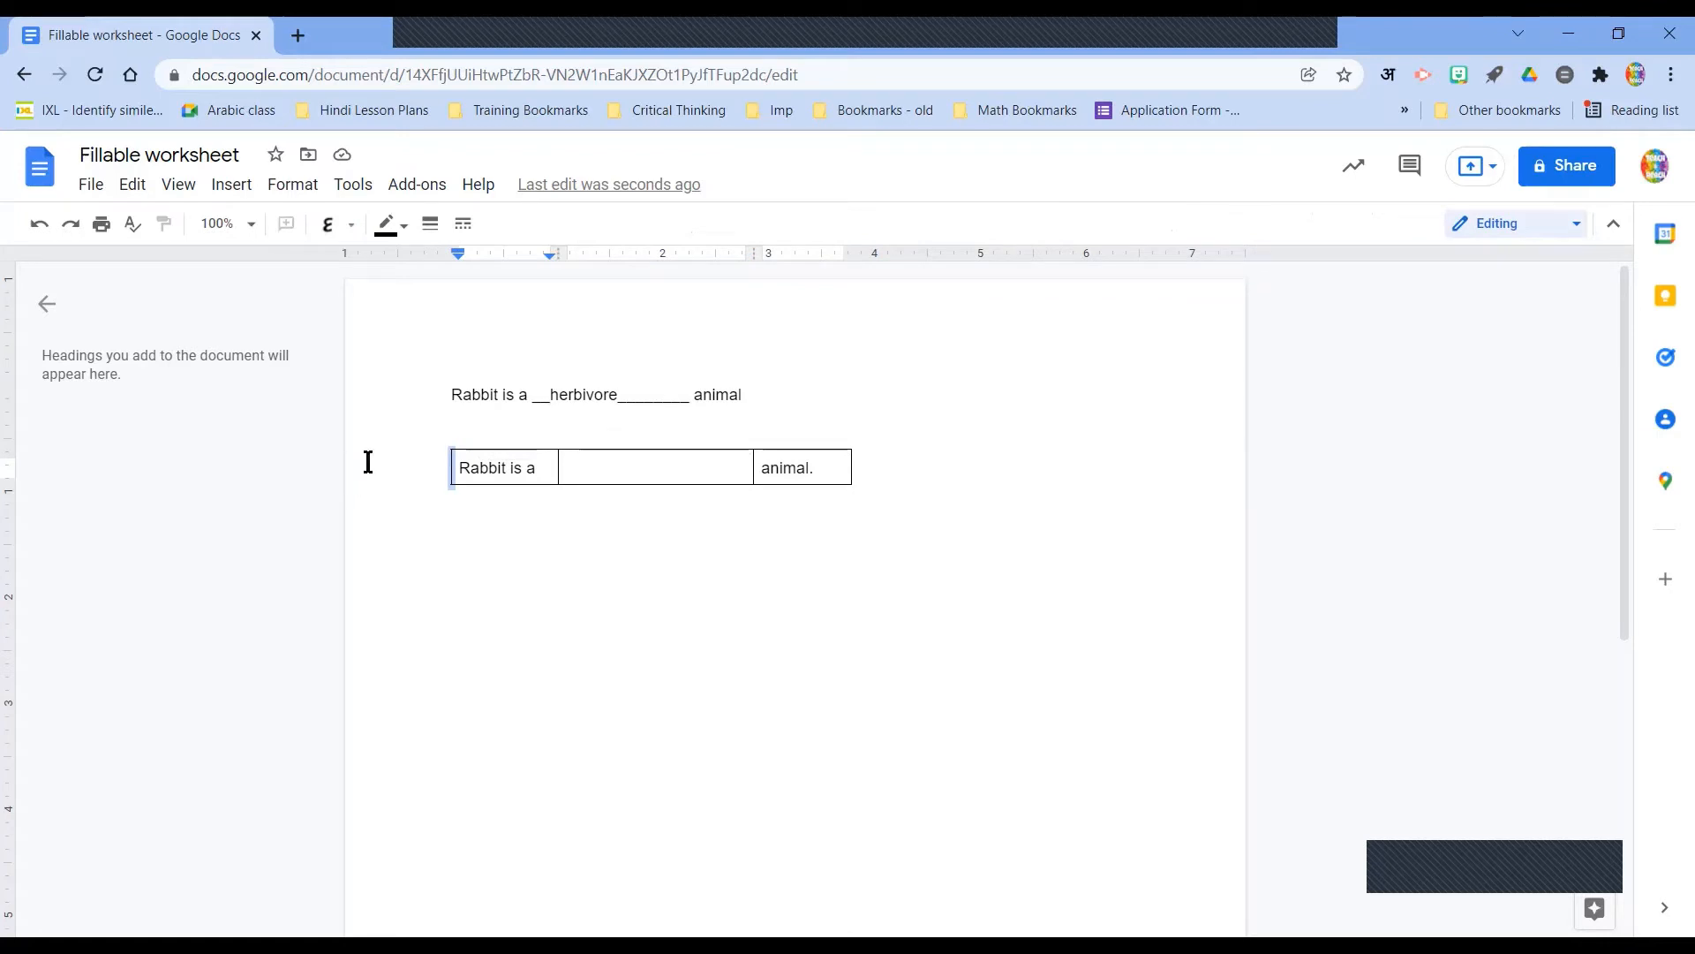
{"action": "left_click_drag", "start_coordinate": [369, 462], "coordinate": [839, 507]}
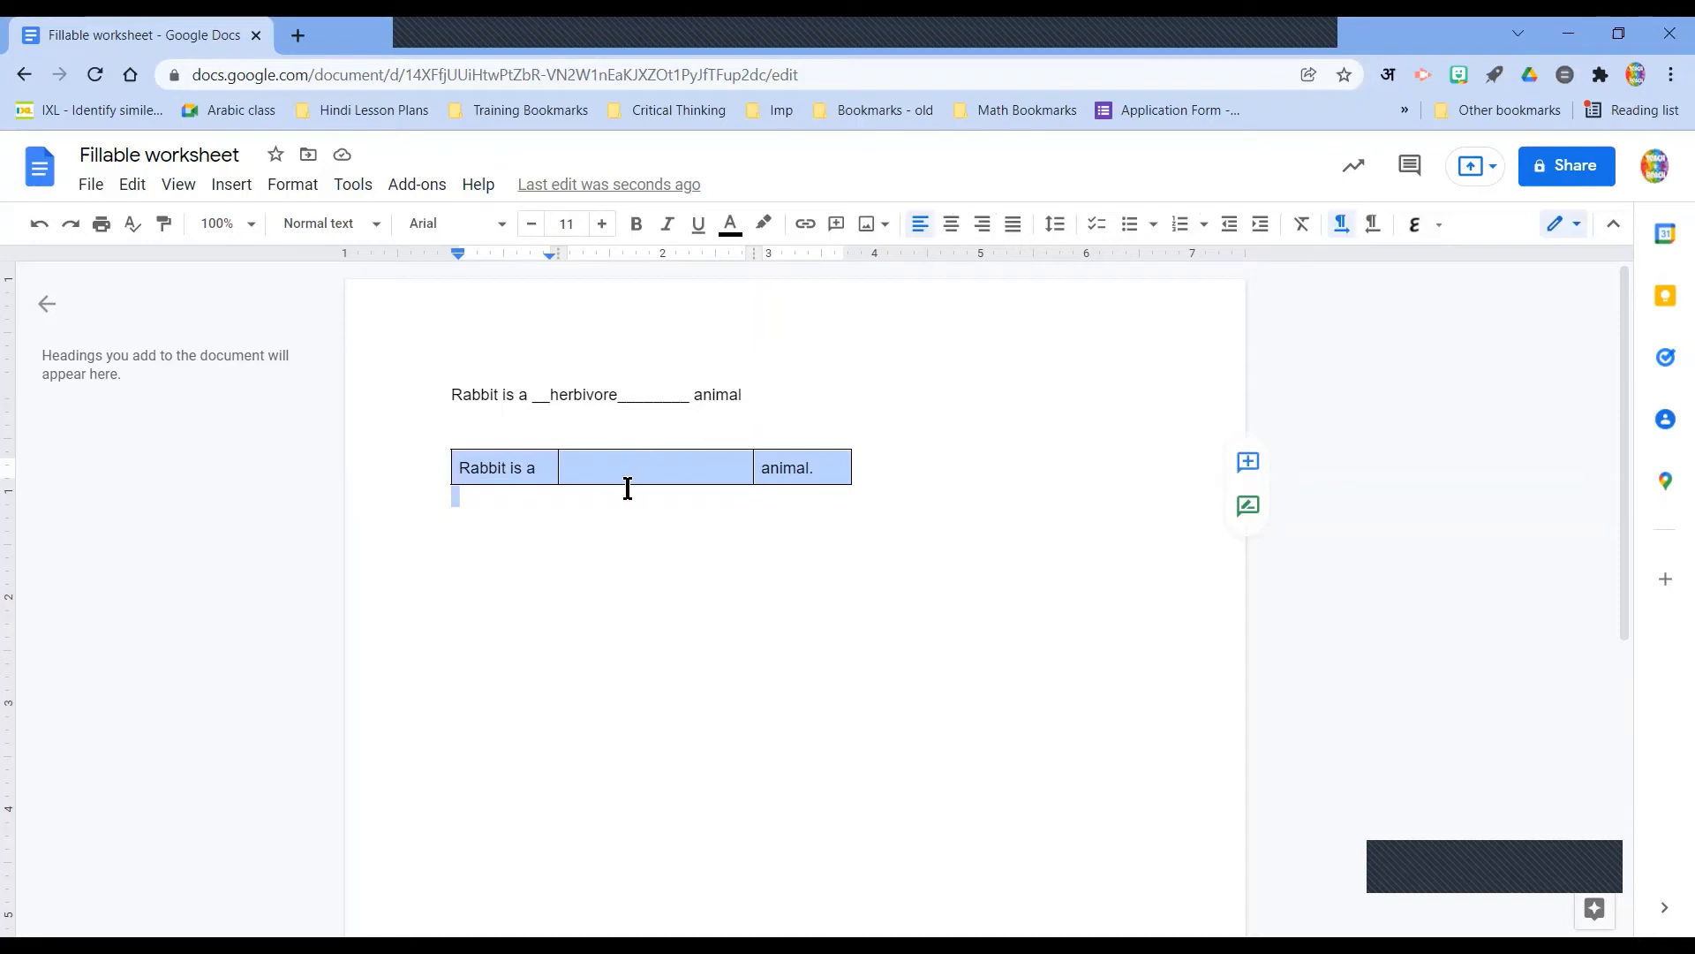
{"action": "left_click", "coordinate": [597, 464]}
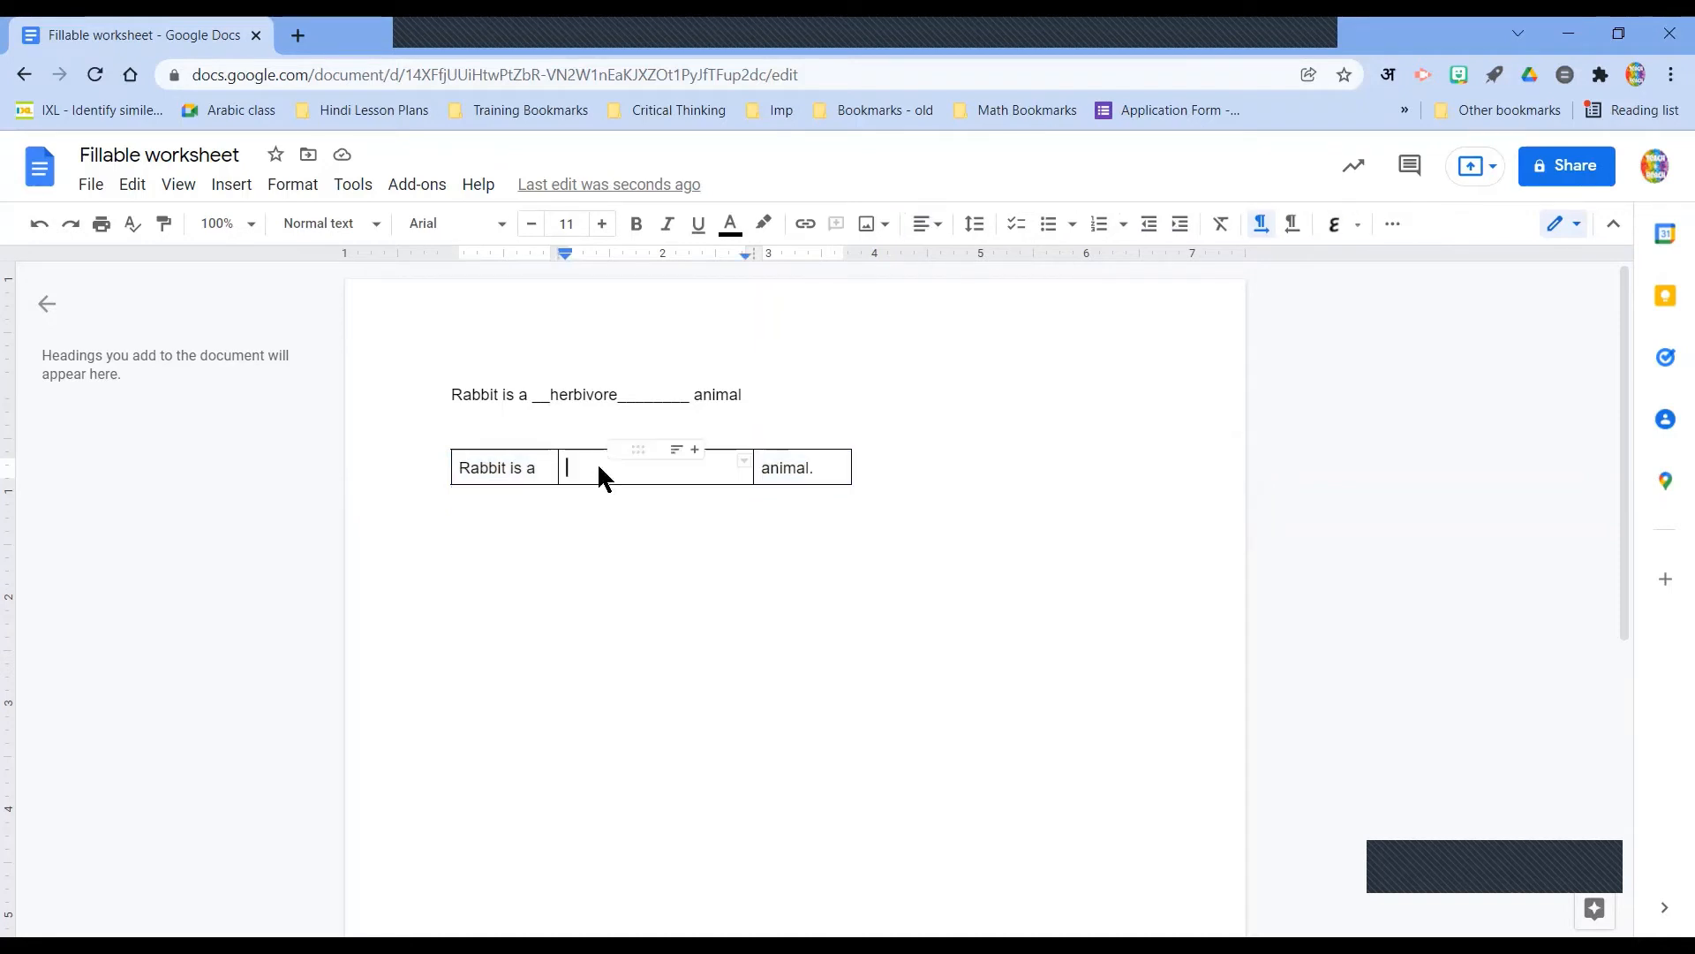
{"action": "right_click", "coordinate": [596, 463]}
{"action": "key", "text": "Escape"}
- Set all borders of the three-cell rabbit table to white
{"action": "left_click_drag", "start_coordinate": [458, 465], "coordinate": [776, 465]}
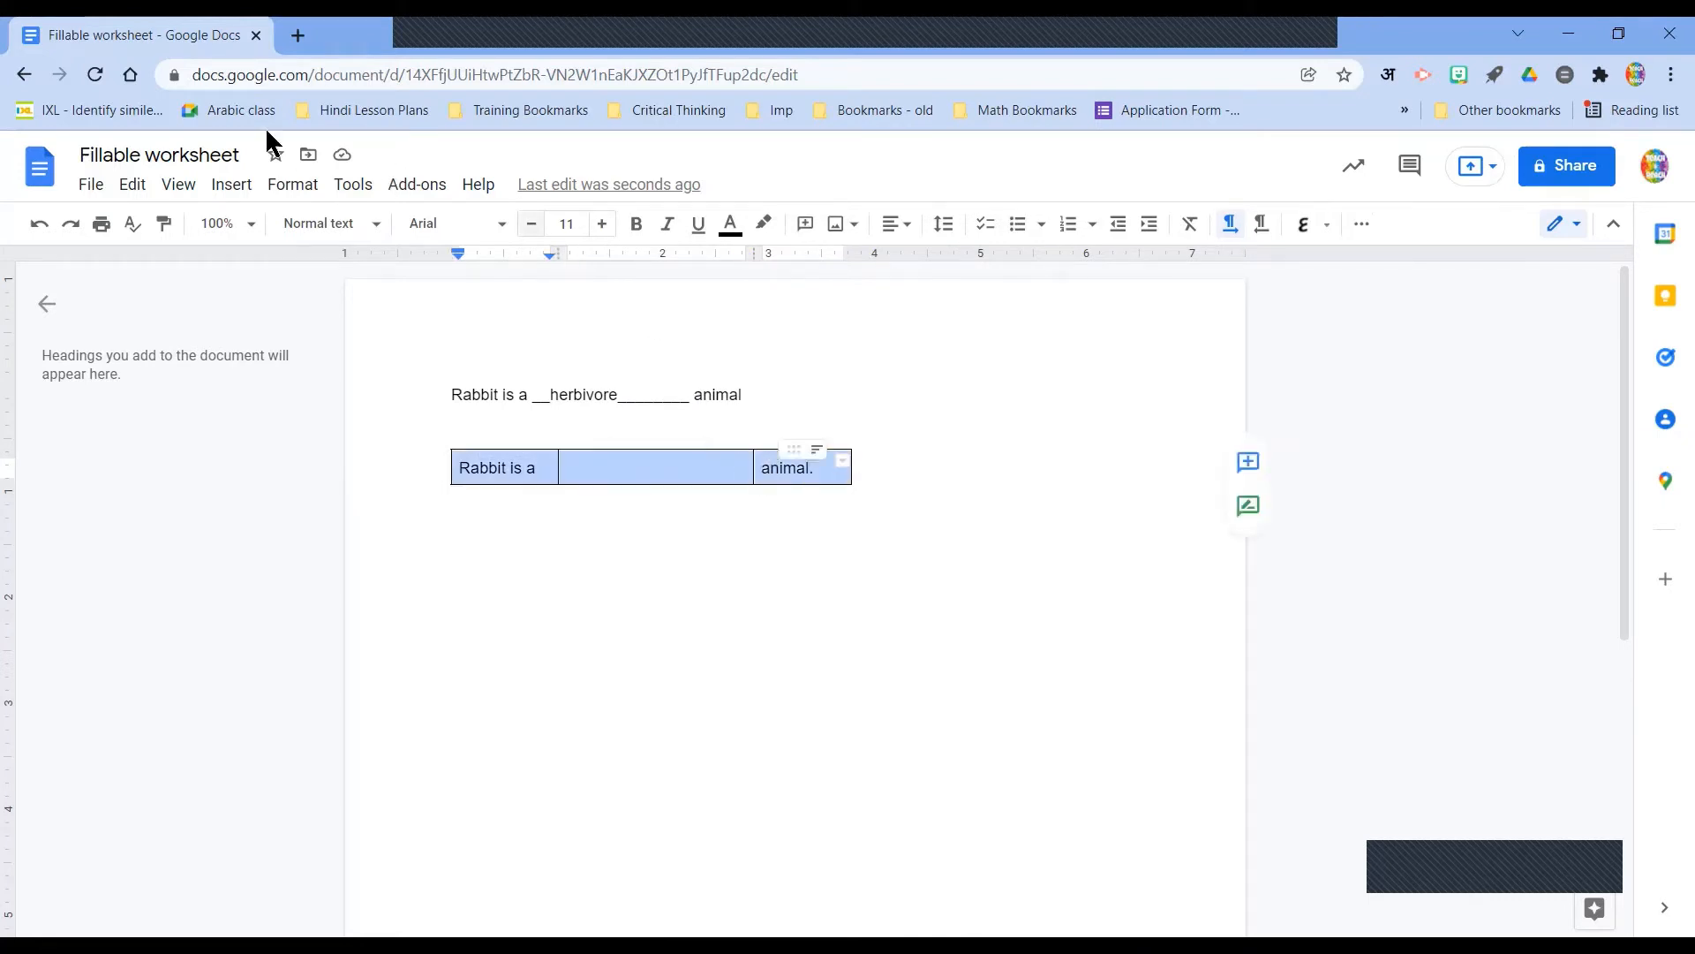
{"action": "left_click", "coordinate": [1362, 224]}
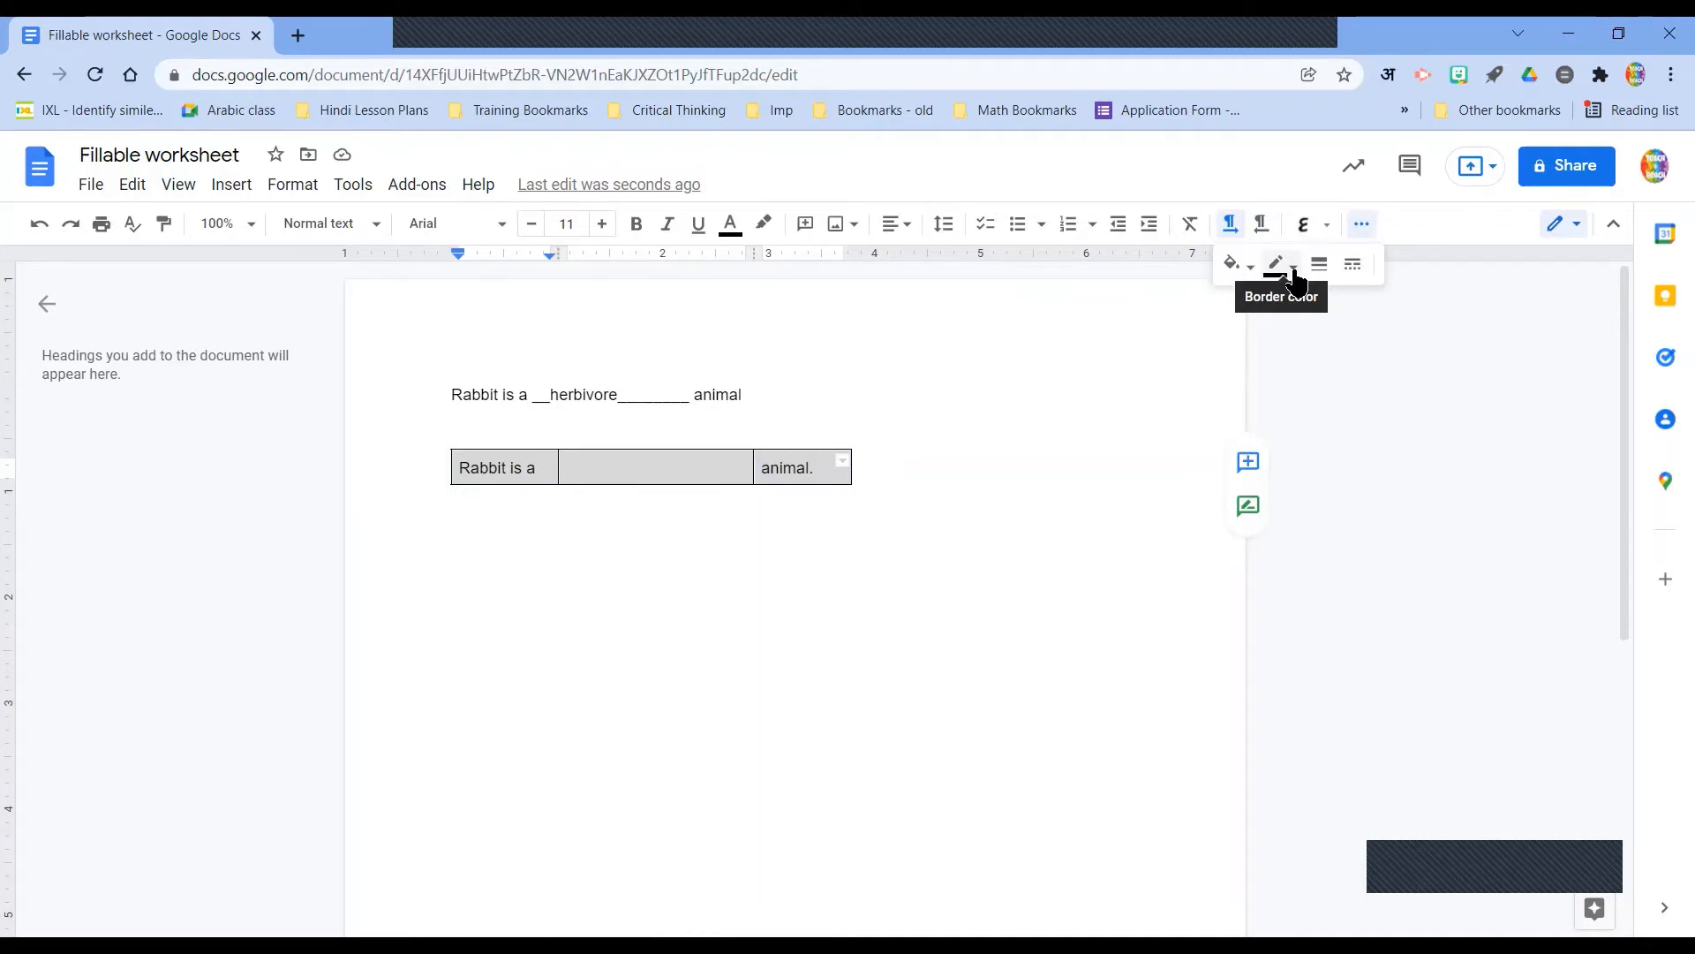
{"action": "left_click", "coordinate": [1293, 272]}
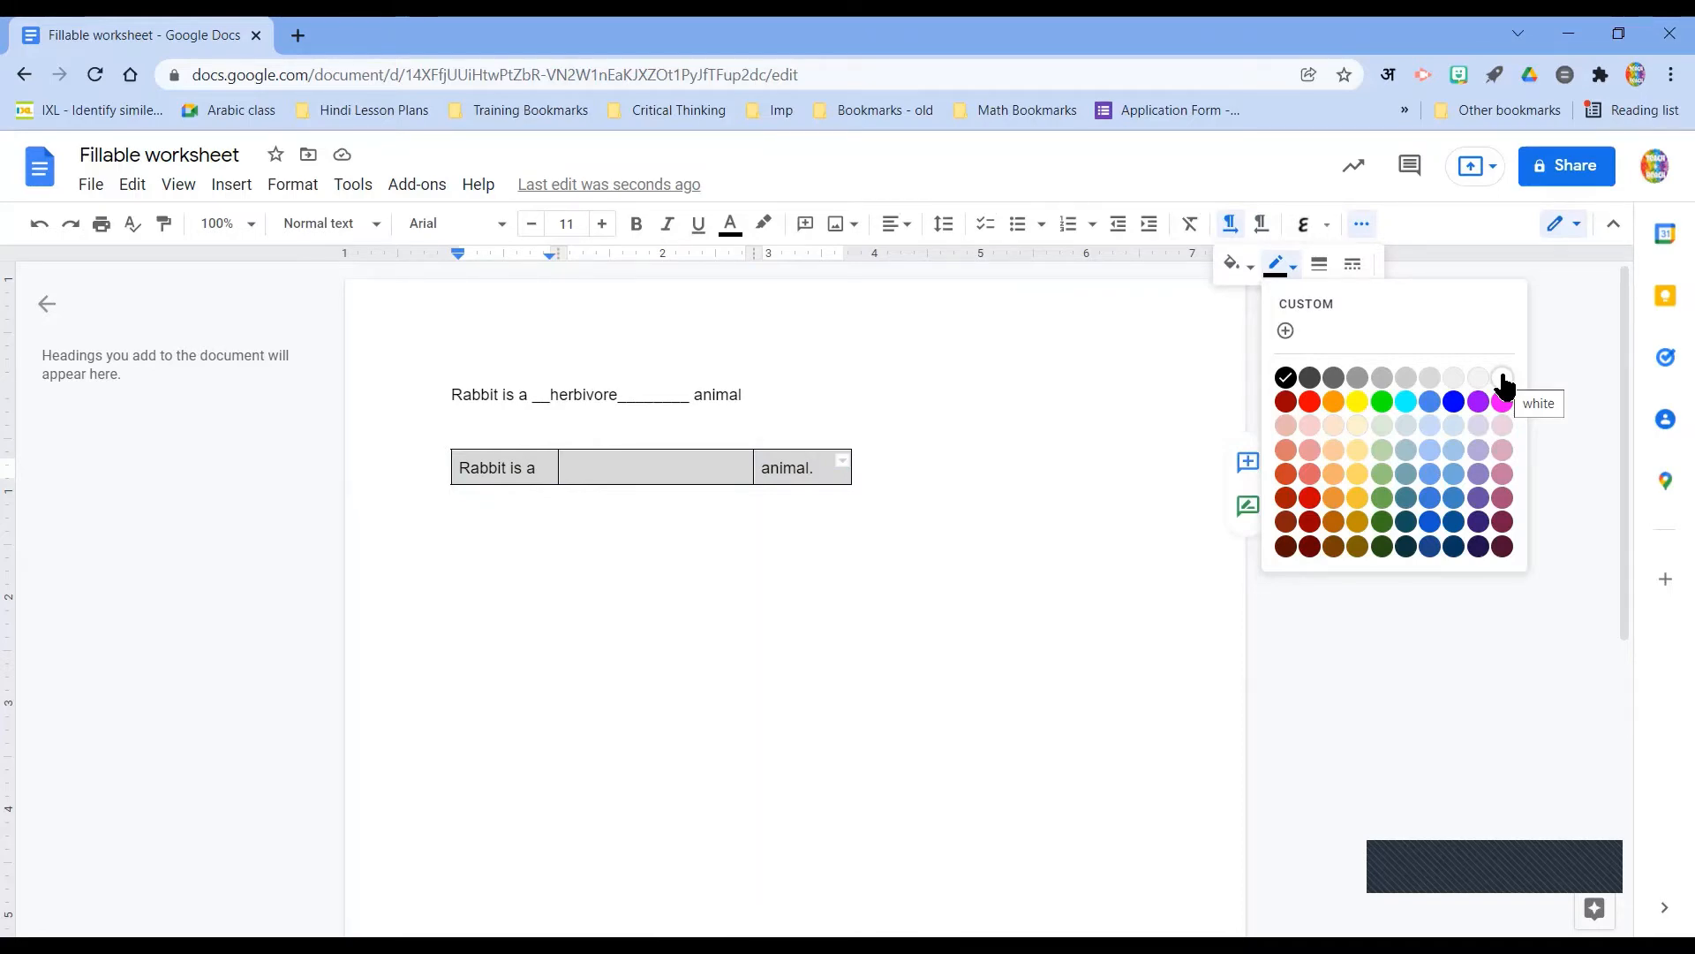
{"action": "left_click", "coordinate": [1502, 380]}
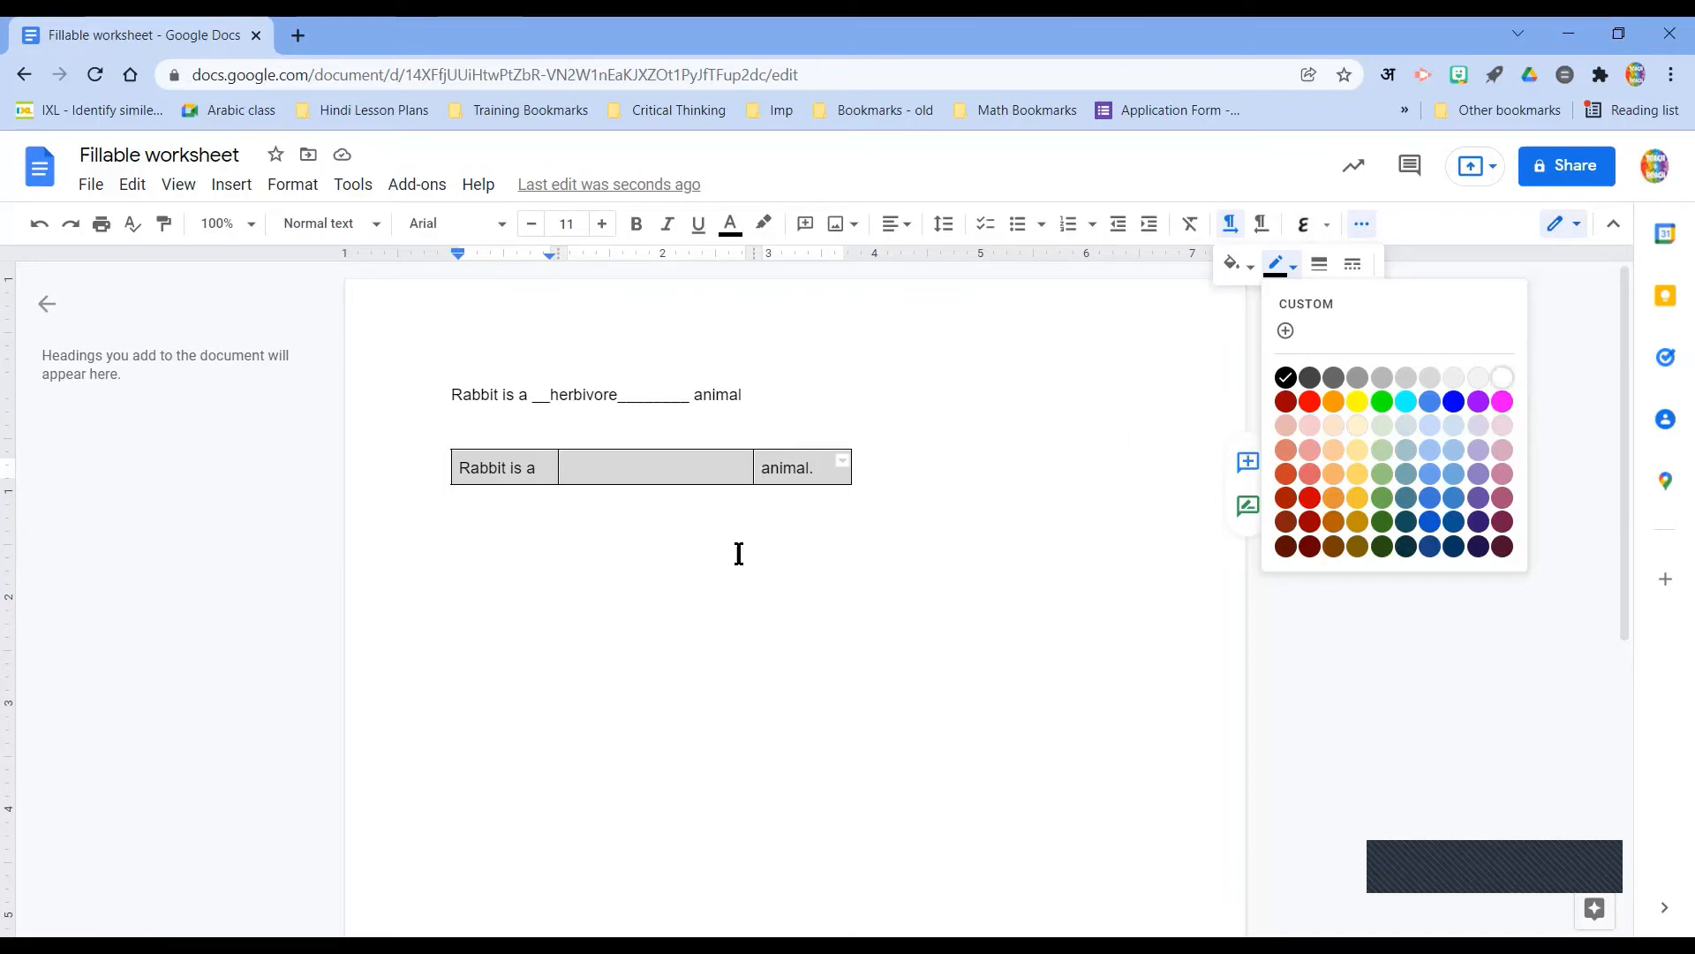
{"action": "left_click", "coordinate": [686, 485]}
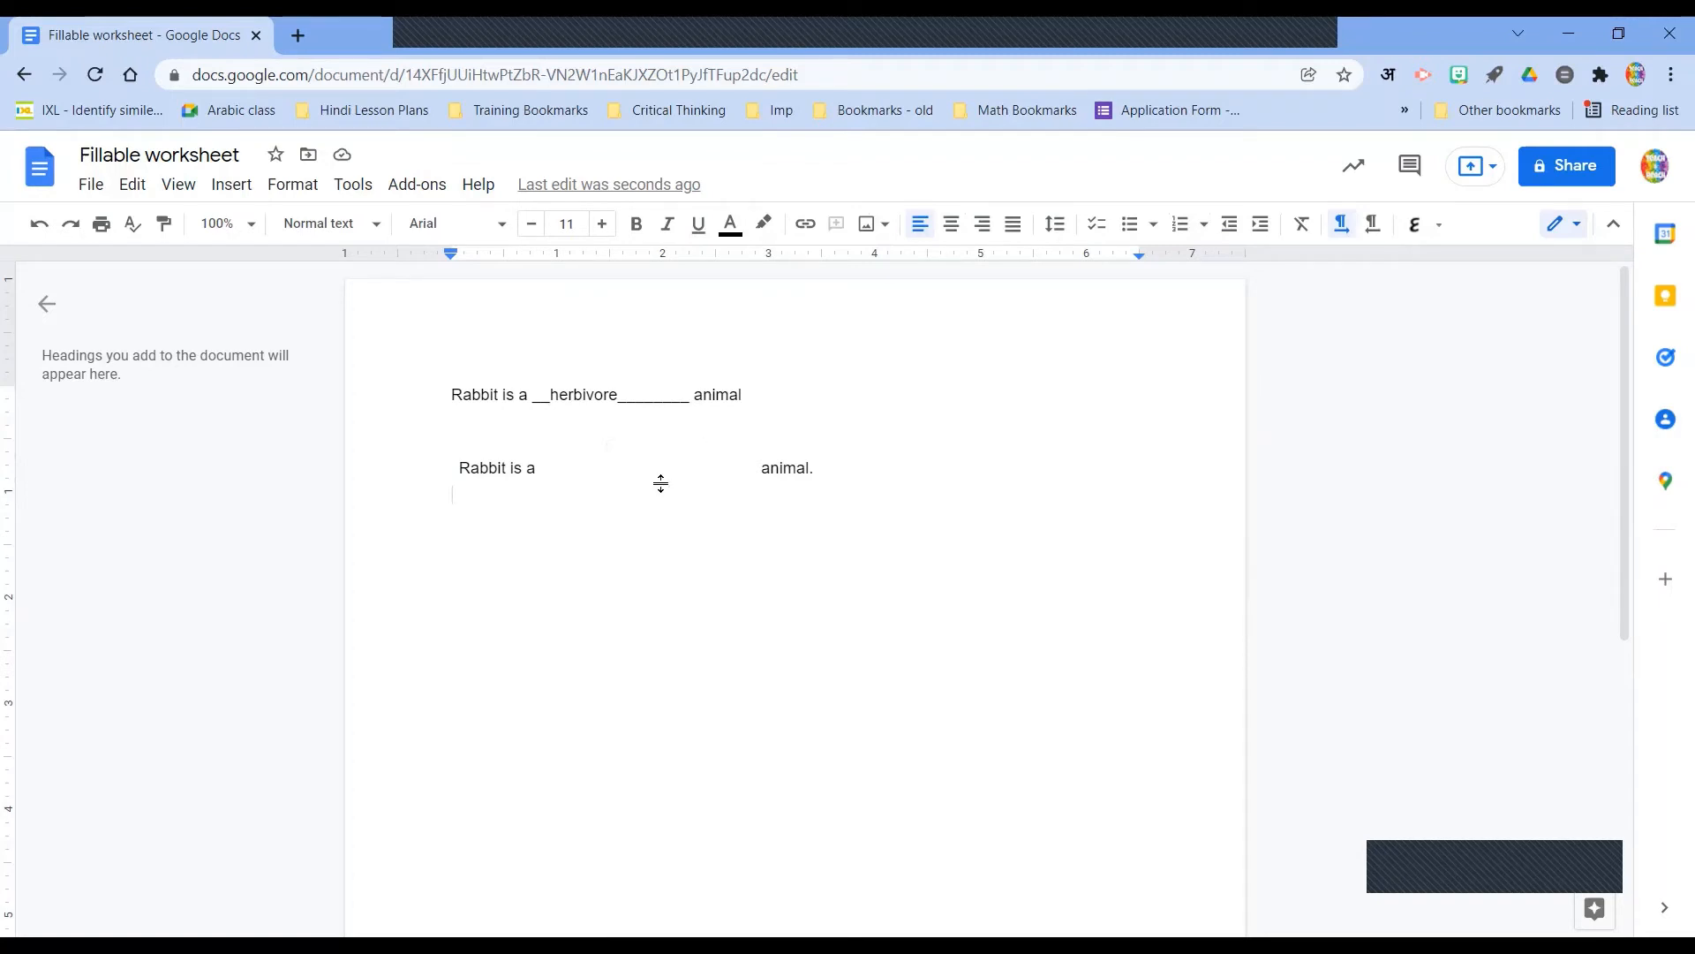
- Set only the bottom border of the table's middle cell to black as an answer line
{"action": "left_click", "coordinate": [661, 483]}
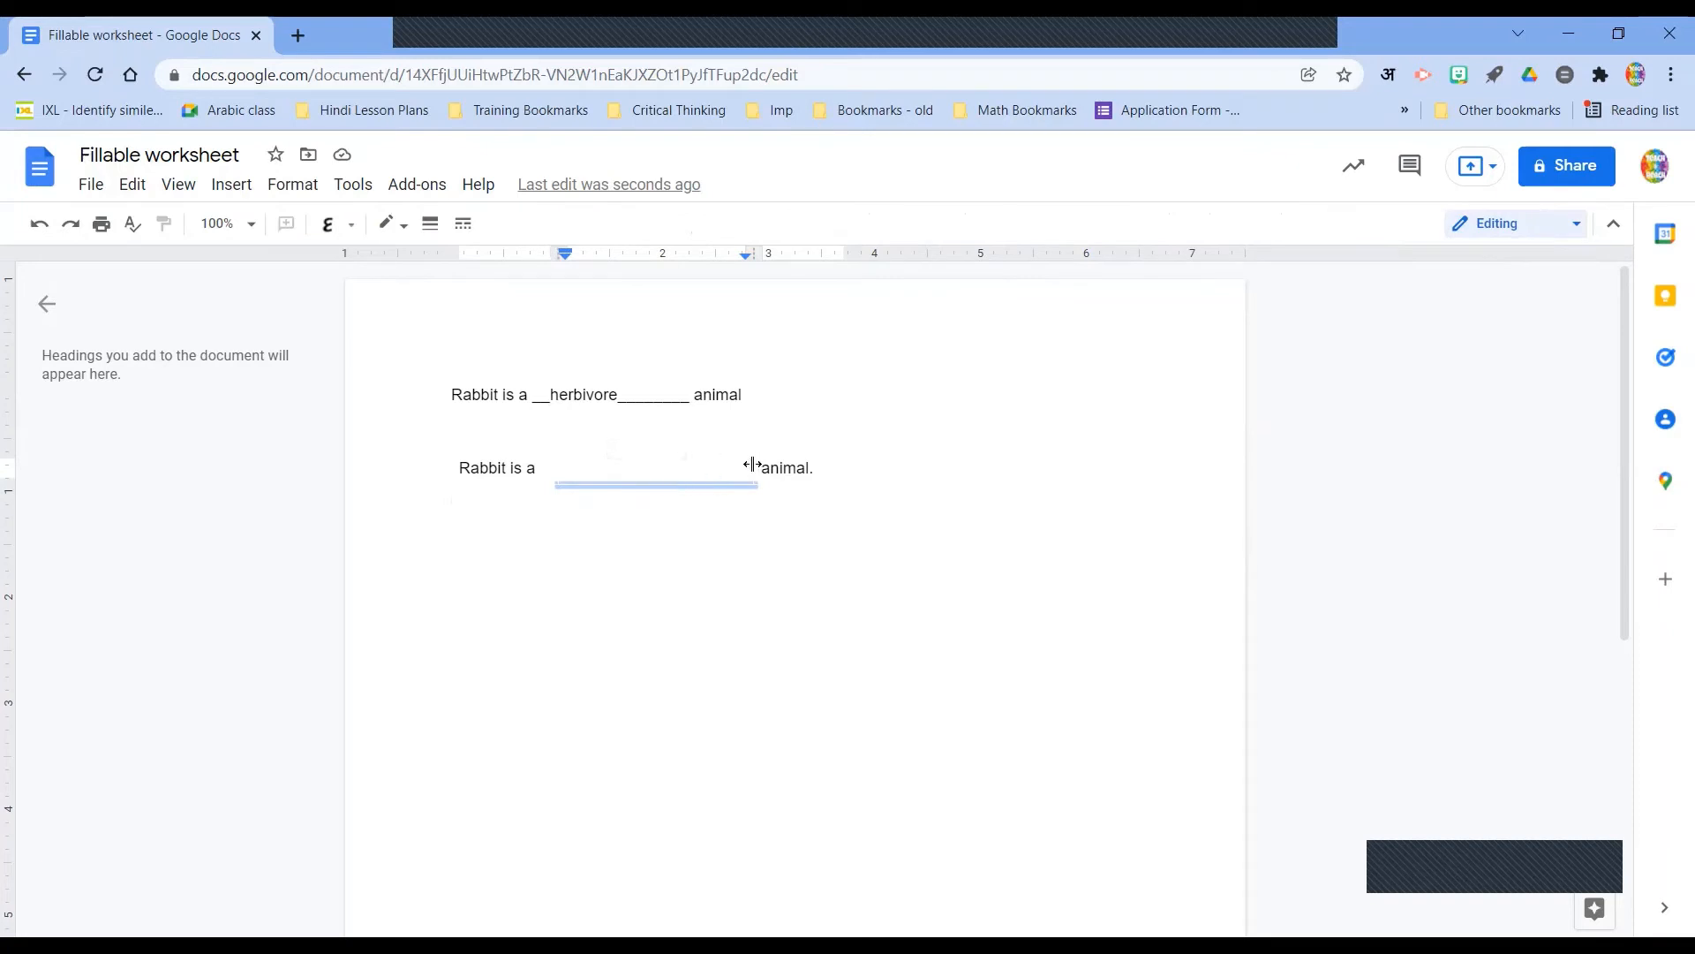
{"action": "left_click", "coordinate": [403, 232]}
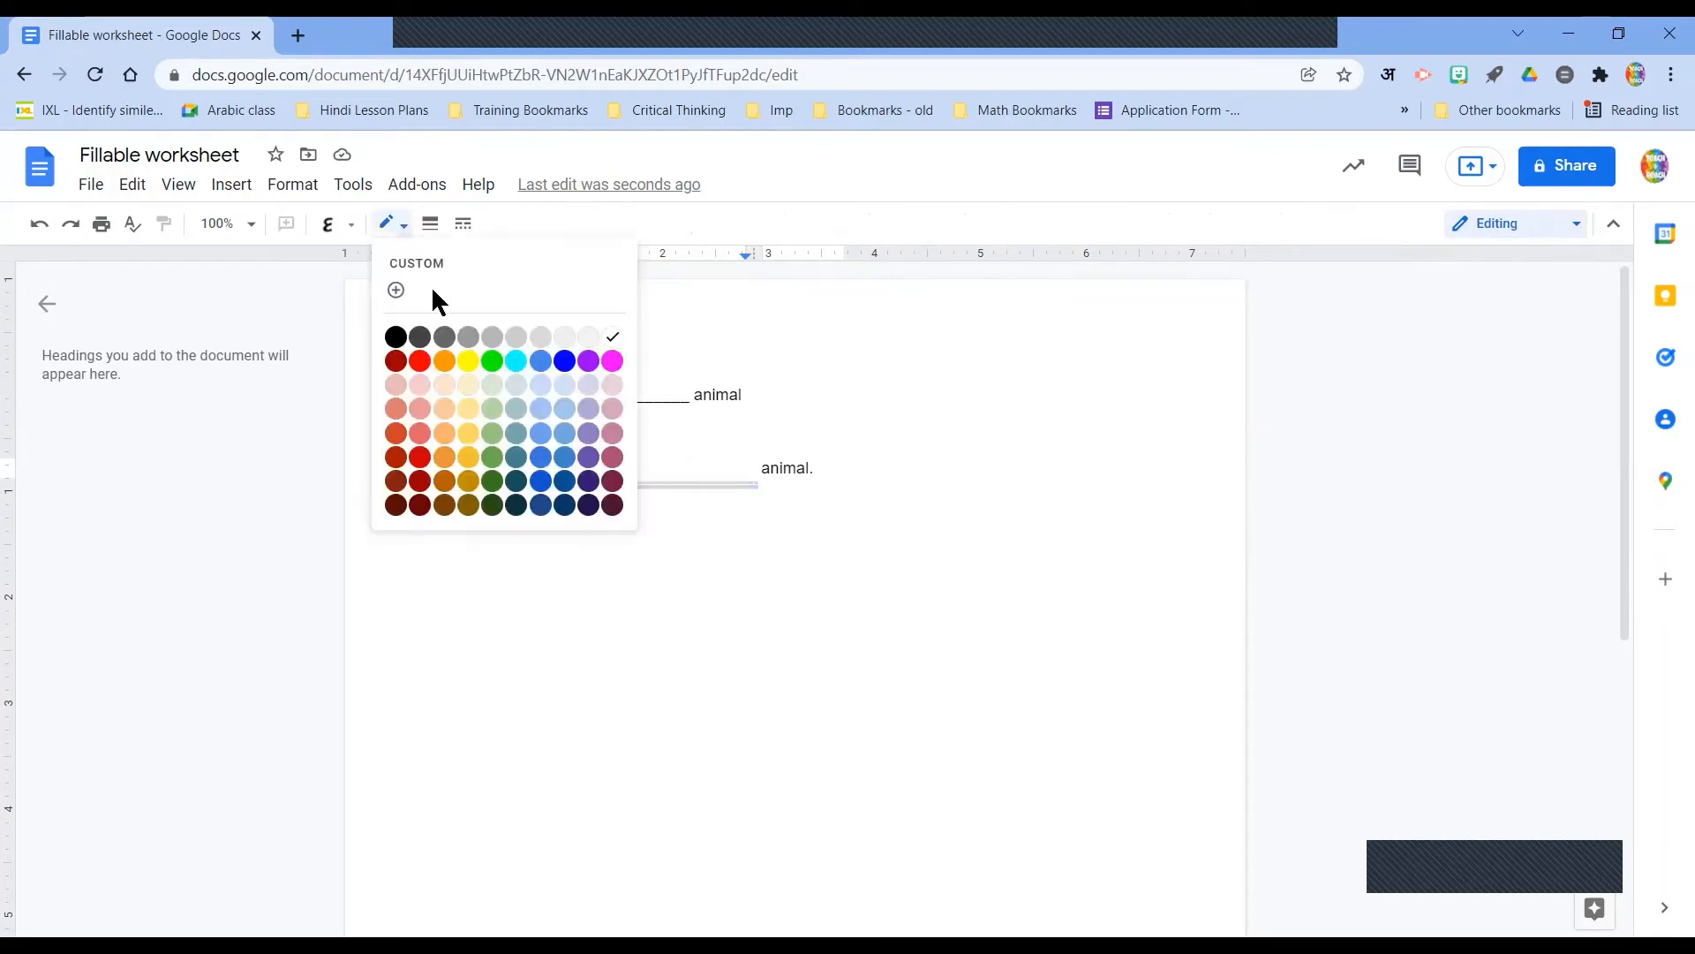
{"action": "left_click", "coordinate": [393, 337]}
{"action": "left_click", "coordinate": [444, 532]}
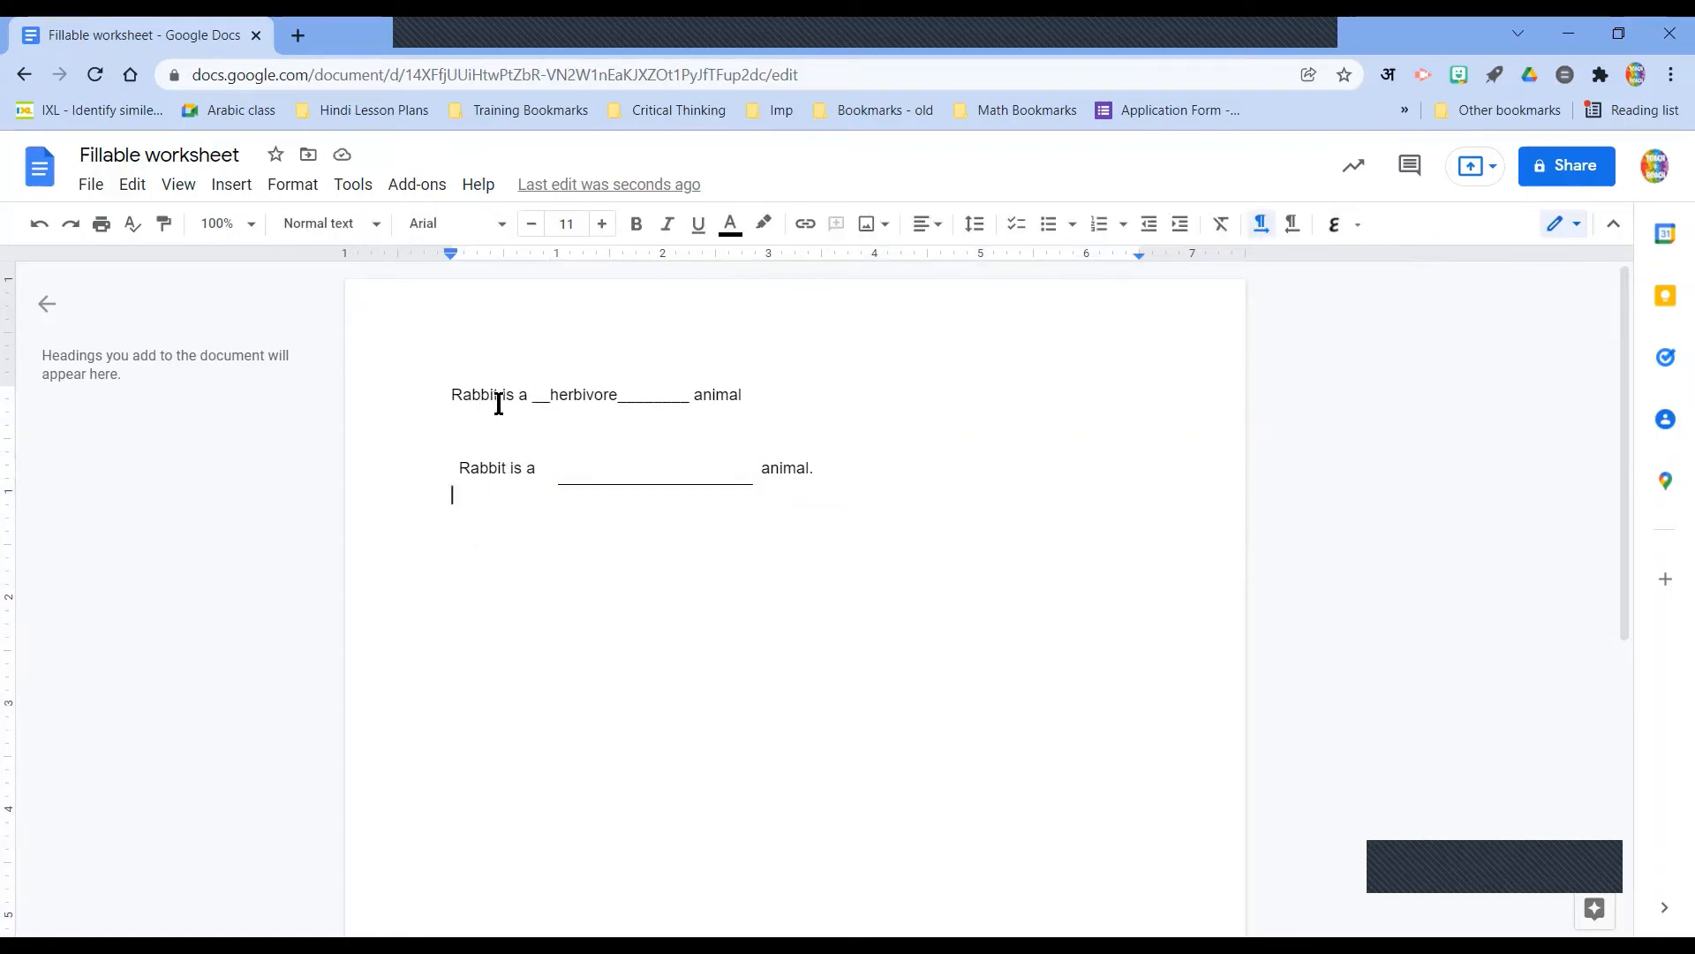
- Fill in the answer "herbivore" above the line in the table's middle cell
{"action": "left_click", "coordinate": [568, 463]}
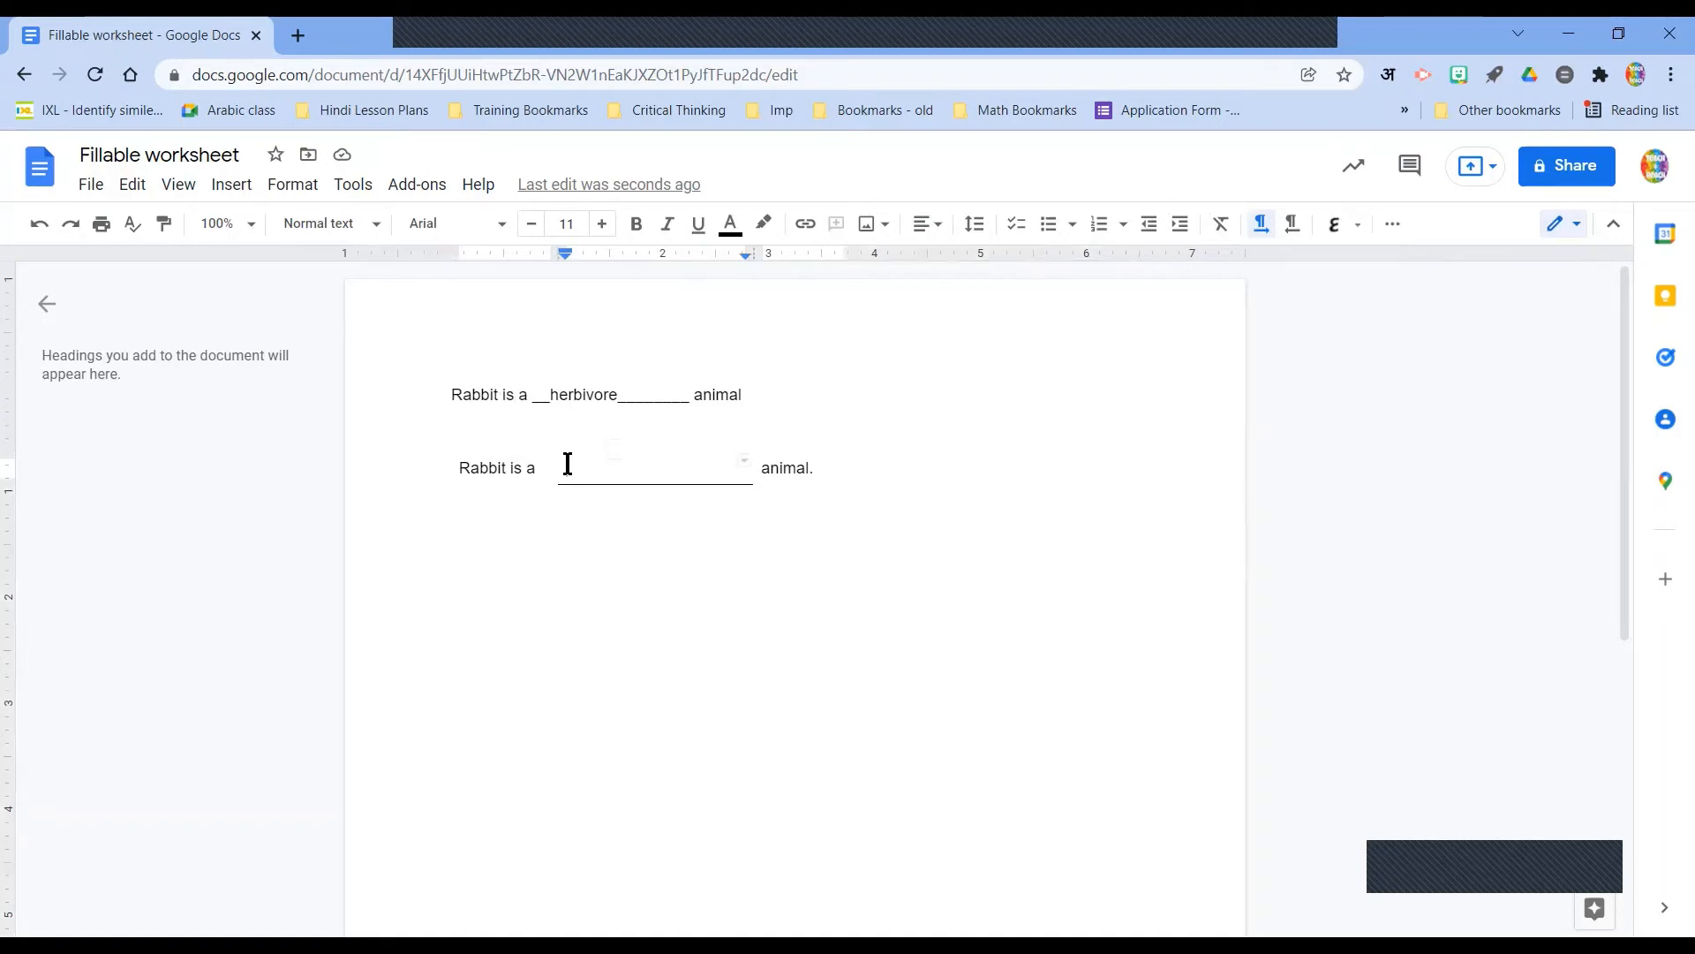
{"action": "type", "text": "herbivore"}
{"action": "left_click", "coordinate": [640, 671]}
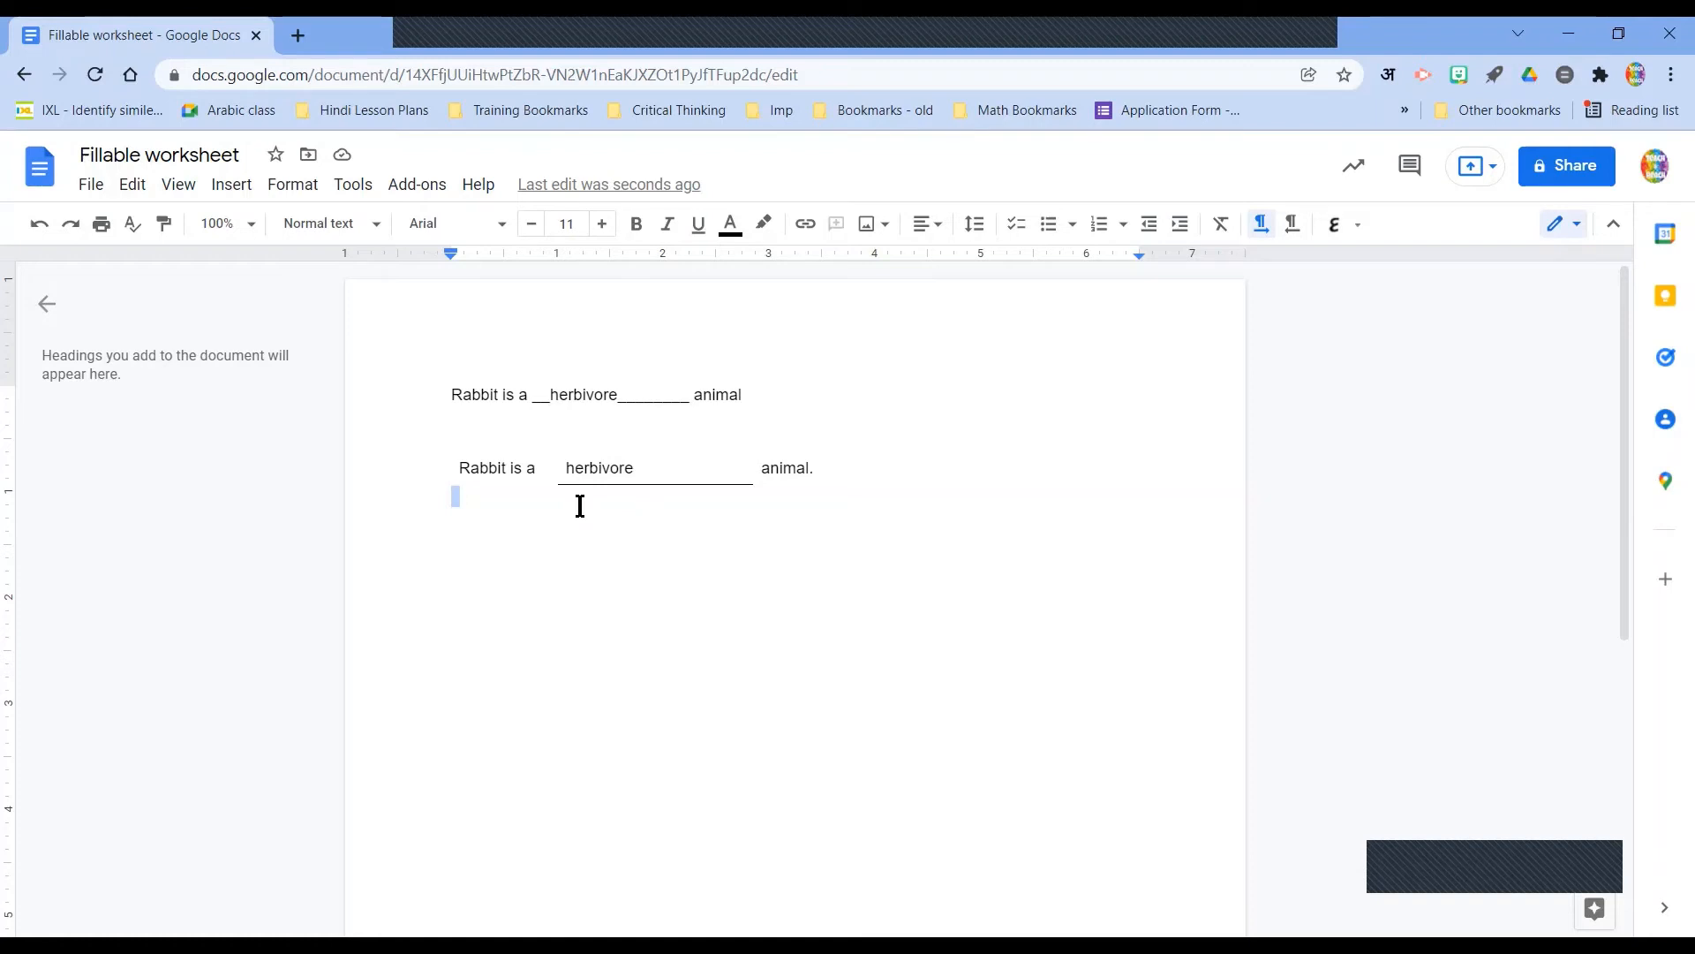
- Return to the list of recent documents and open "Sample Fillable Worksheet"
{"action": "left_click", "coordinate": [42, 181]}
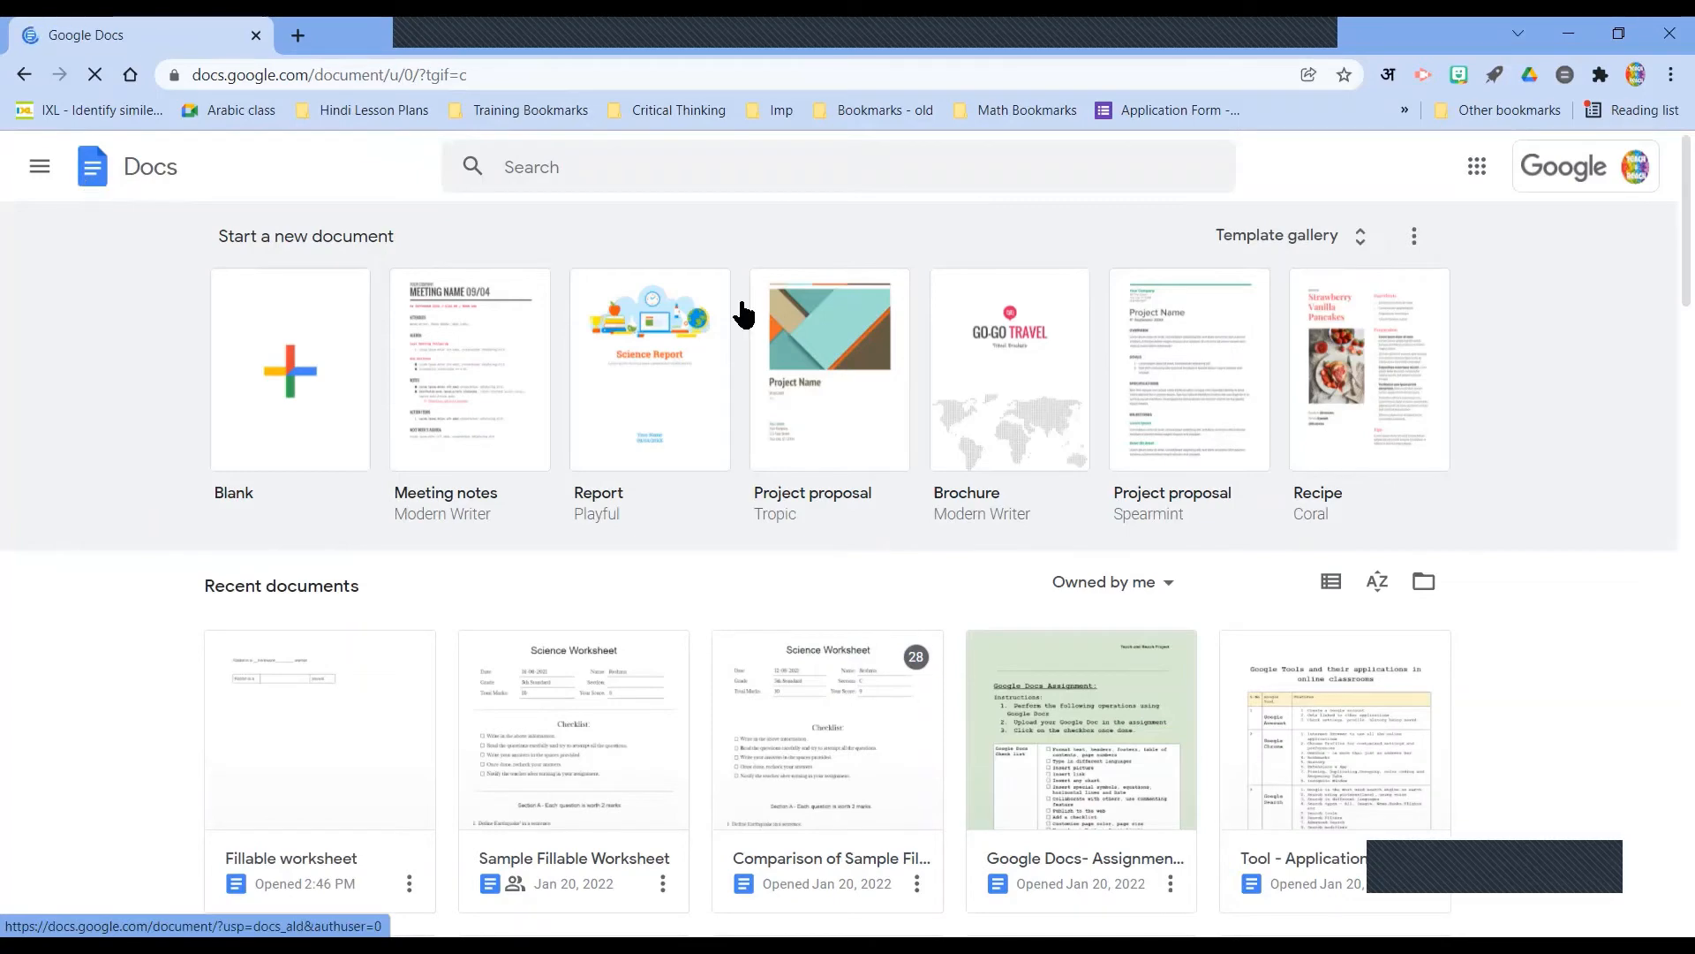
{"action": "scroll", "coordinate": [1668, 274], "scroll_direction": "down", "scroll_amount": 4}
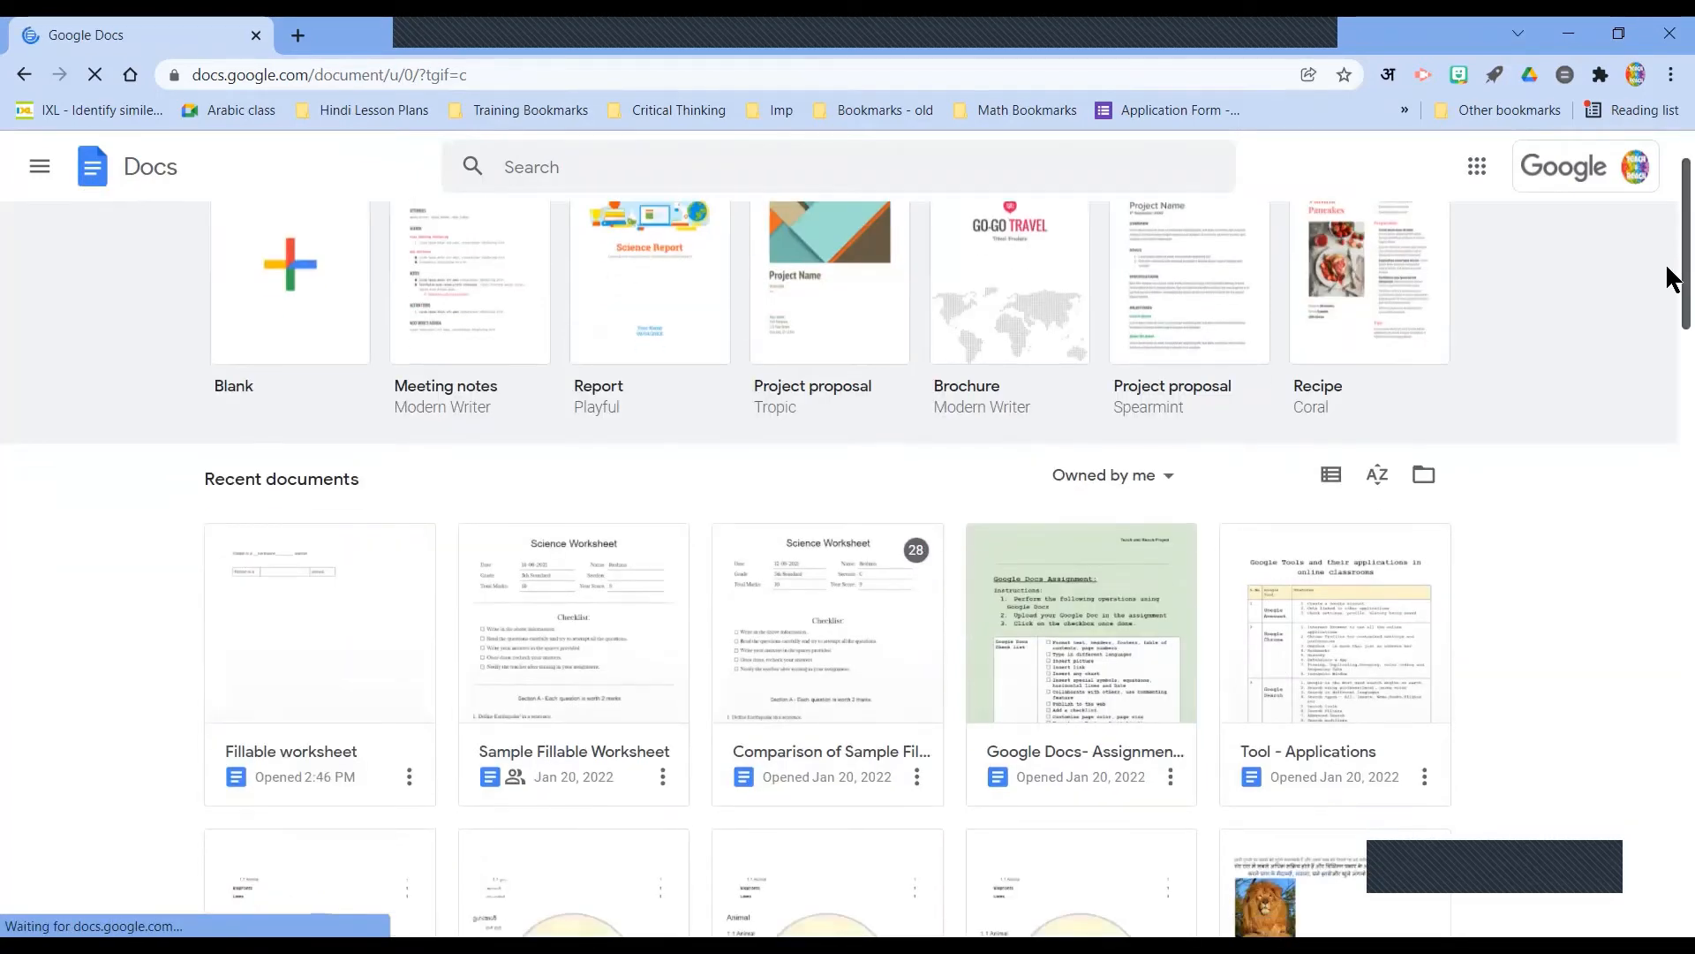
{"action": "scroll", "coordinate": [1669, 331], "scroll_direction": "down", "scroll_amount": 1}
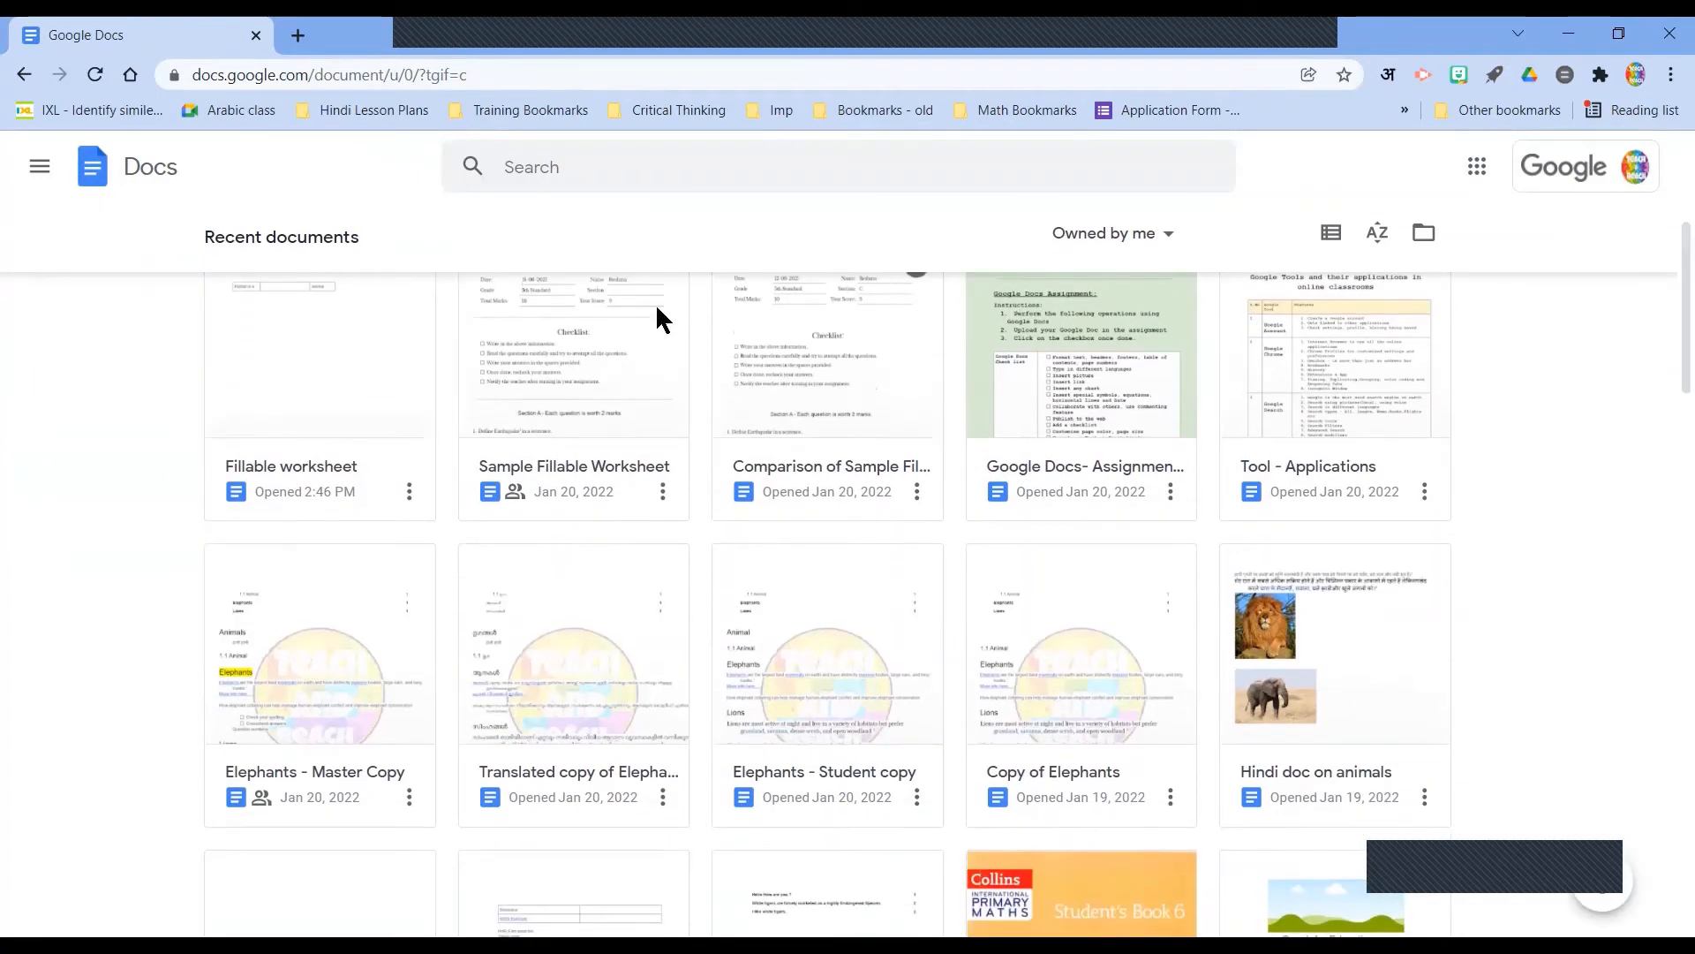
{"action": "left_click", "coordinate": [606, 406]}
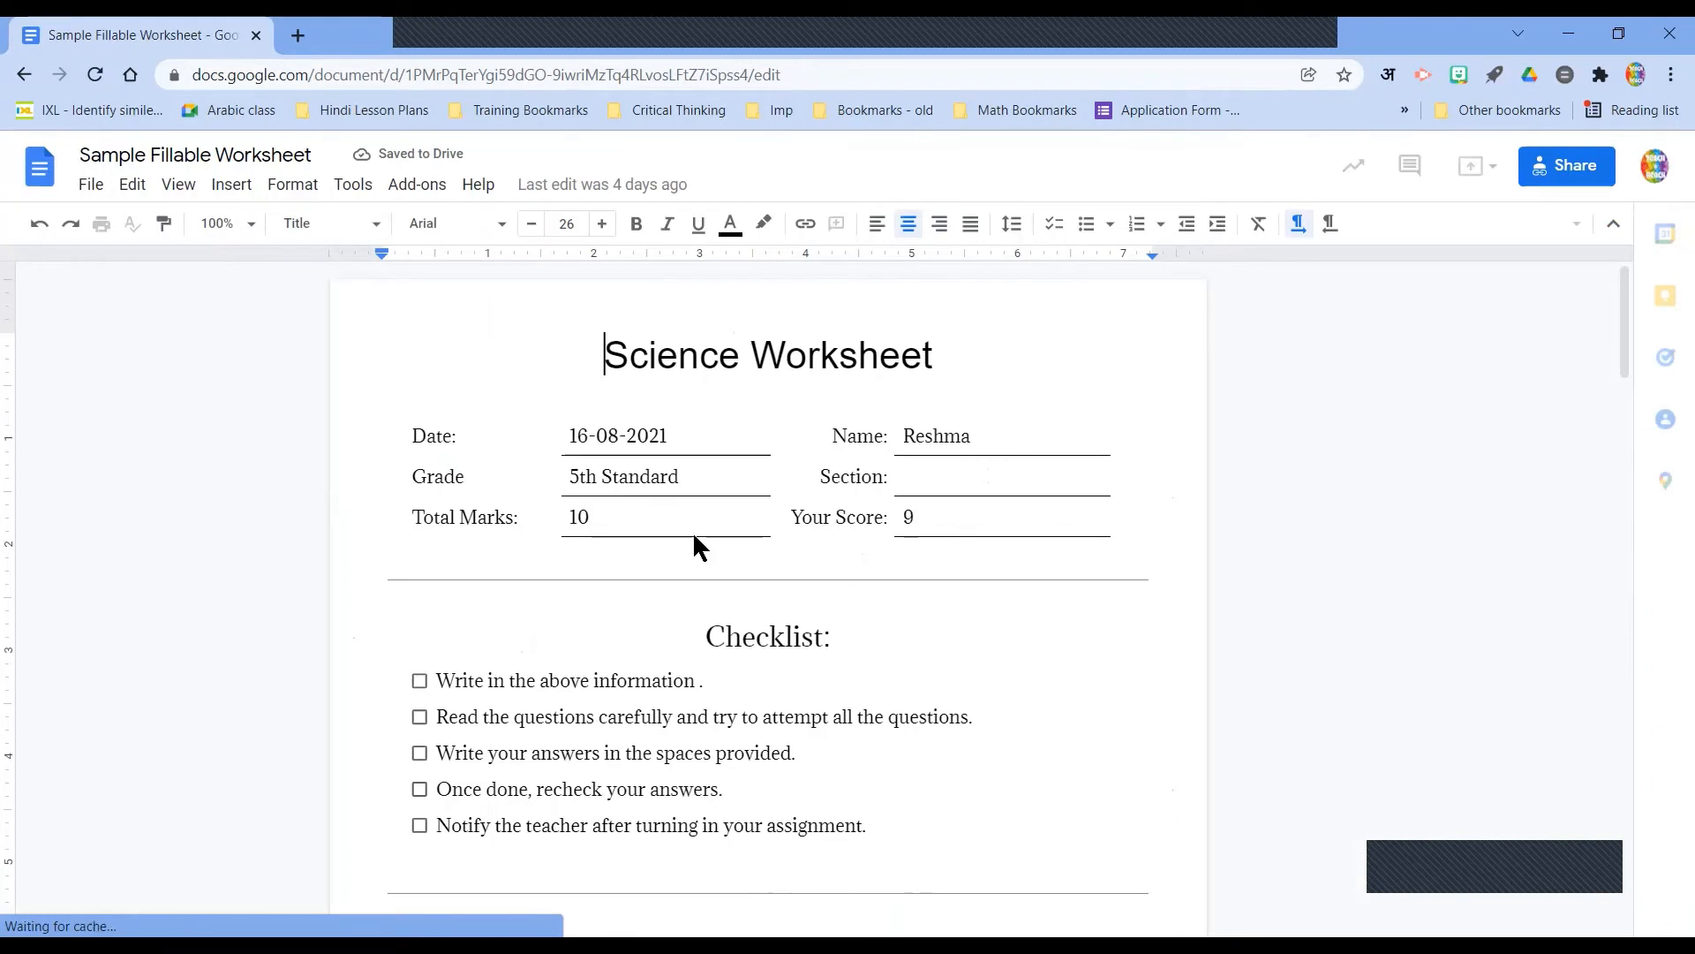
- Examine the Science Worksheet's header table with its date, name, grade, section, marks and score fields
{"action": "left_click", "coordinate": [453, 439]}
{"action": "left_click_drag", "start_coordinate": [409, 429], "coordinate": [1019, 534]}
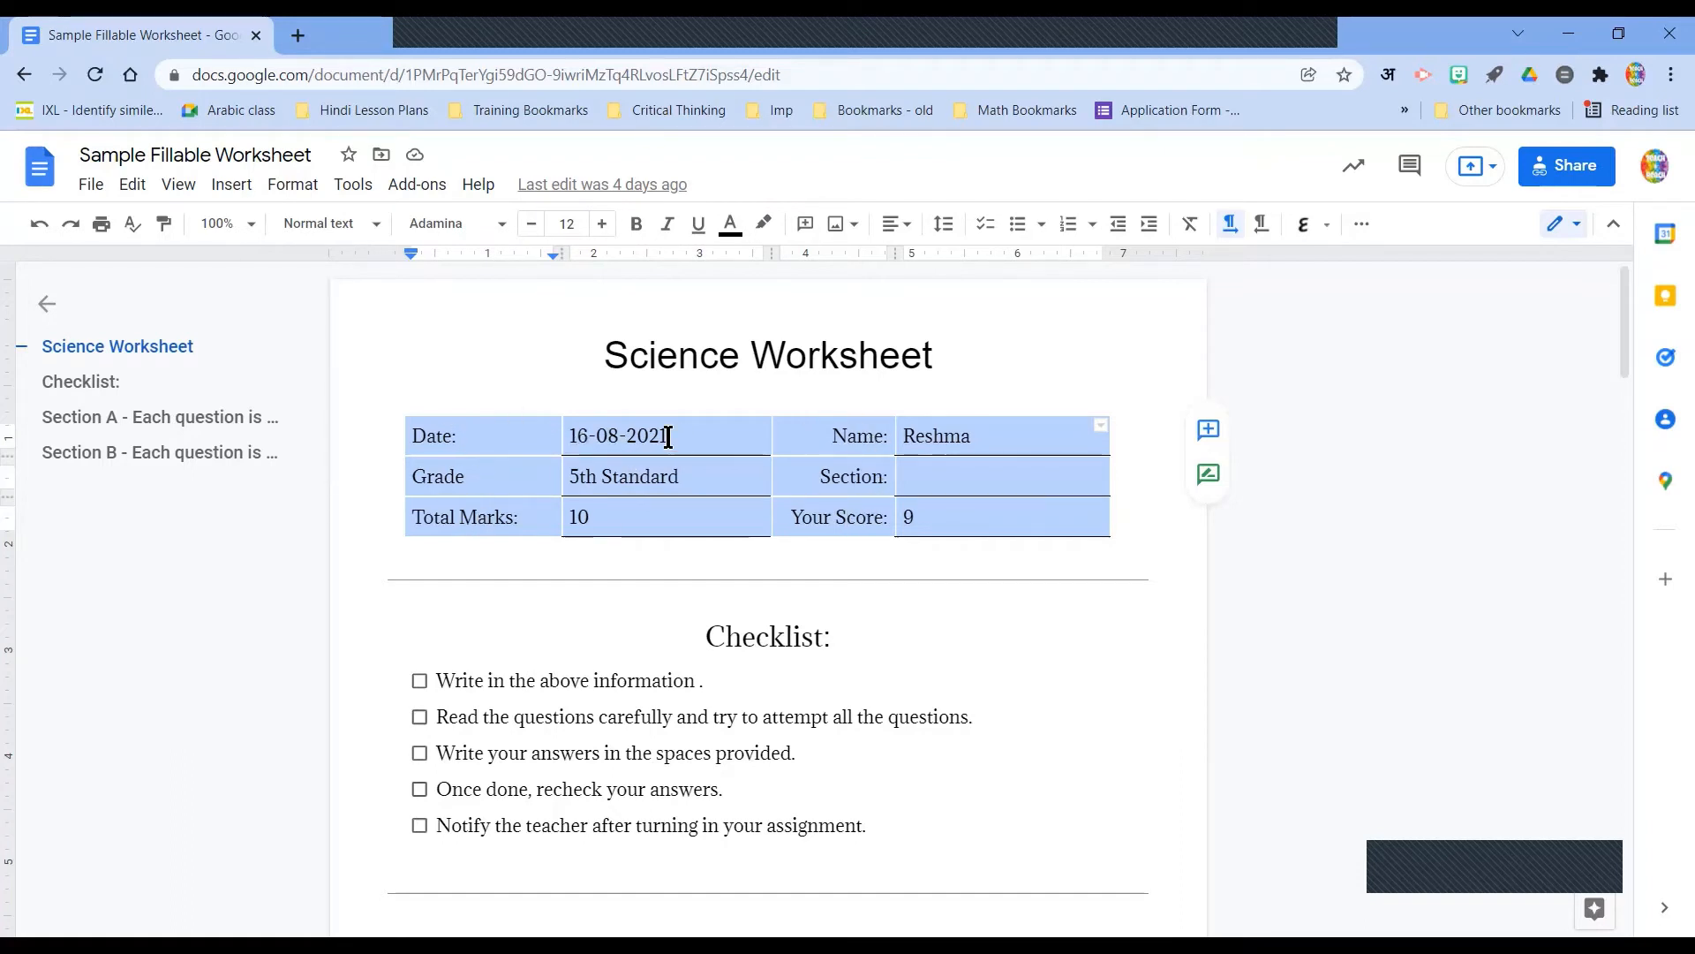
{"action": "left_click", "coordinate": [878, 561]}
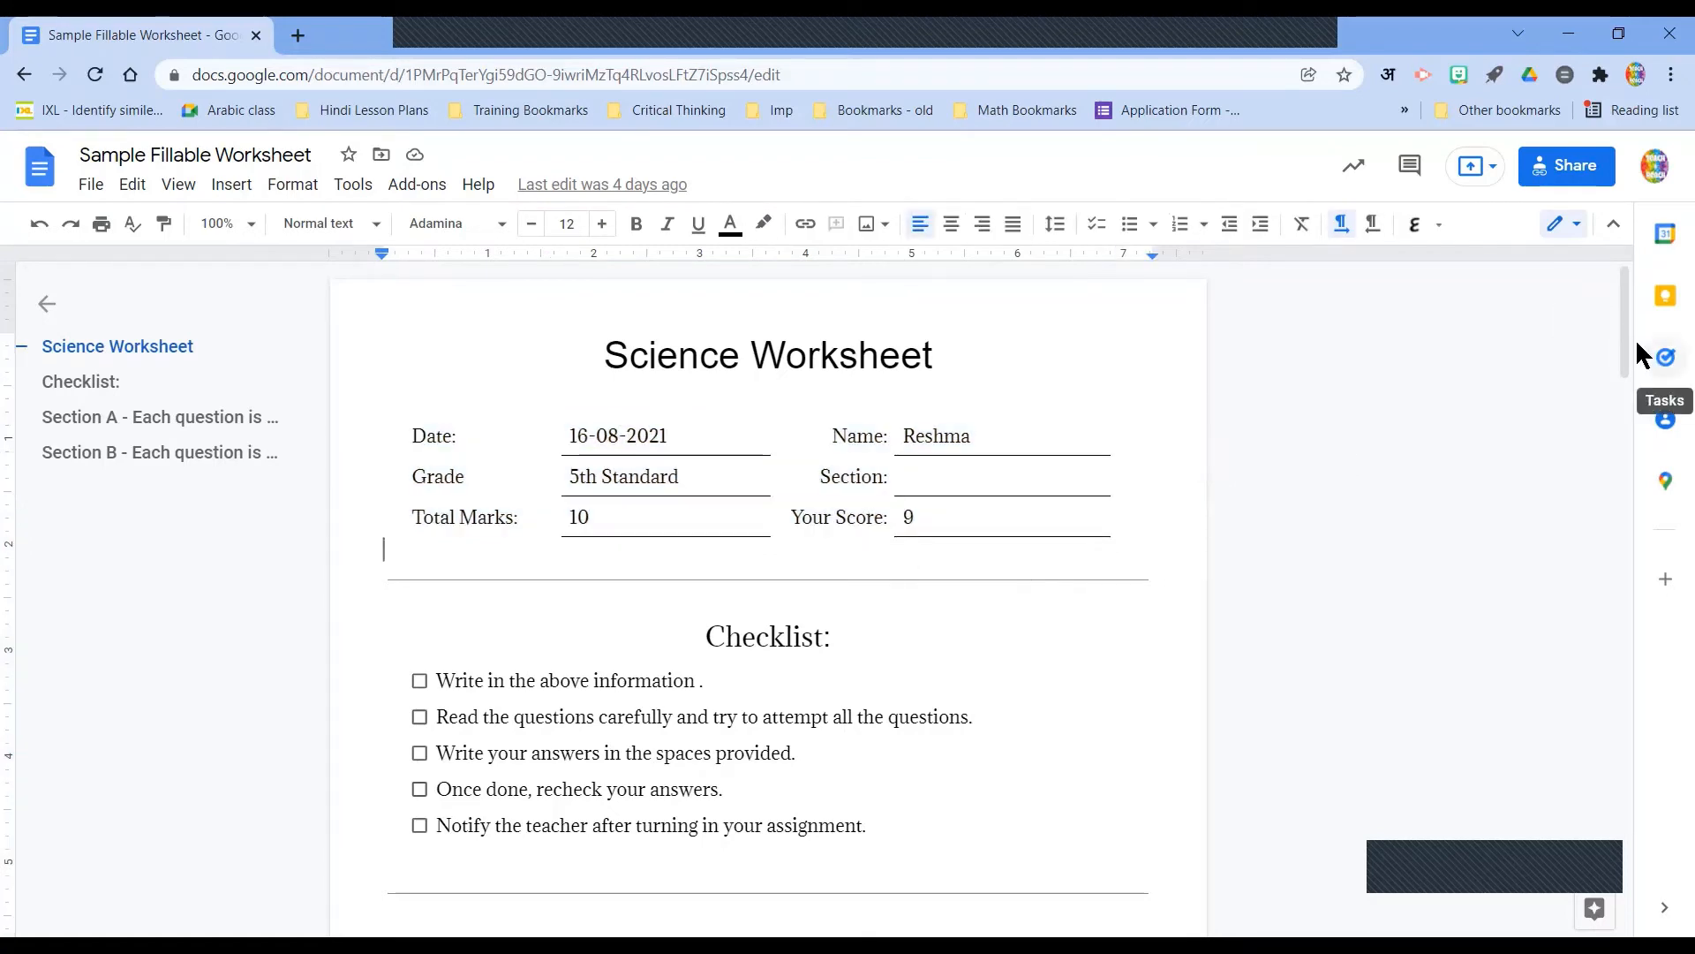
{"action": "scroll", "coordinate": [1623, 344], "scroll_direction": "down", "scroll_amount": 3}
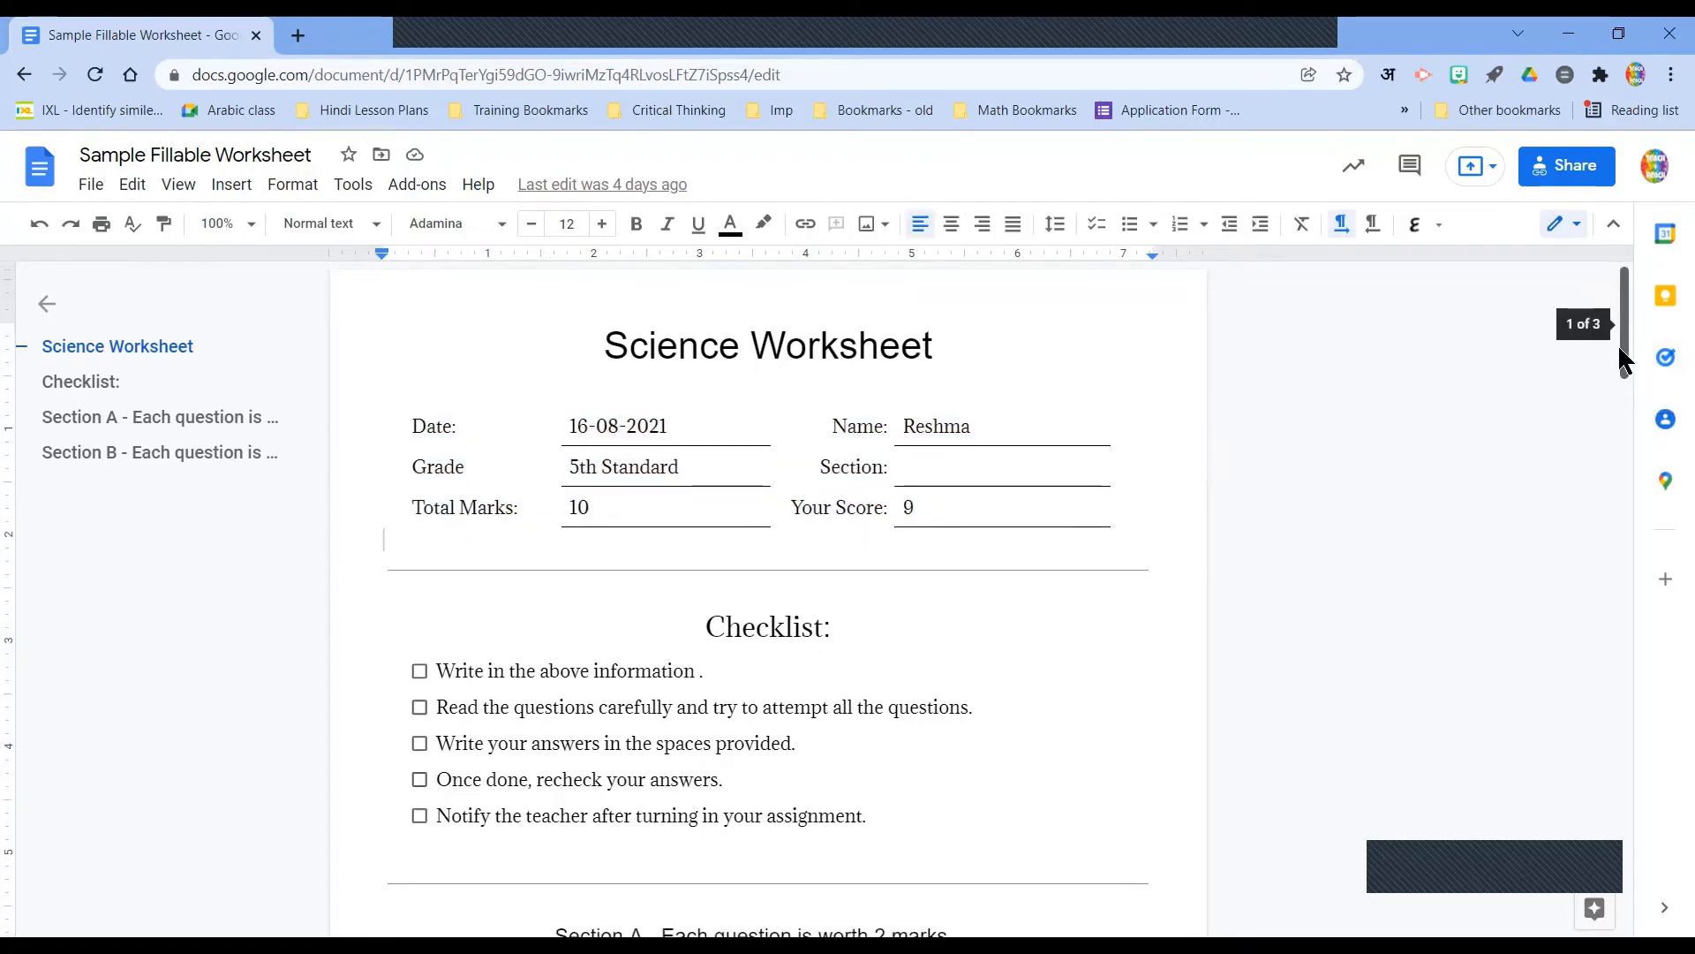
{"action": "left_click", "coordinate": [1097, 228]}
{"action": "key", "text": "BackSpace"}
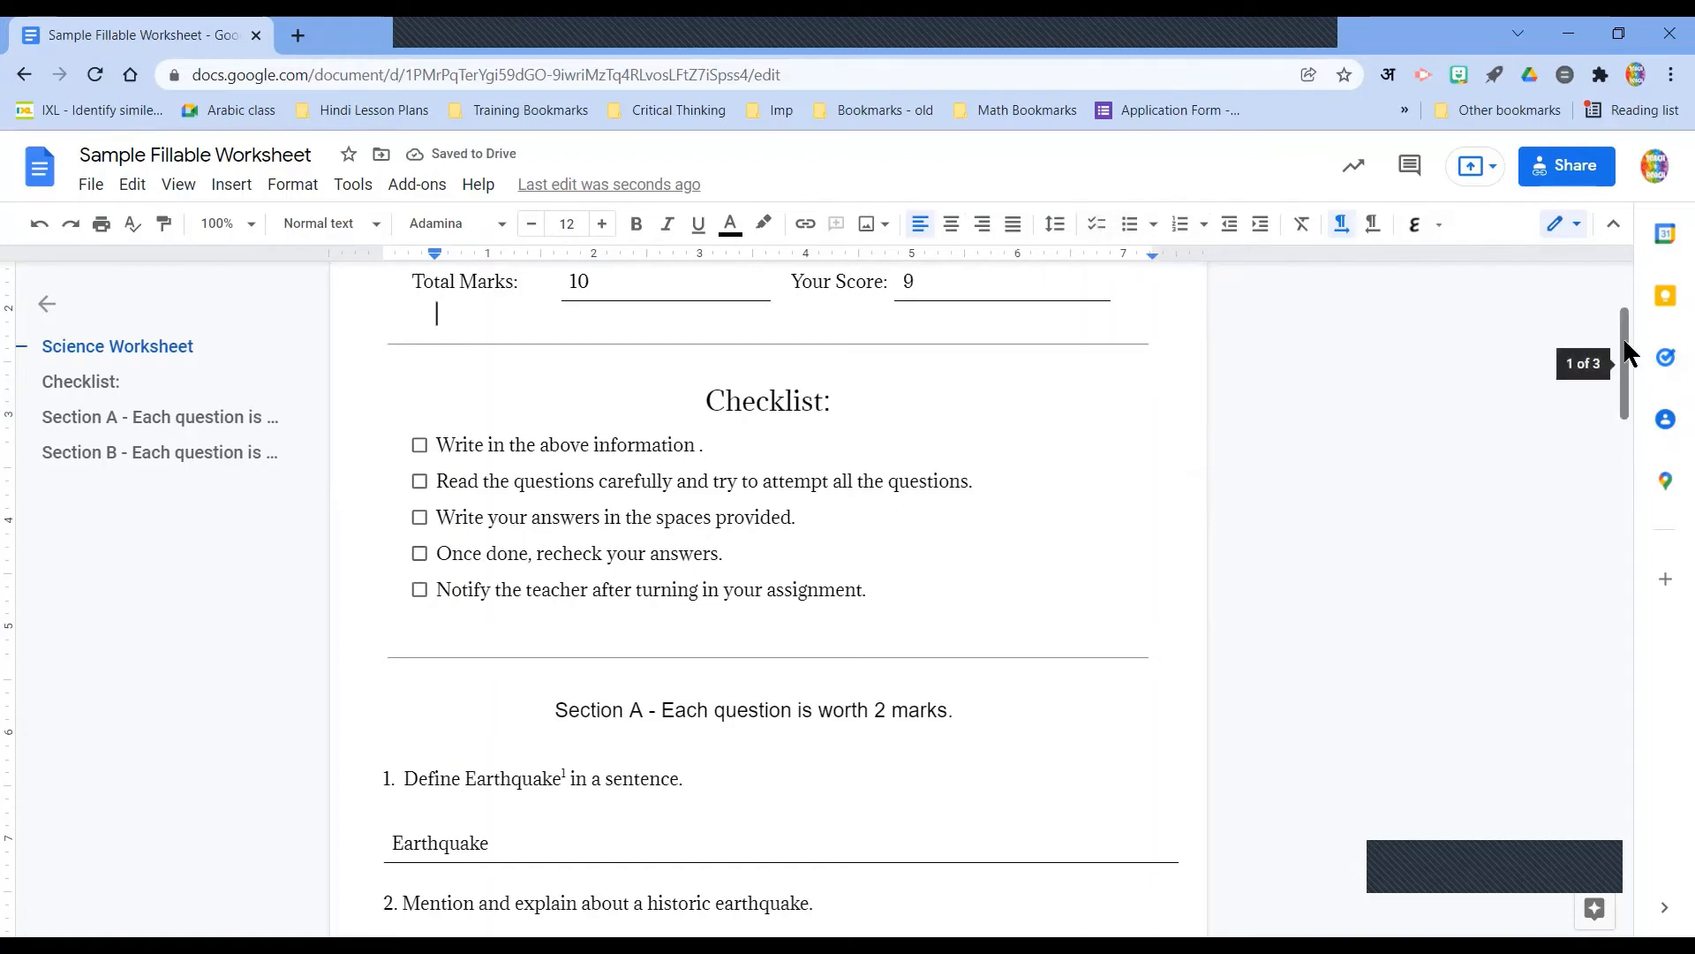
{"action": "left_click_drag", "start_coordinate": [1628, 363], "coordinate": [1627, 441]}
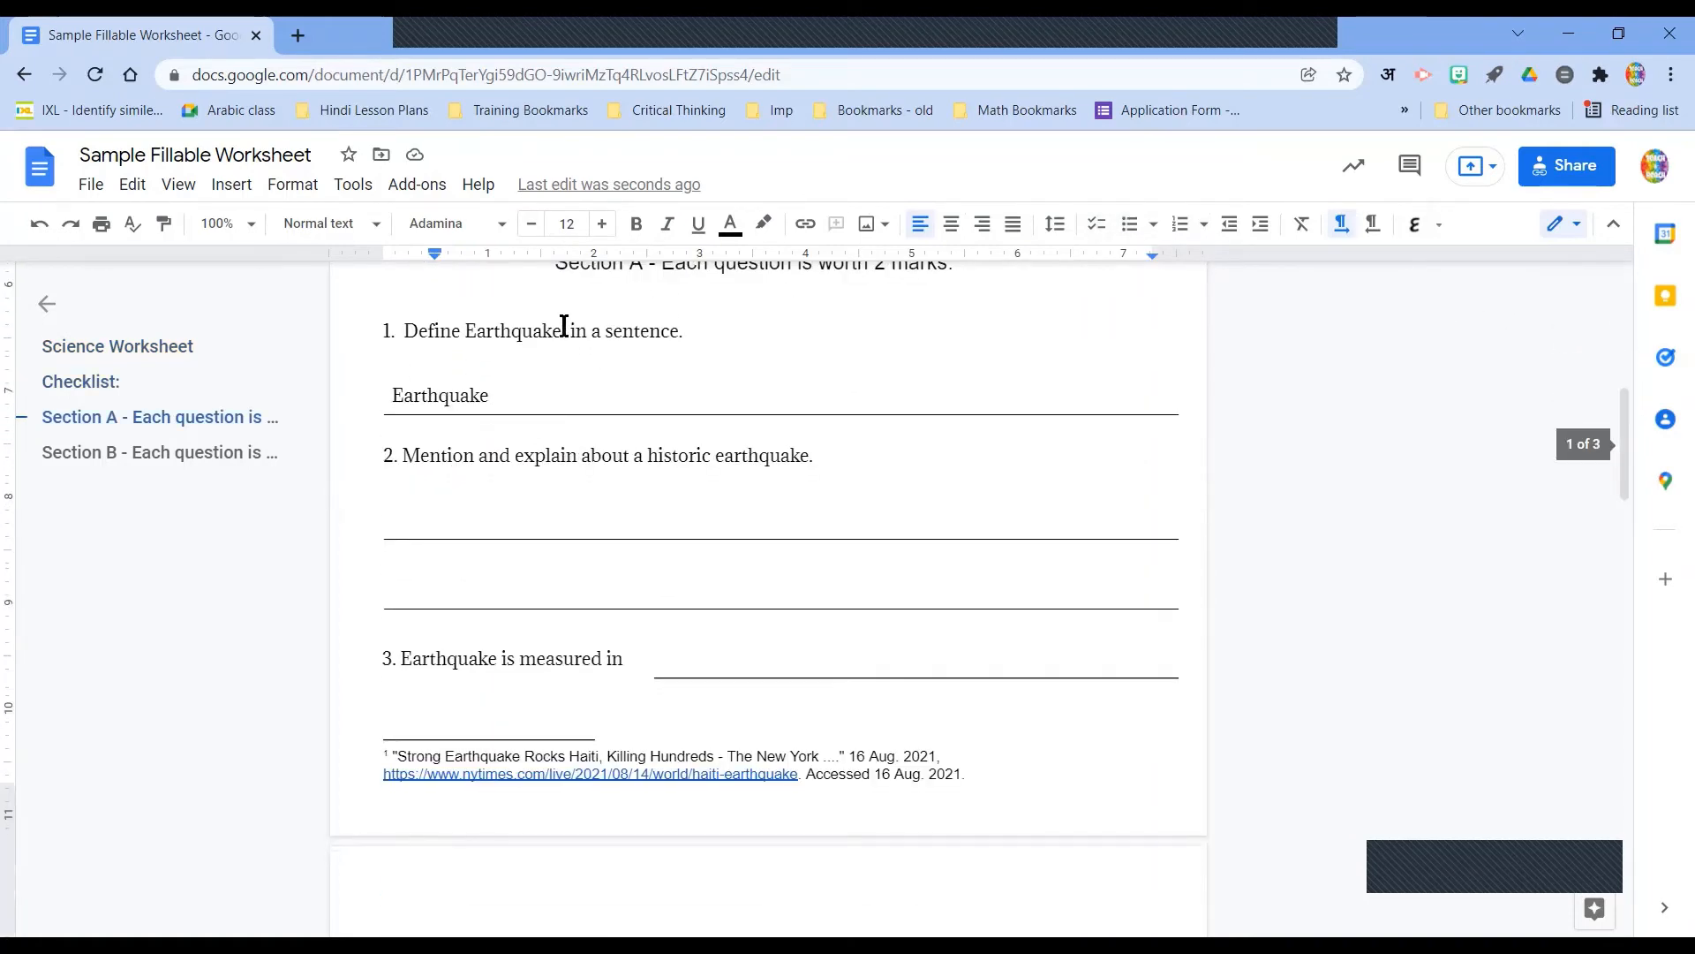
- Try a line break after "Earthquake" in question 1's answer cell and remove it again
{"action": "left_click", "coordinate": [399, 331]}
{"action": "left_click", "coordinate": [686, 402], "text": "shift"}
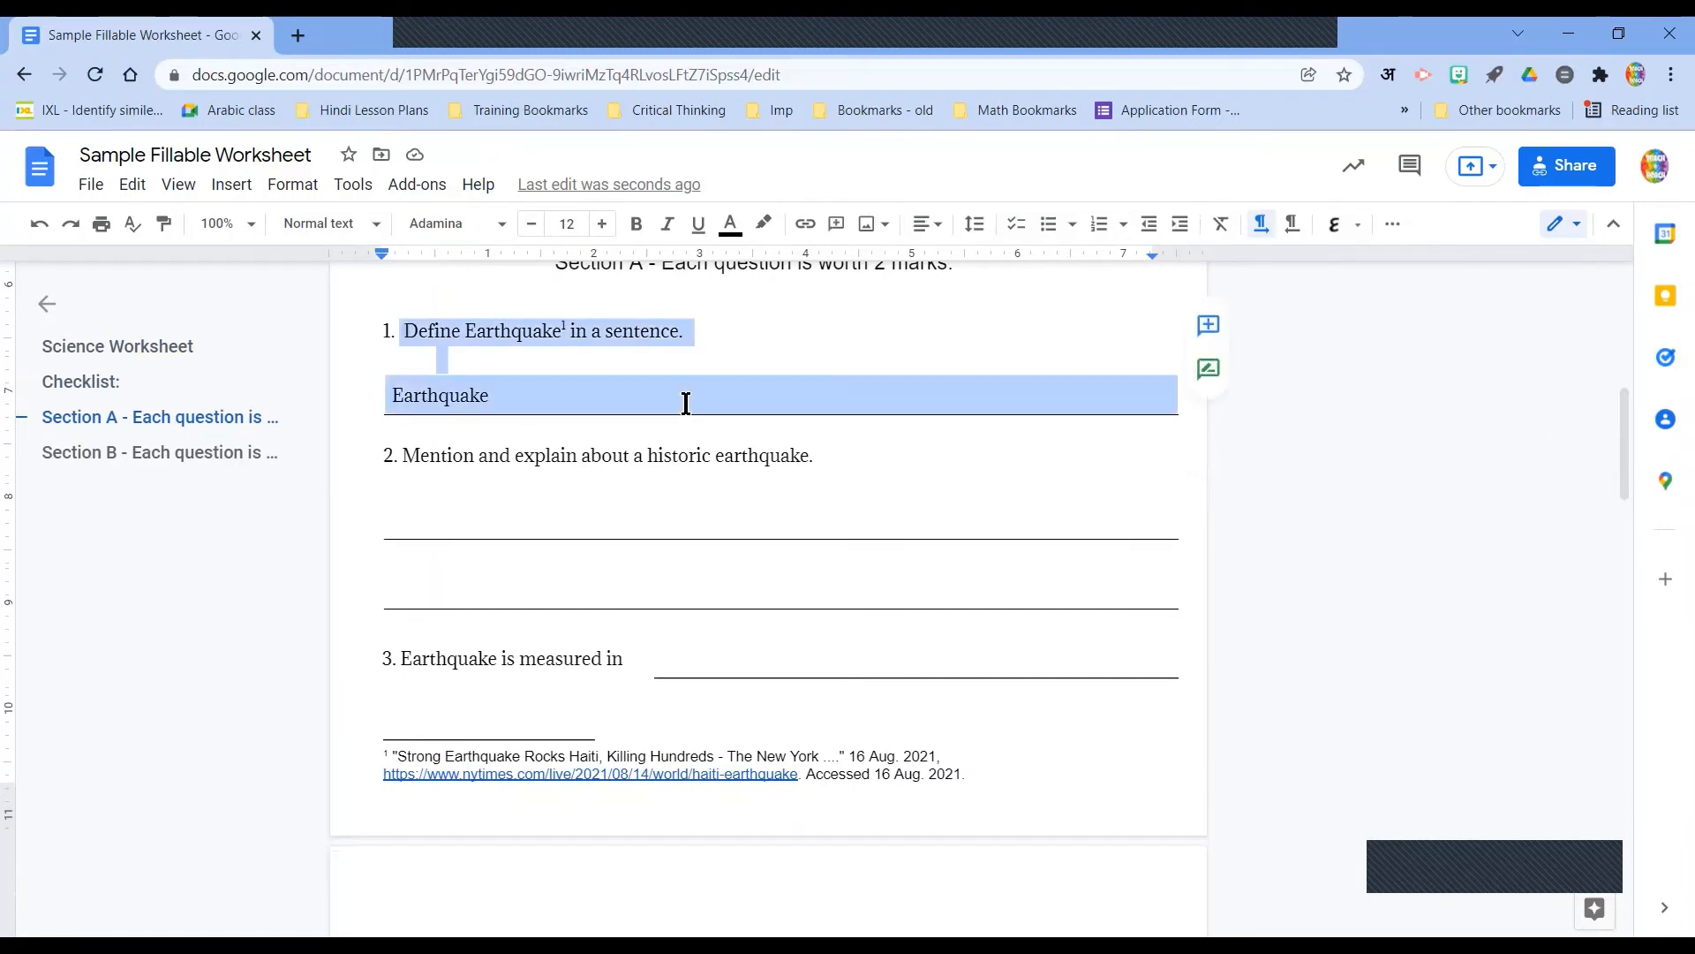
{"action": "left_click", "coordinate": [686, 402]}
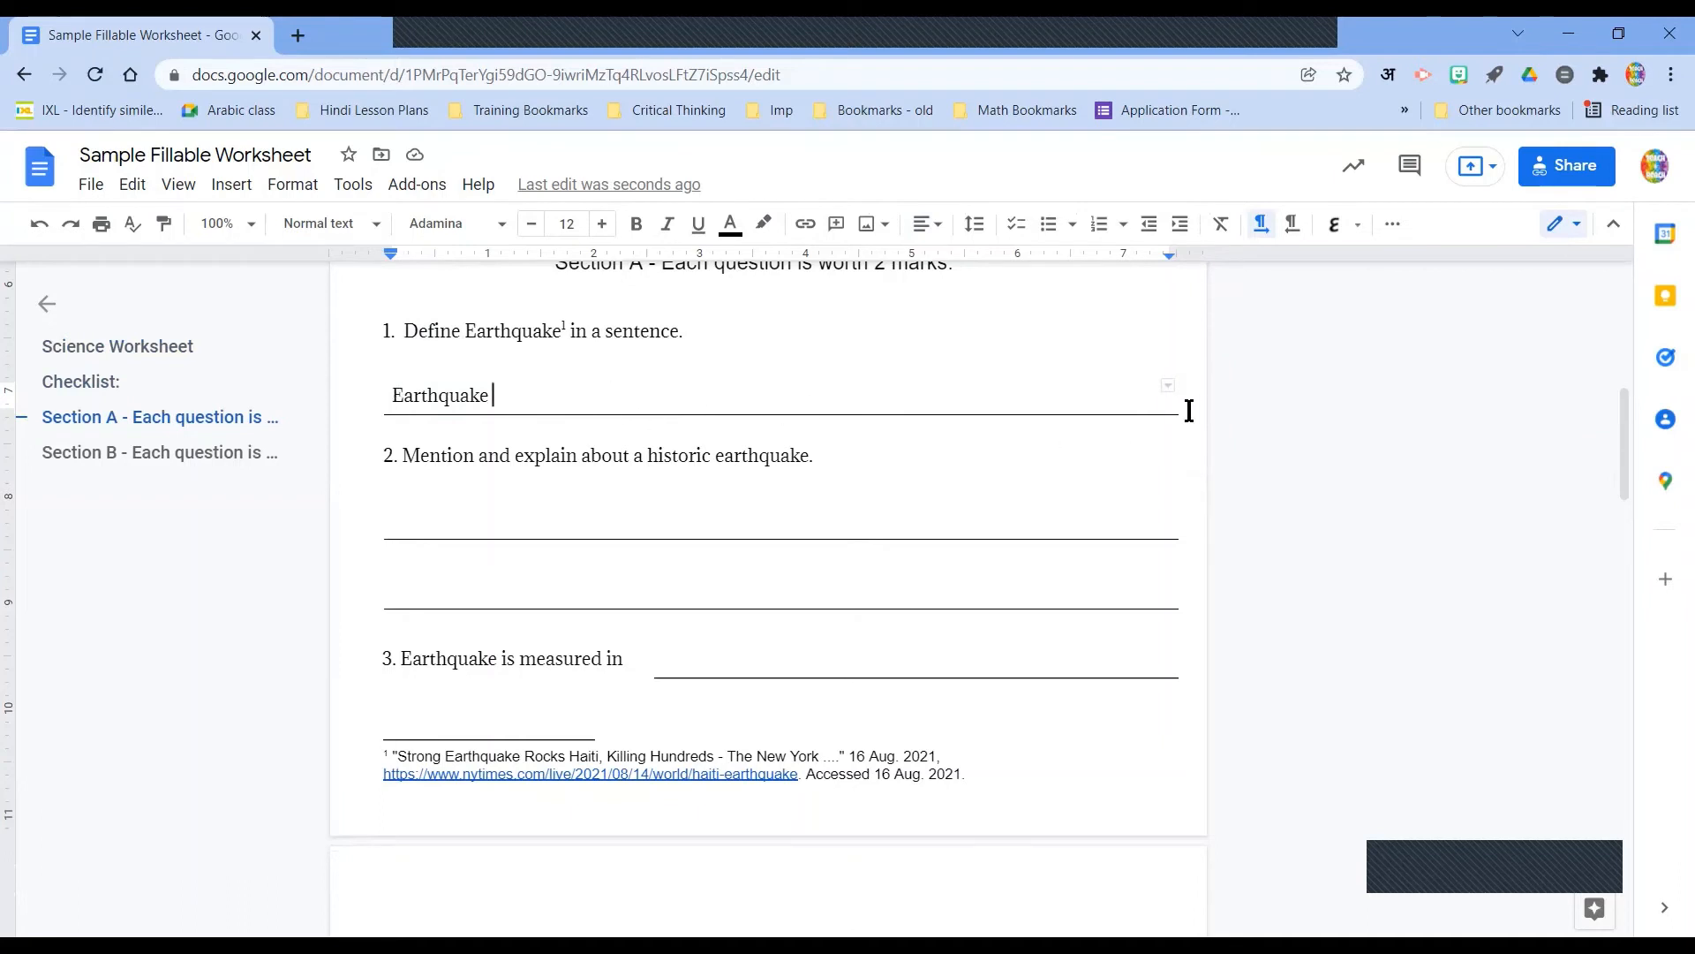
{"action": "key", "text": "Return"}
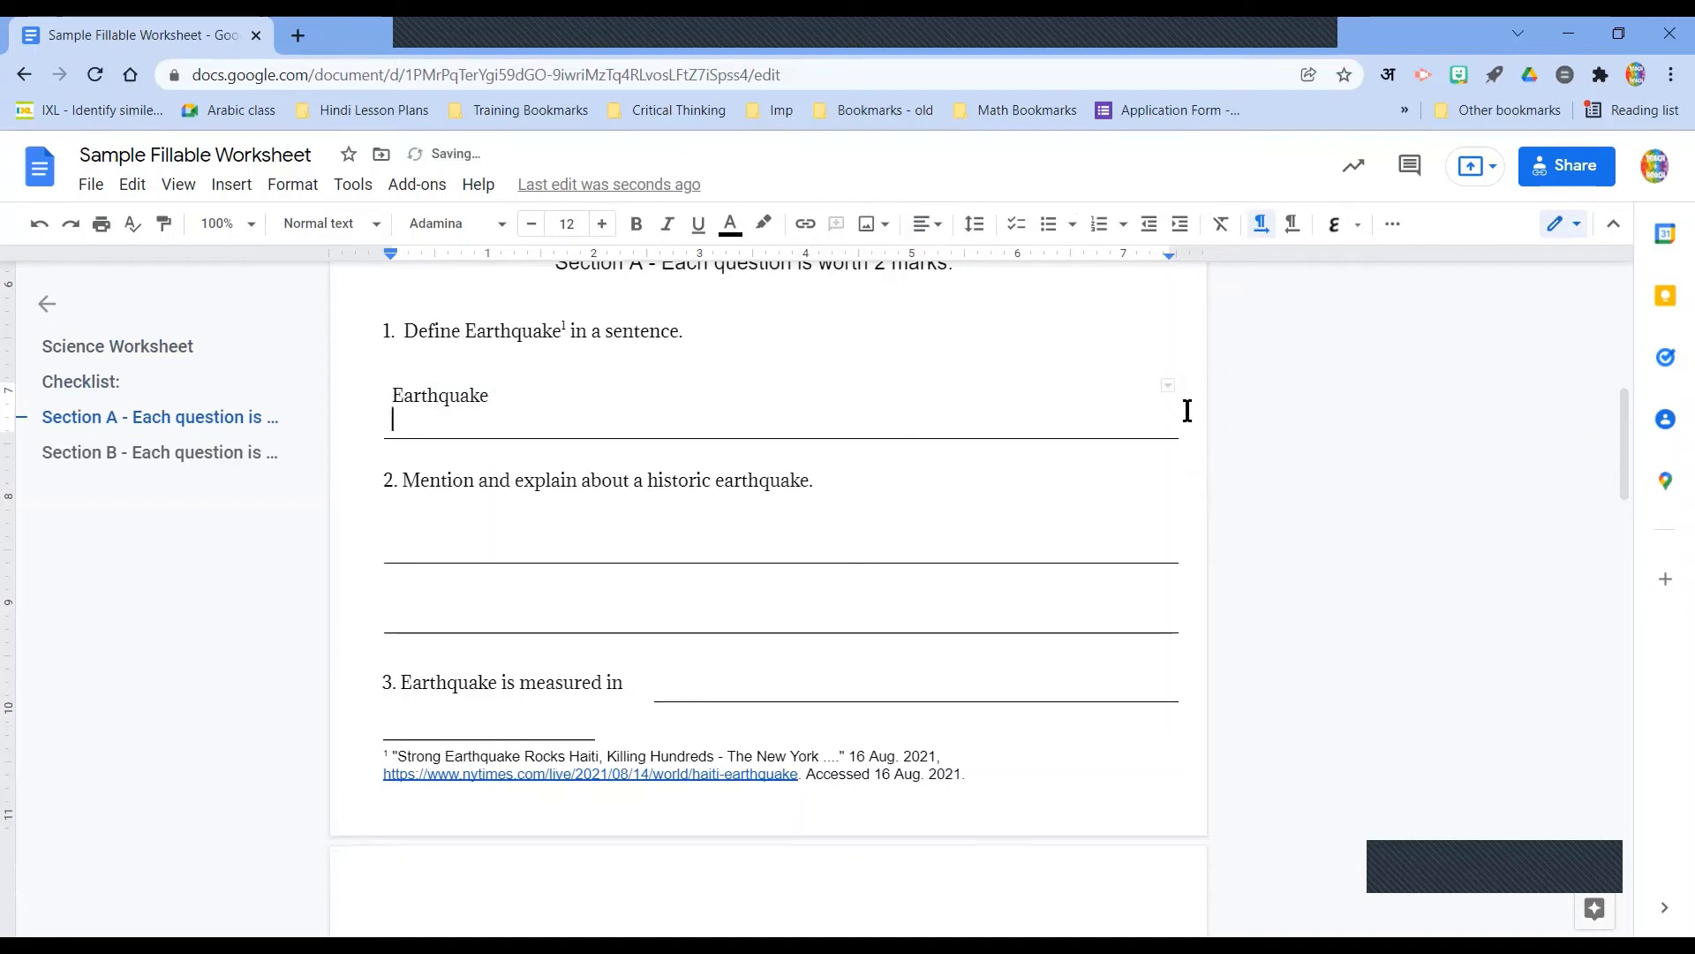
{"action": "key", "text": "BackSpace"}
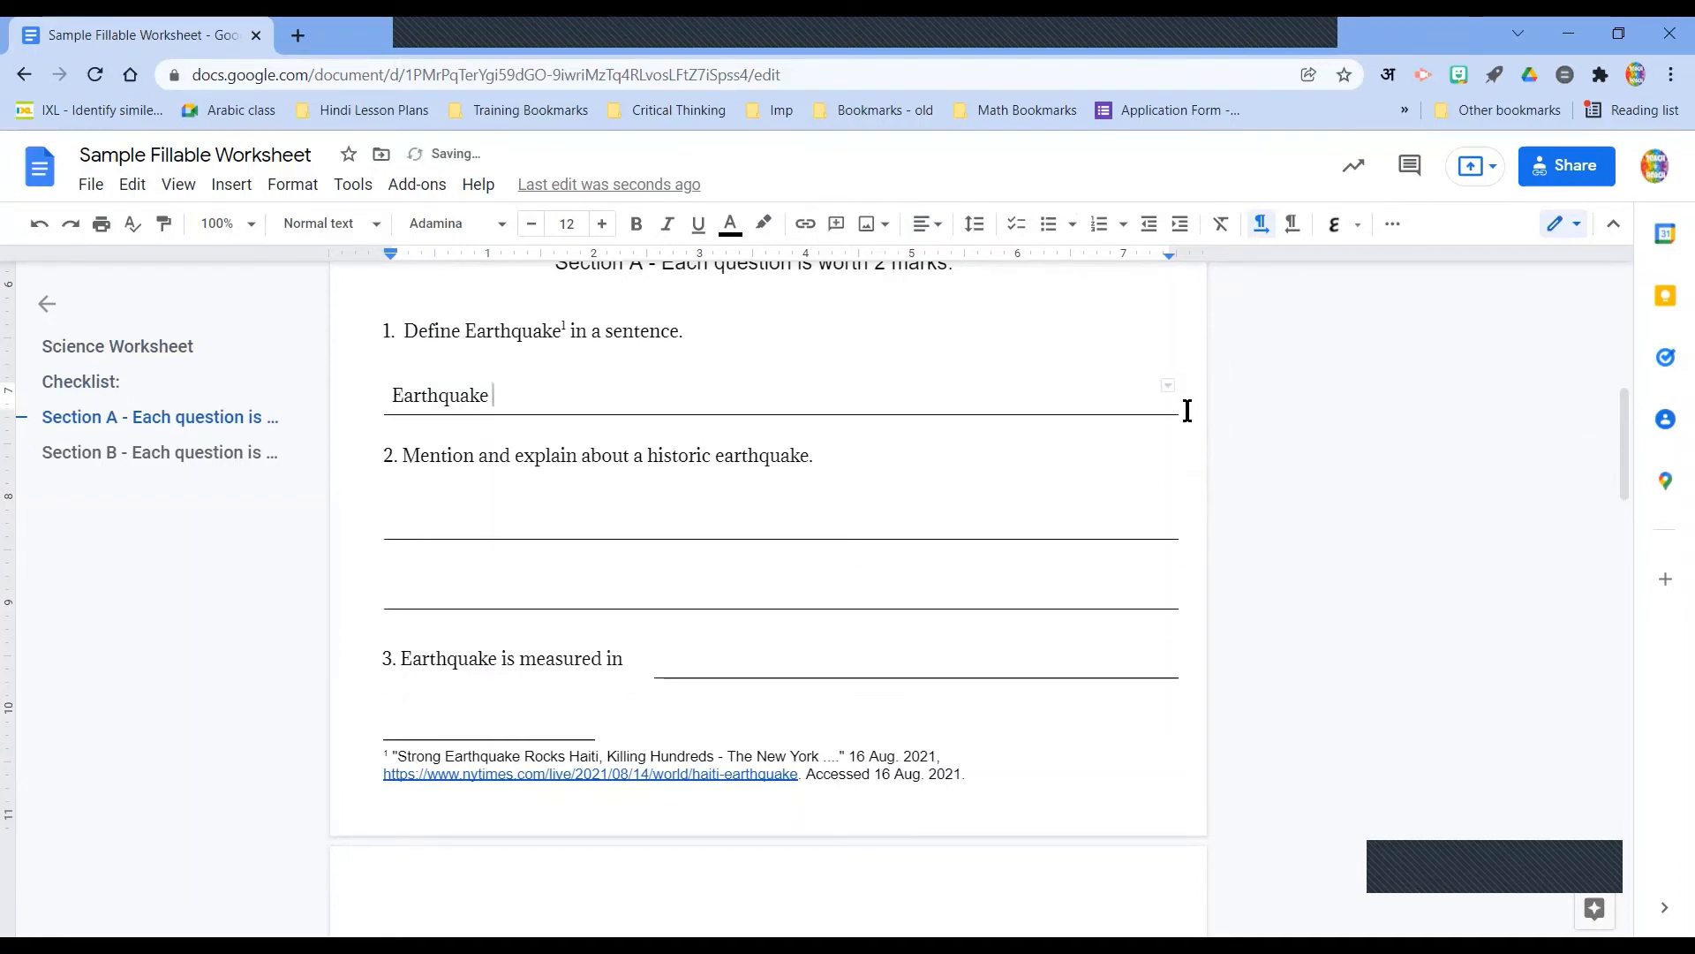
- Add a blank line above question 2 and insert a 1 x 1 table there
{"action": "left_click", "coordinate": [386, 456]}
{"action": "key", "text": "Return"}
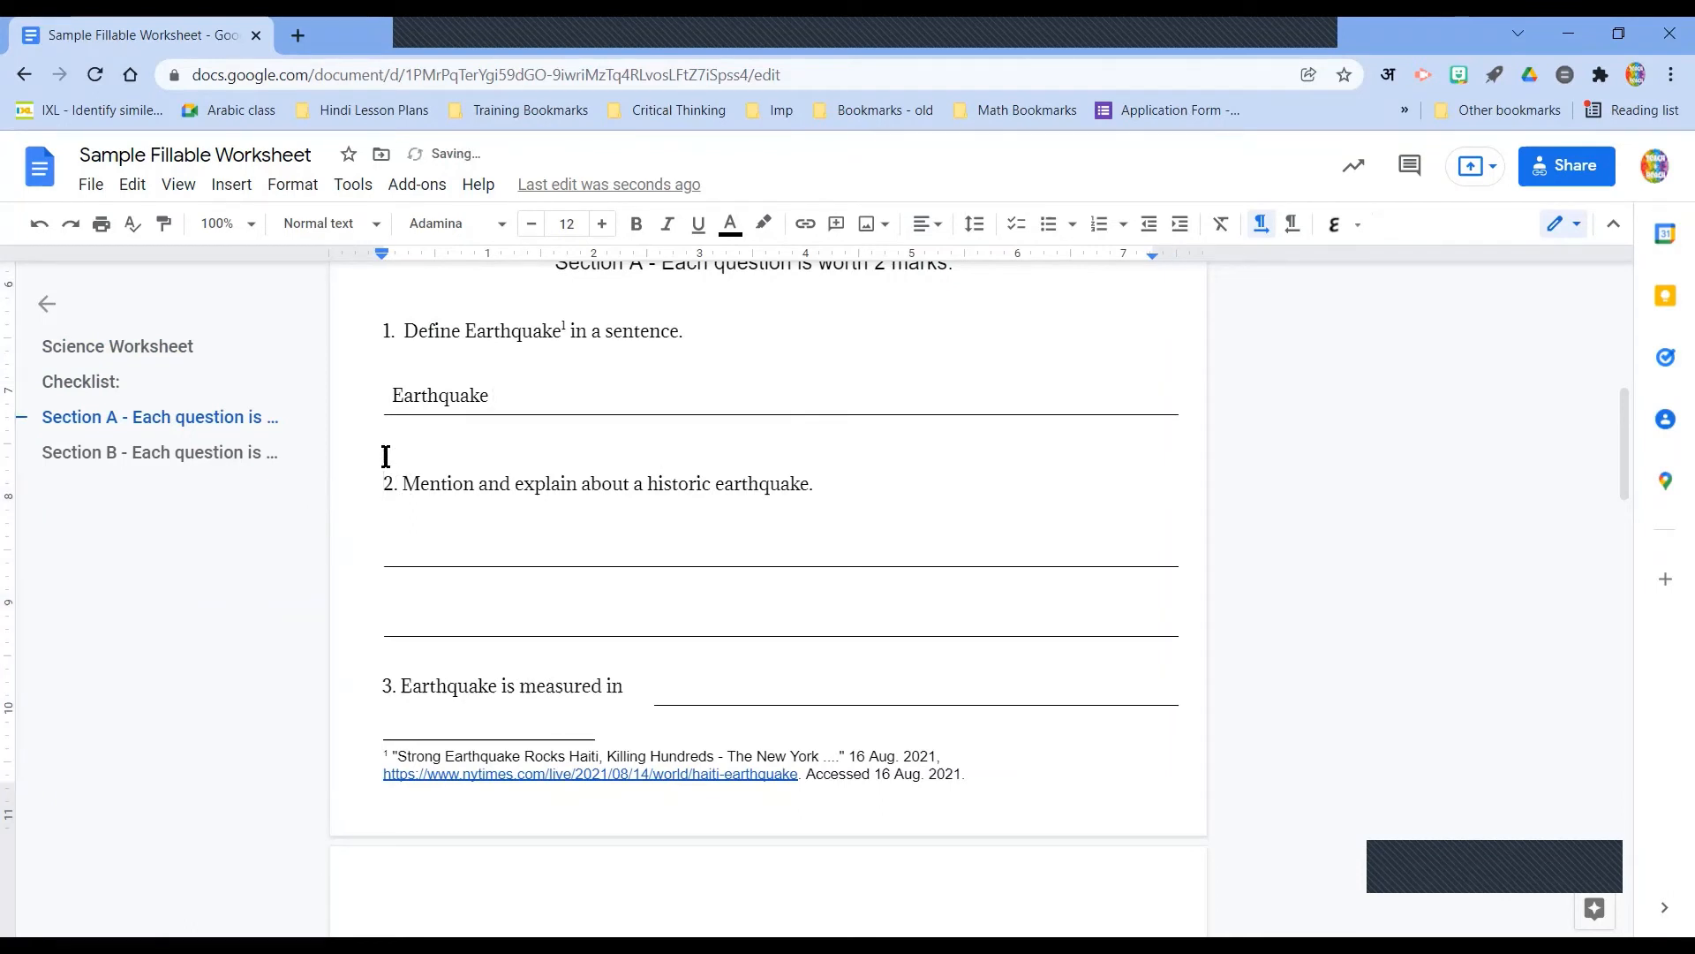
{"action": "left_click", "coordinate": [232, 186]}
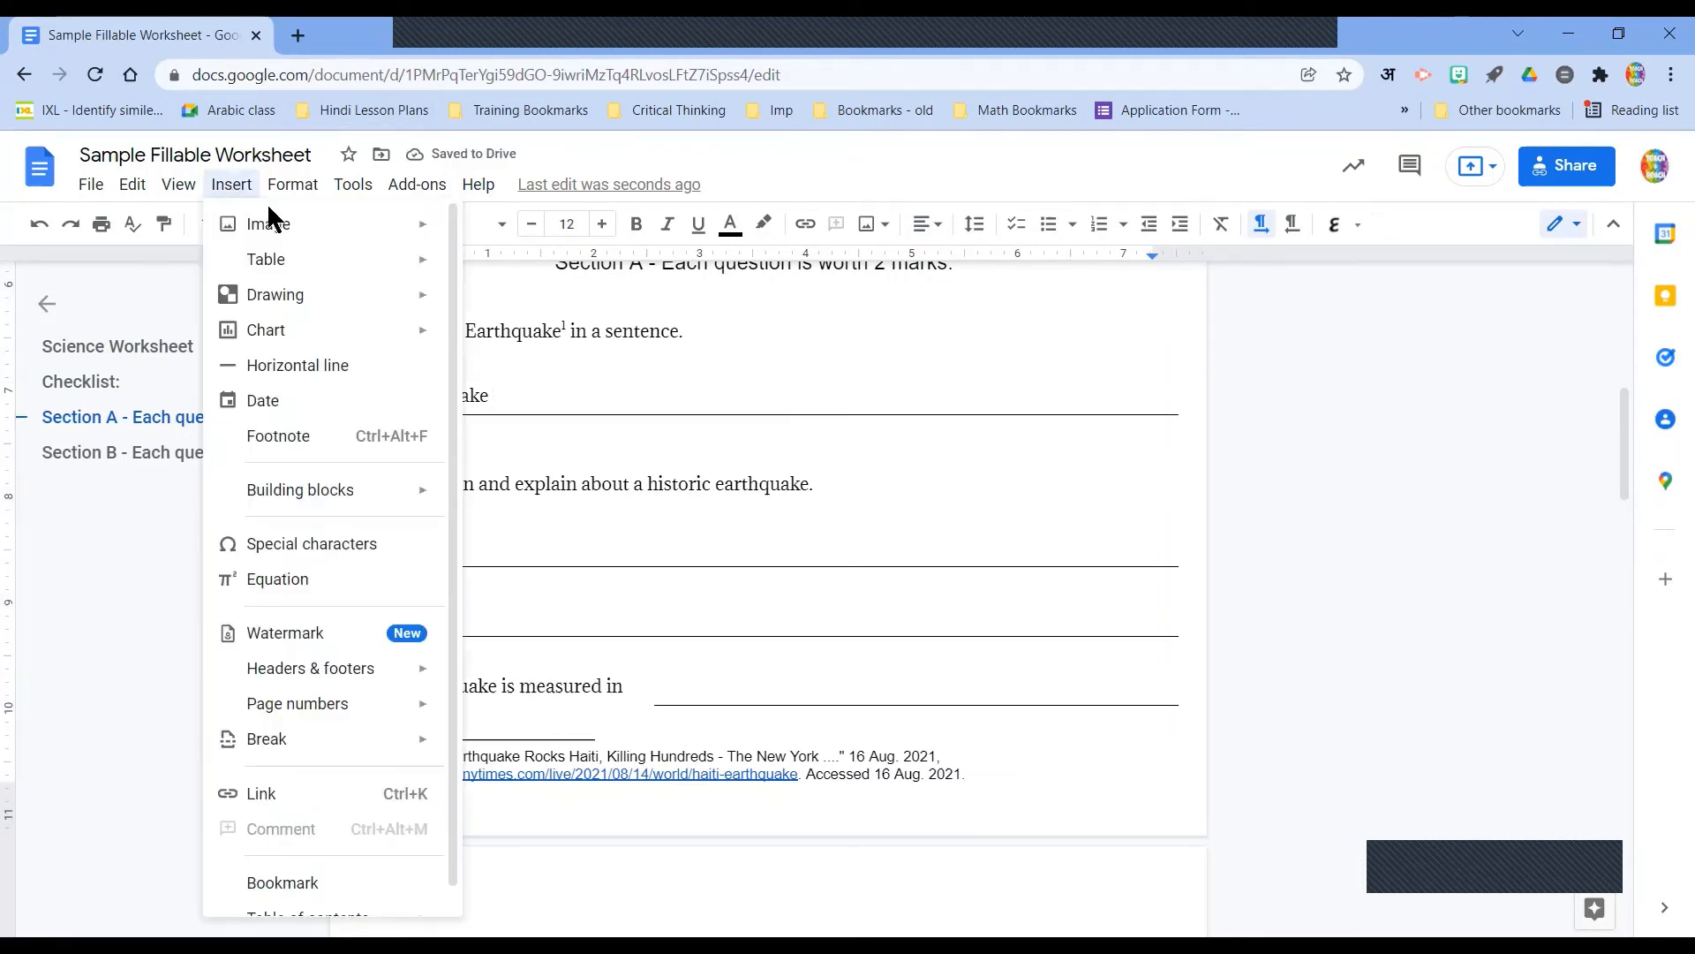
{"action": "left_click", "coordinate": [293, 183]}
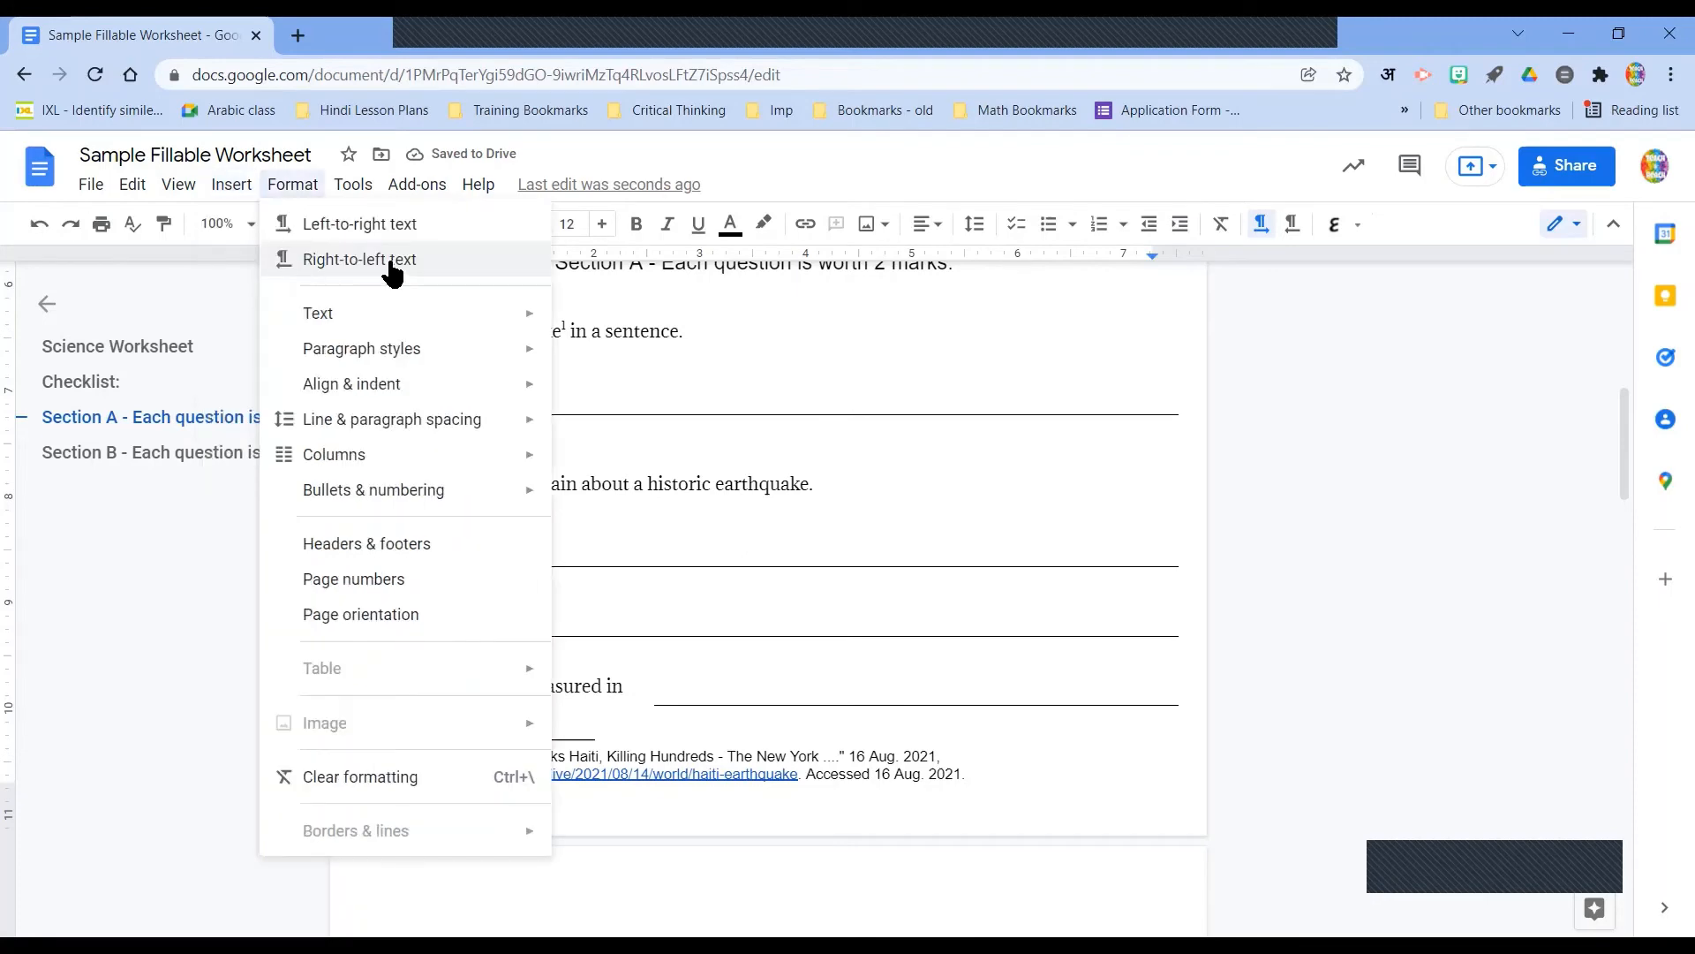
{"action": "left_click", "coordinate": [227, 189]}
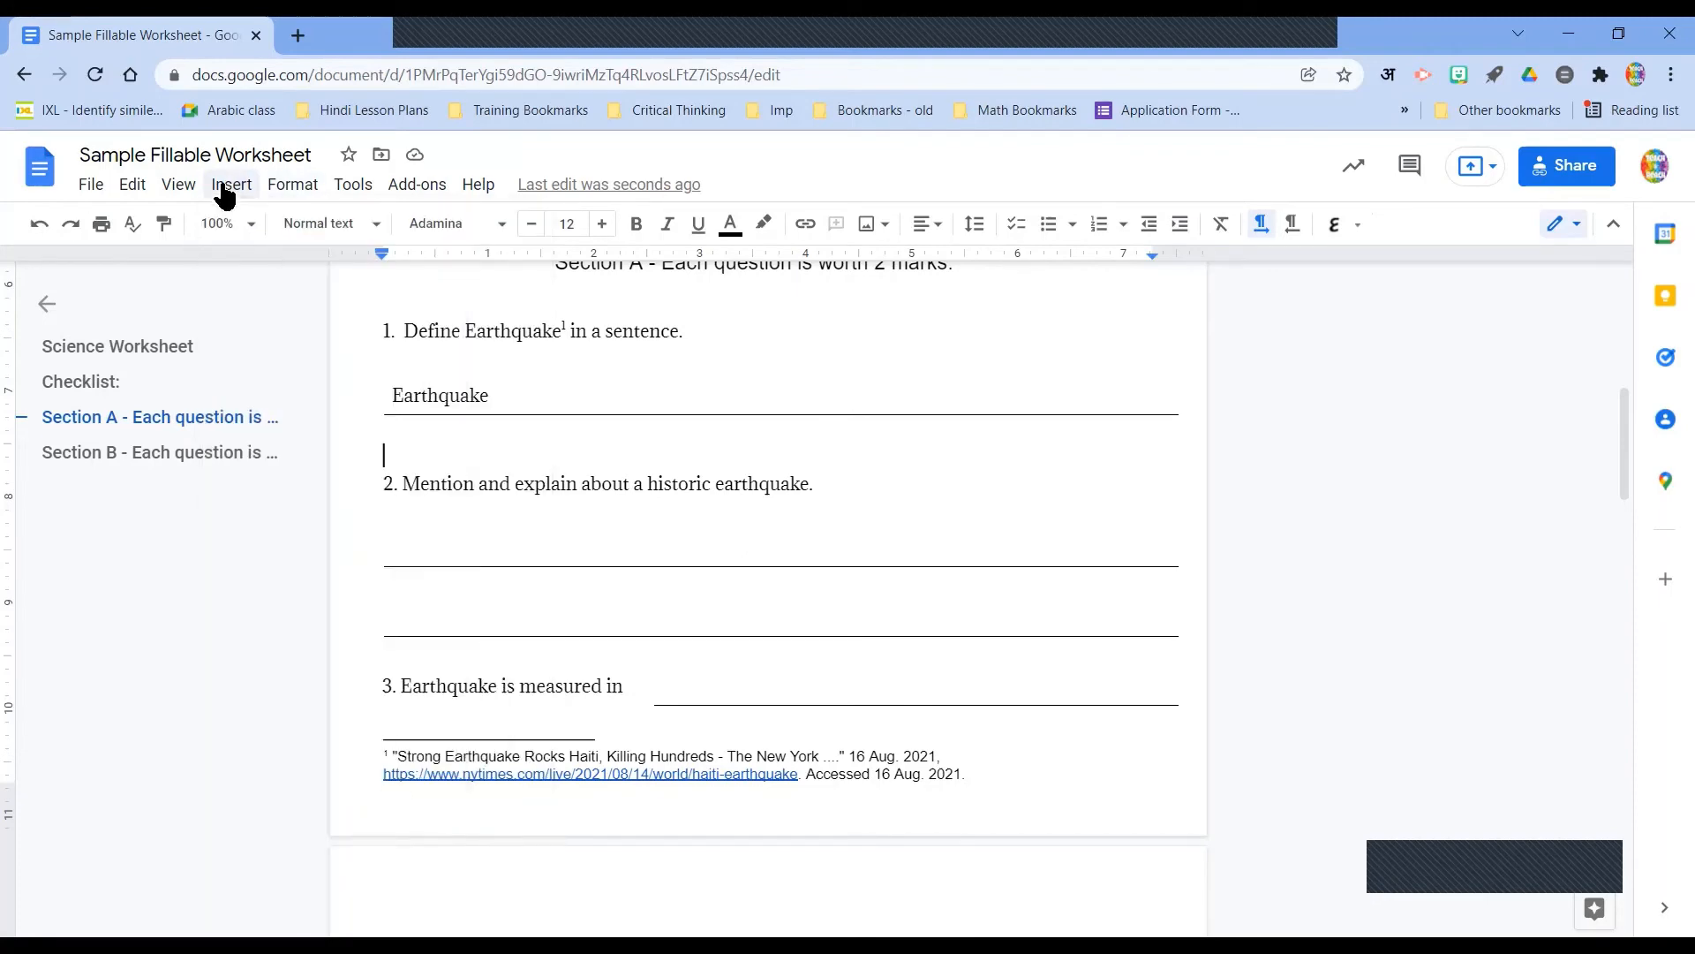
{"action": "left_click", "coordinate": [227, 188]}
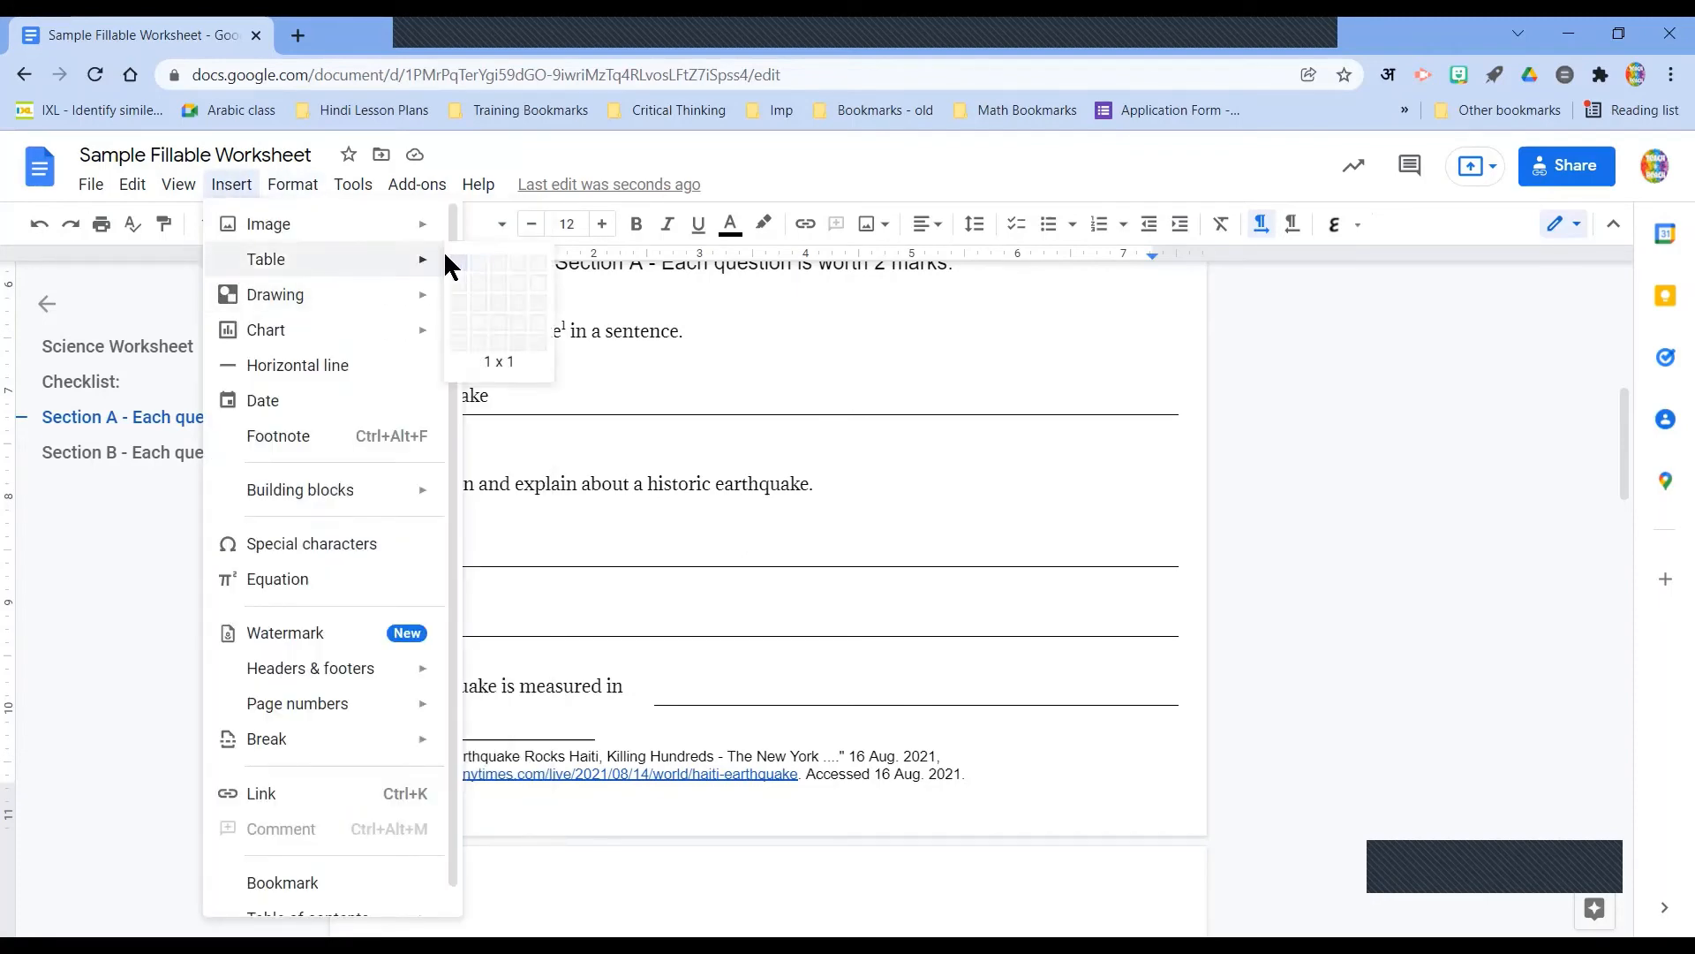
{"action": "left_click", "coordinate": [456, 262]}
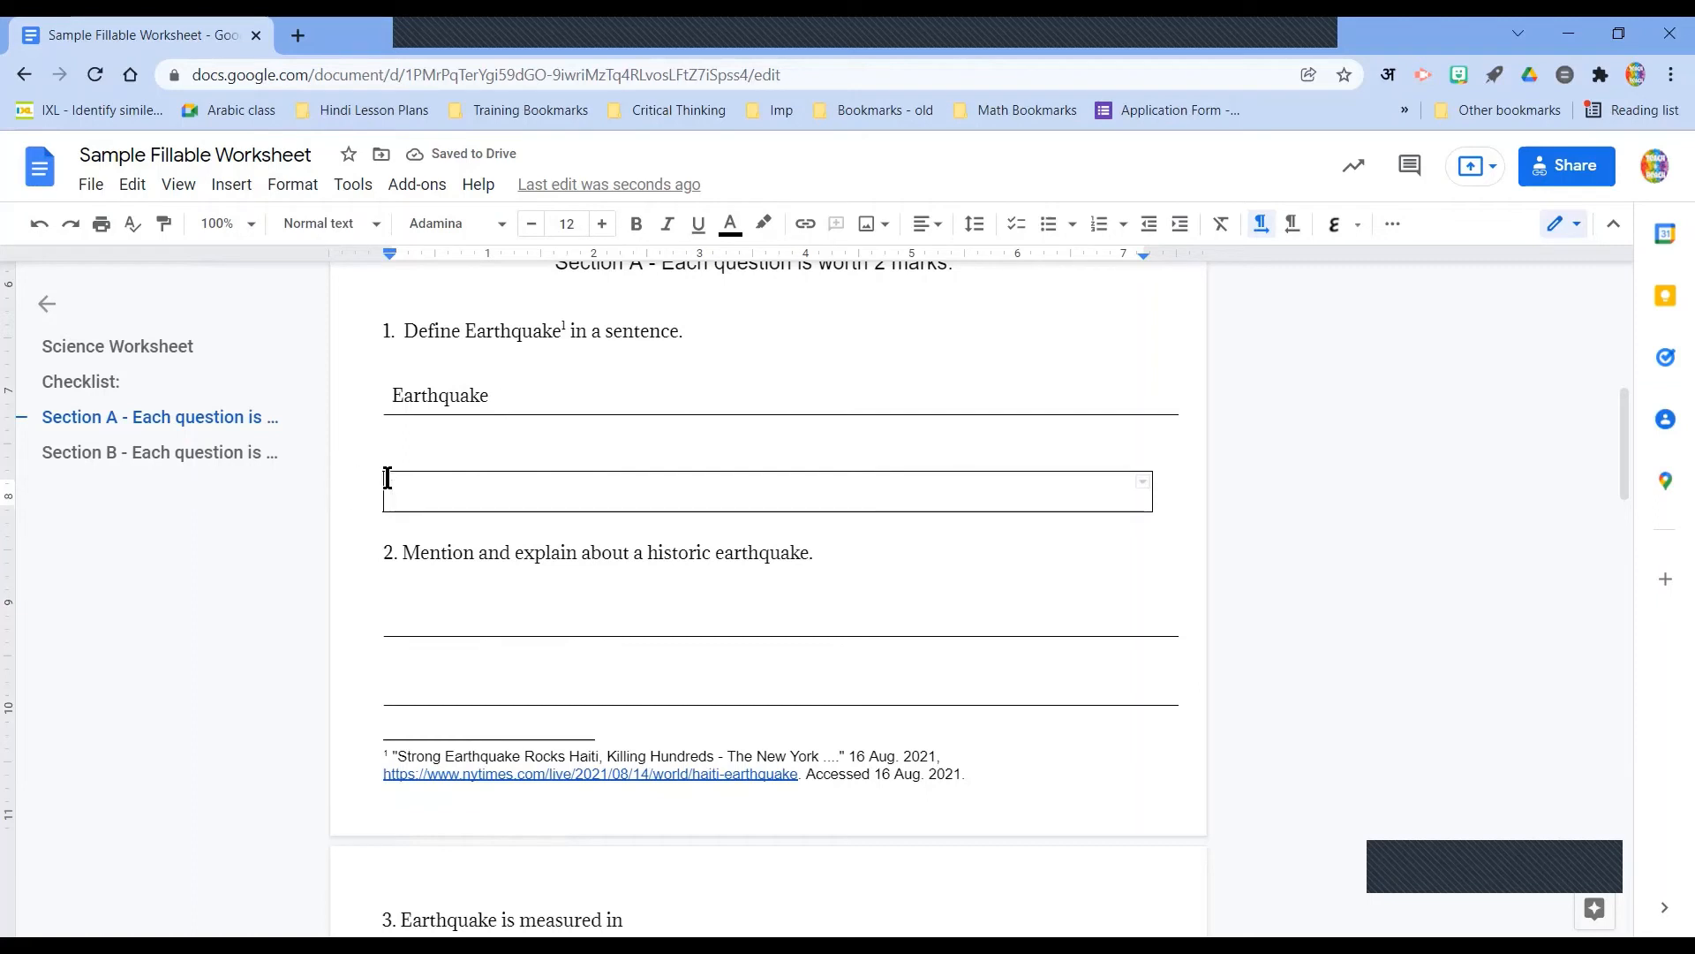
- Set all borders of the new 1 x 1 table above question 2 to white
{"action": "left_click_drag", "start_coordinate": [907, 426], "coordinate": [1030, 494]}
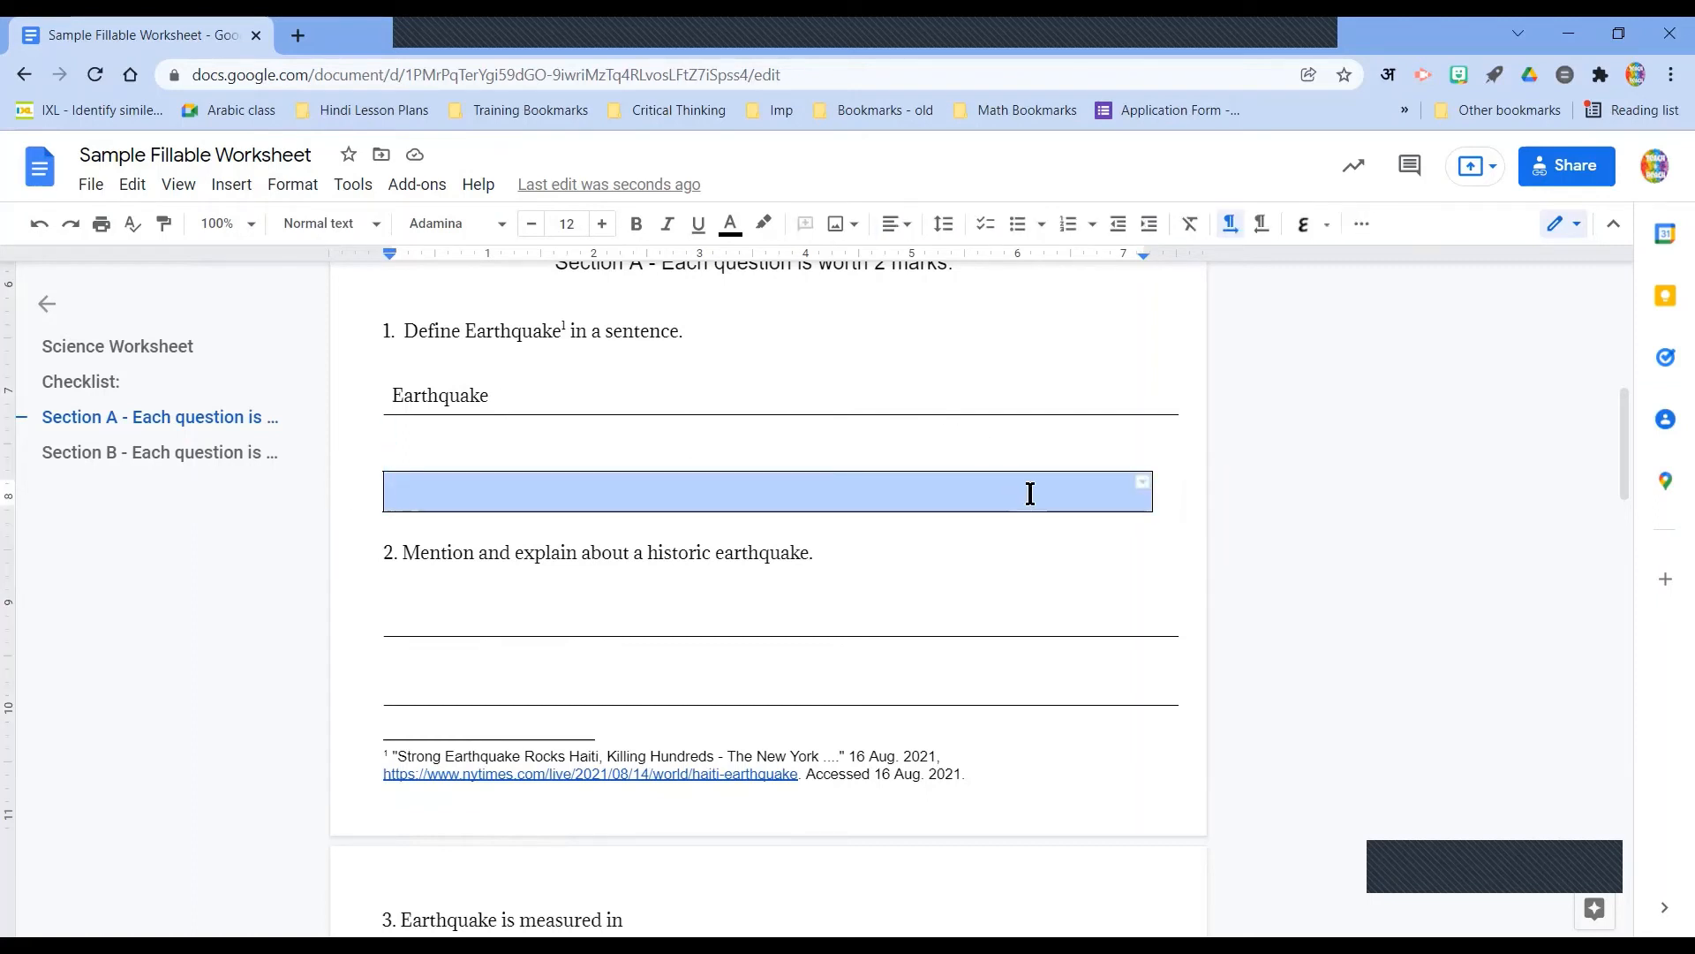
{"action": "left_click", "coordinate": [1361, 224]}
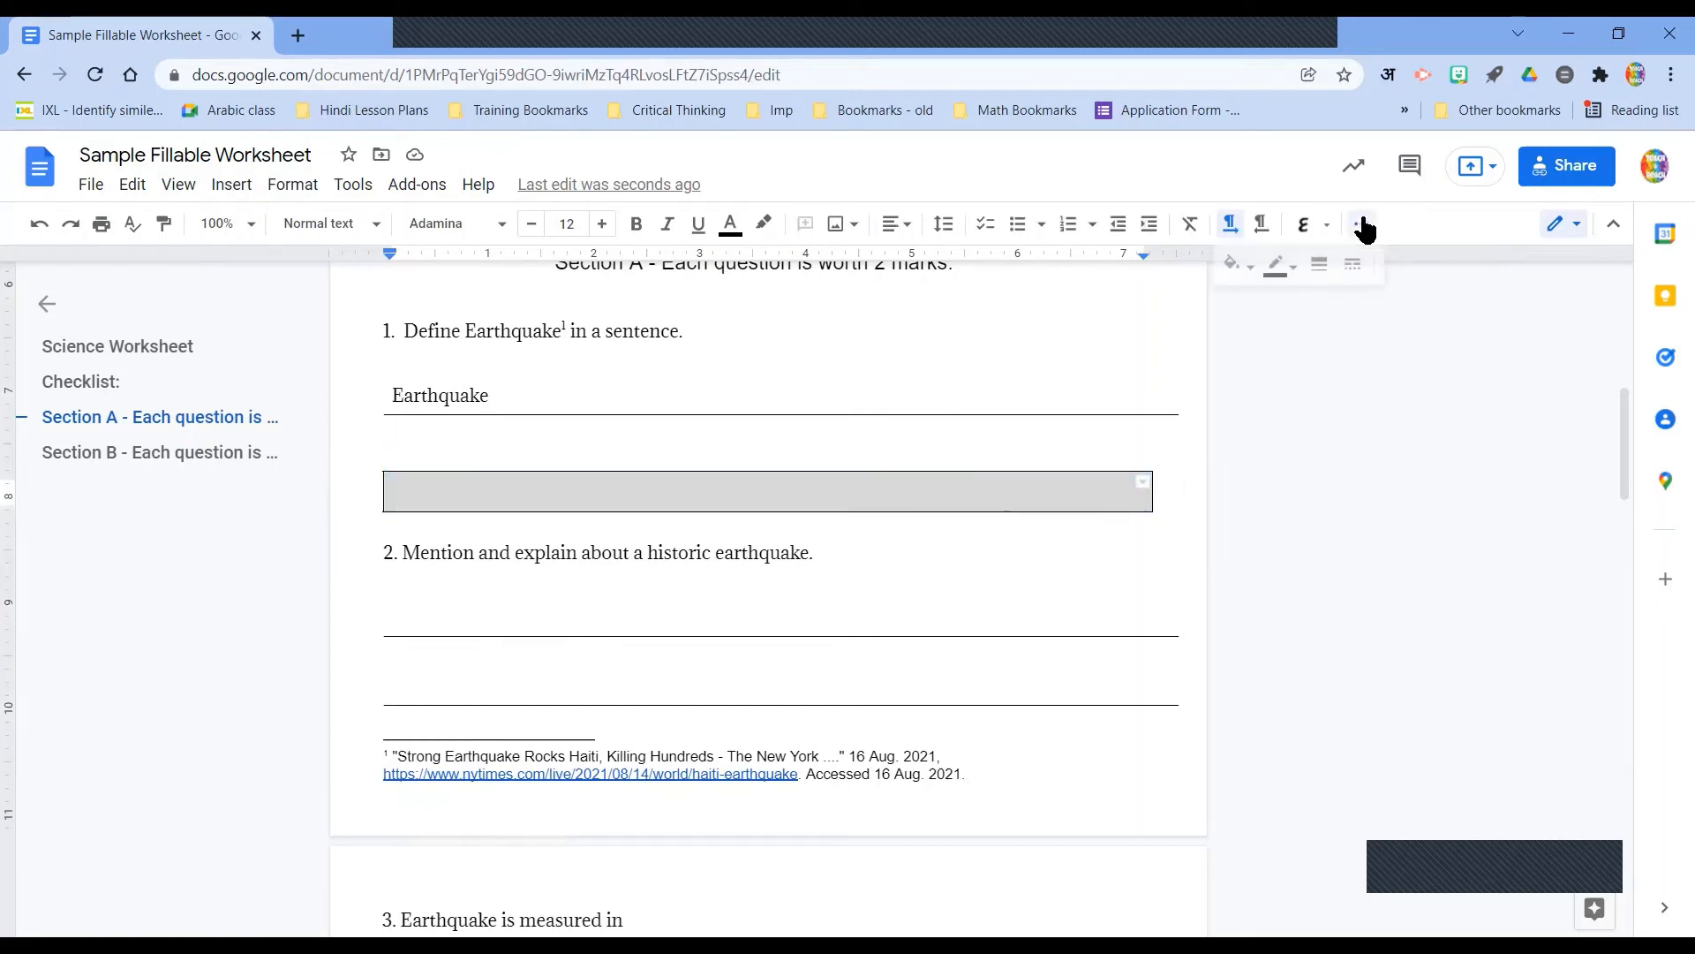
{"action": "left_click", "coordinate": [1293, 276]}
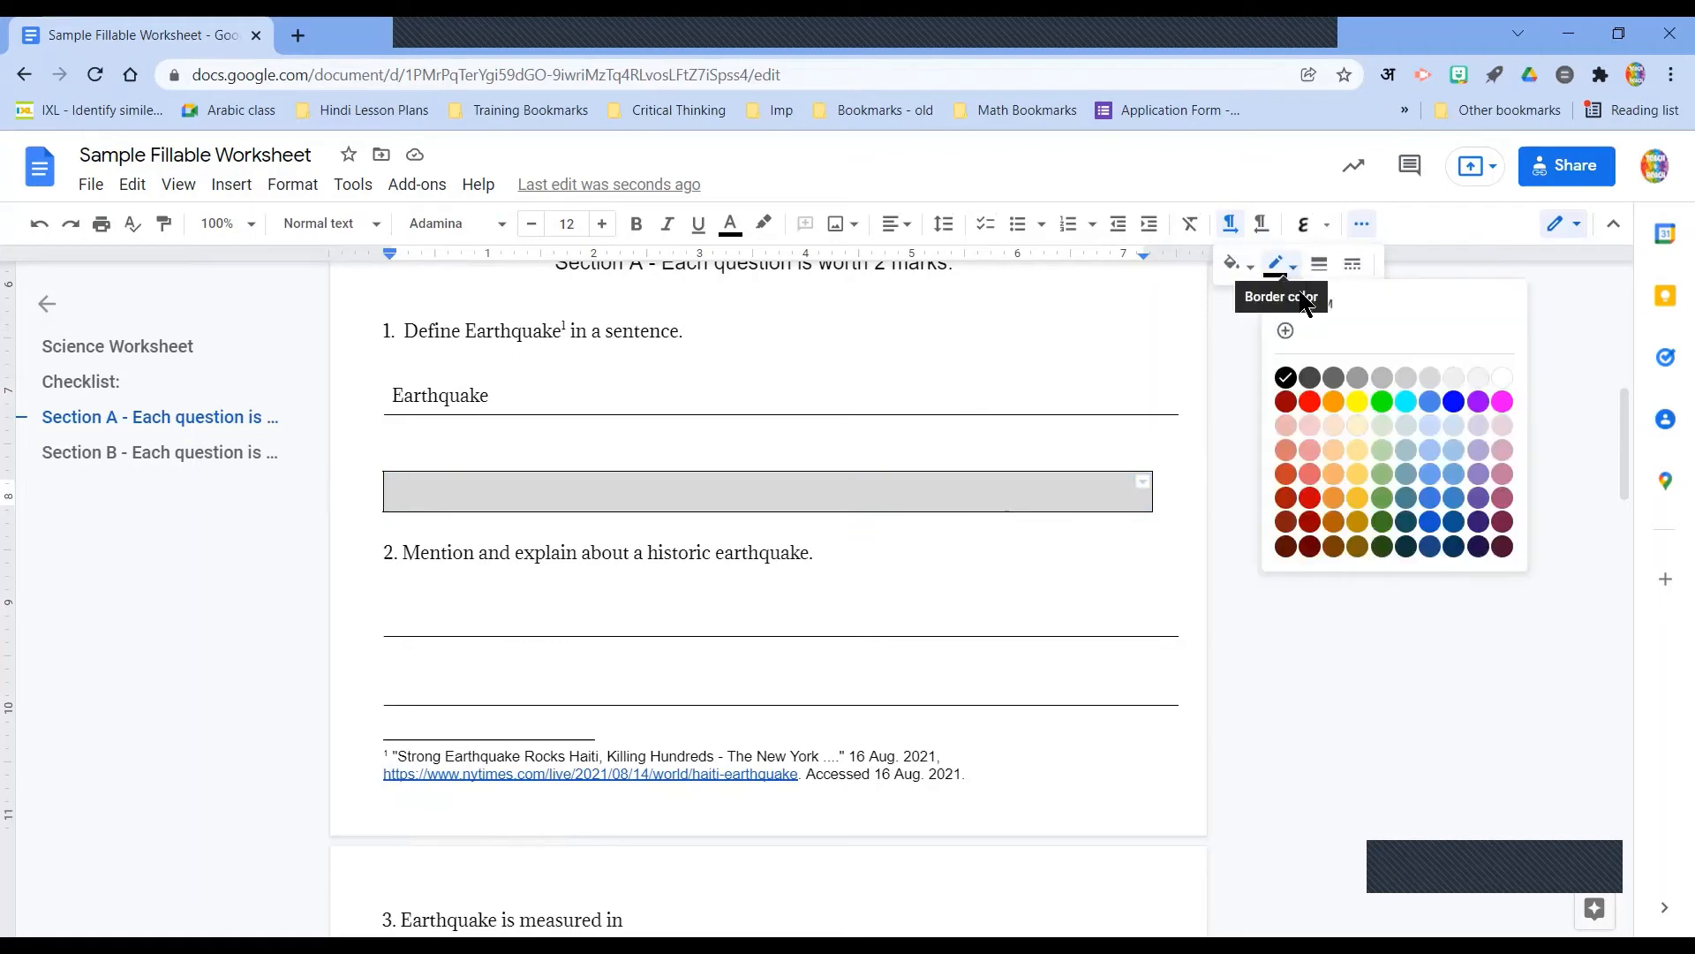
{"action": "left_click", "coordinate": [1502, 378]}
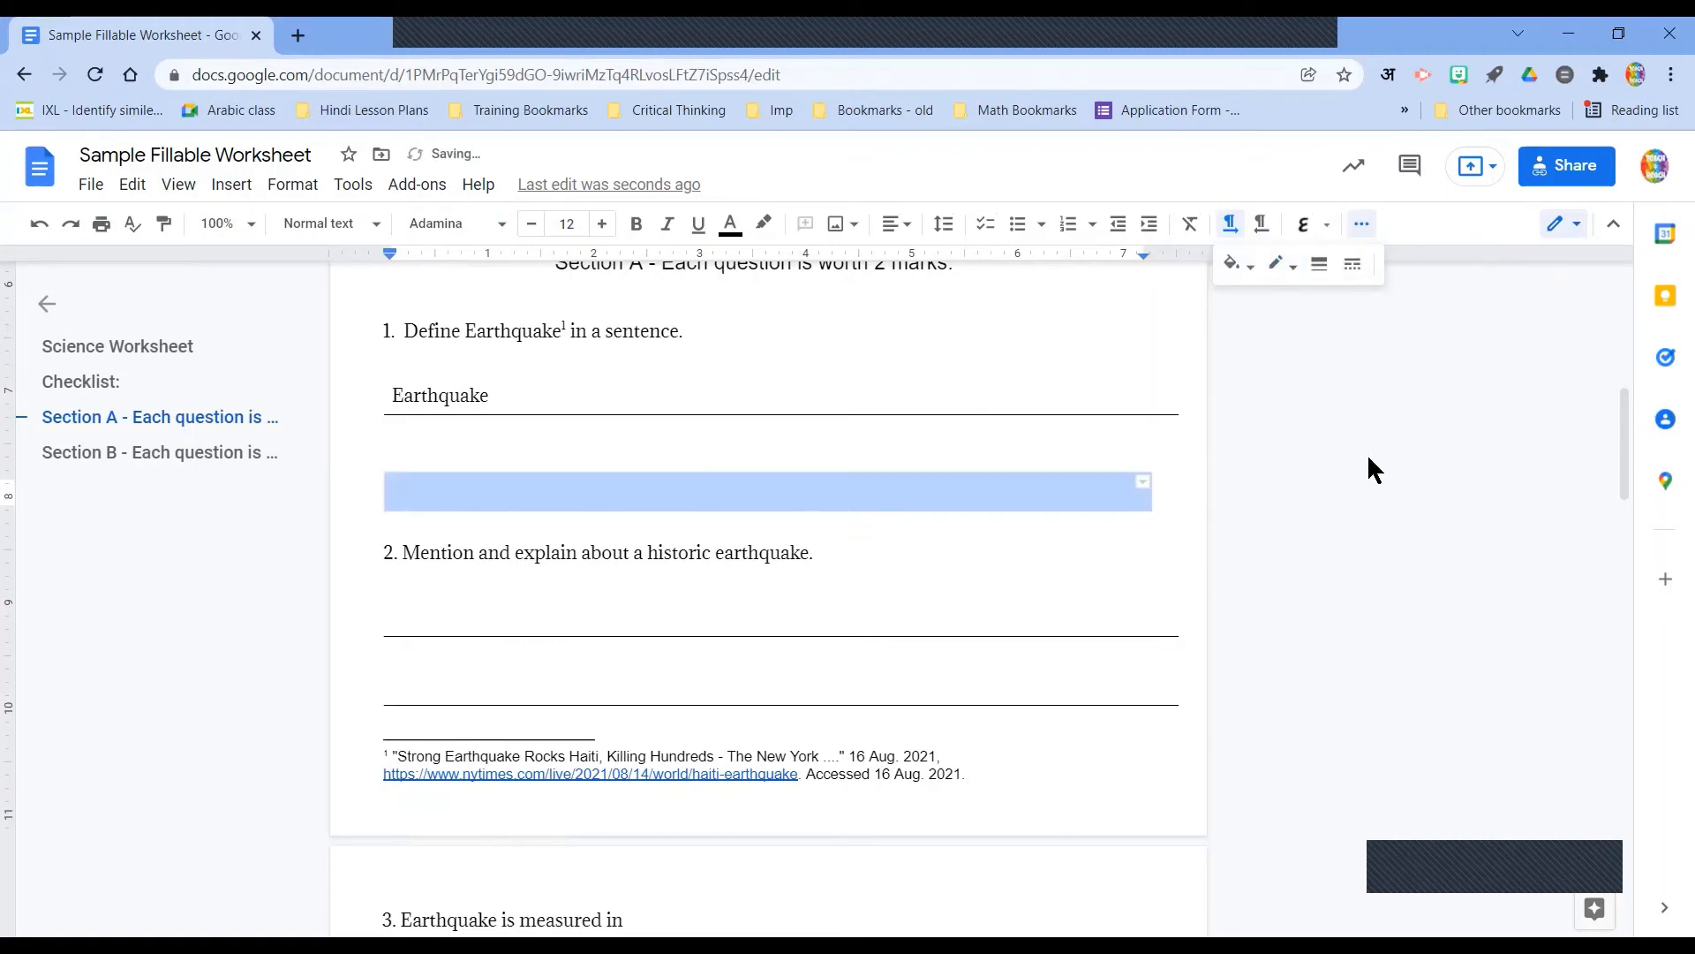
{"action": "left_click", "coordinate": [844, 489]}
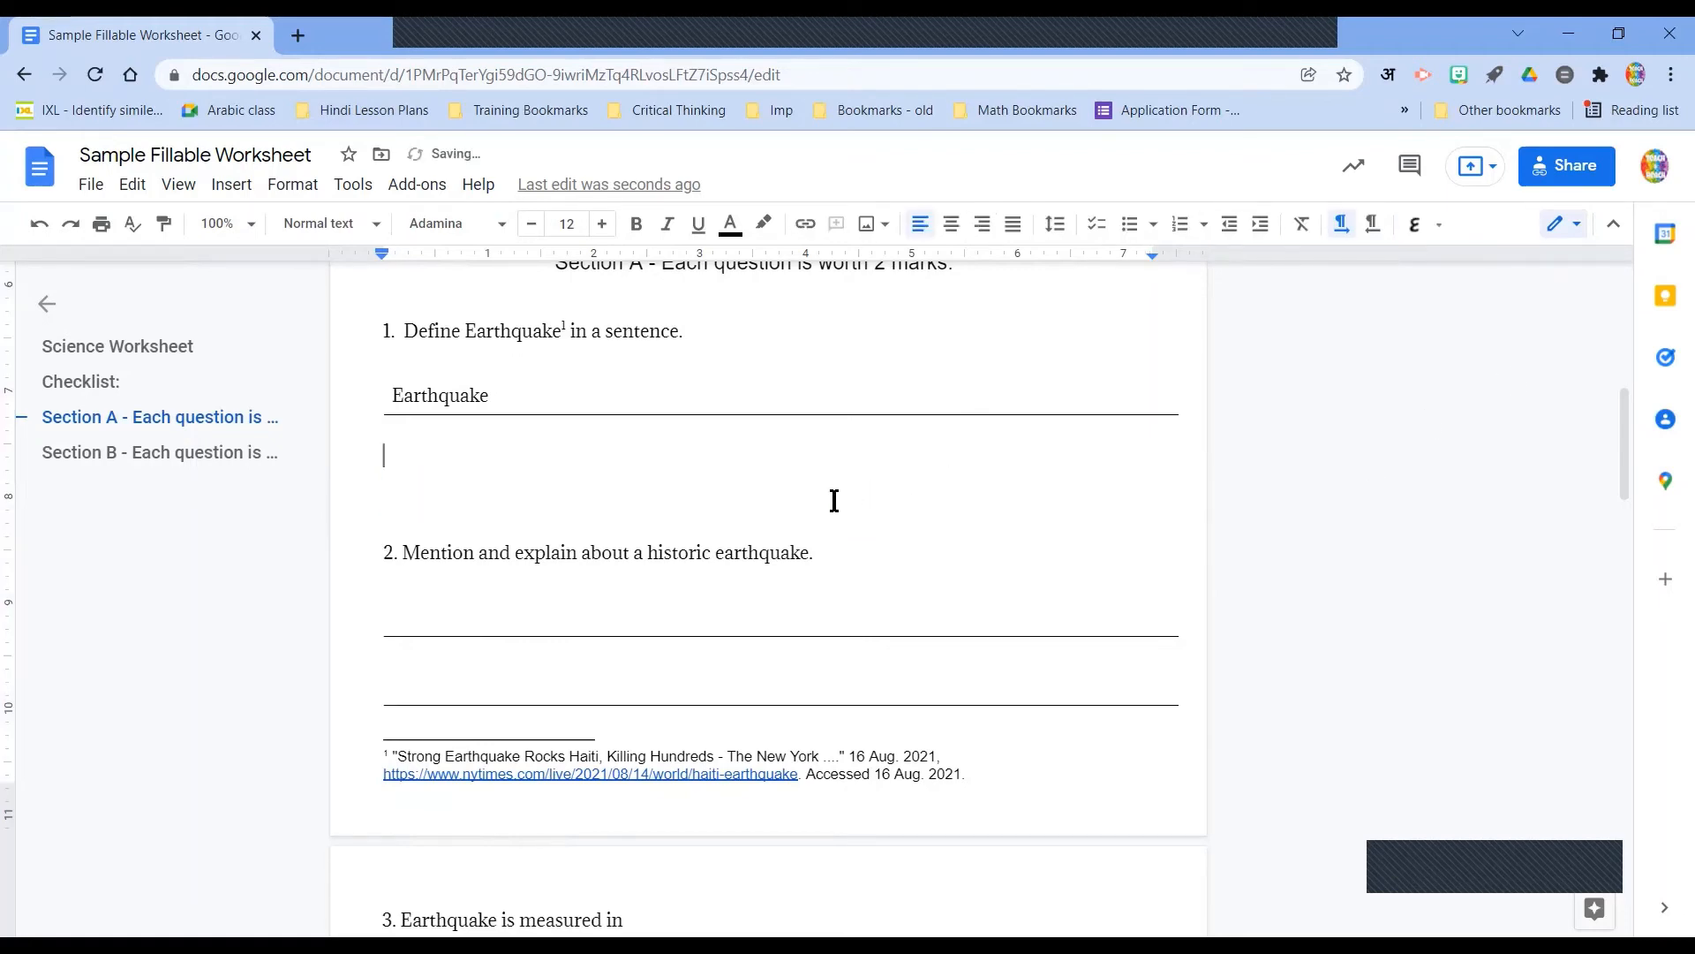
{"action": "left_click", "coordinate": [771, 497]}
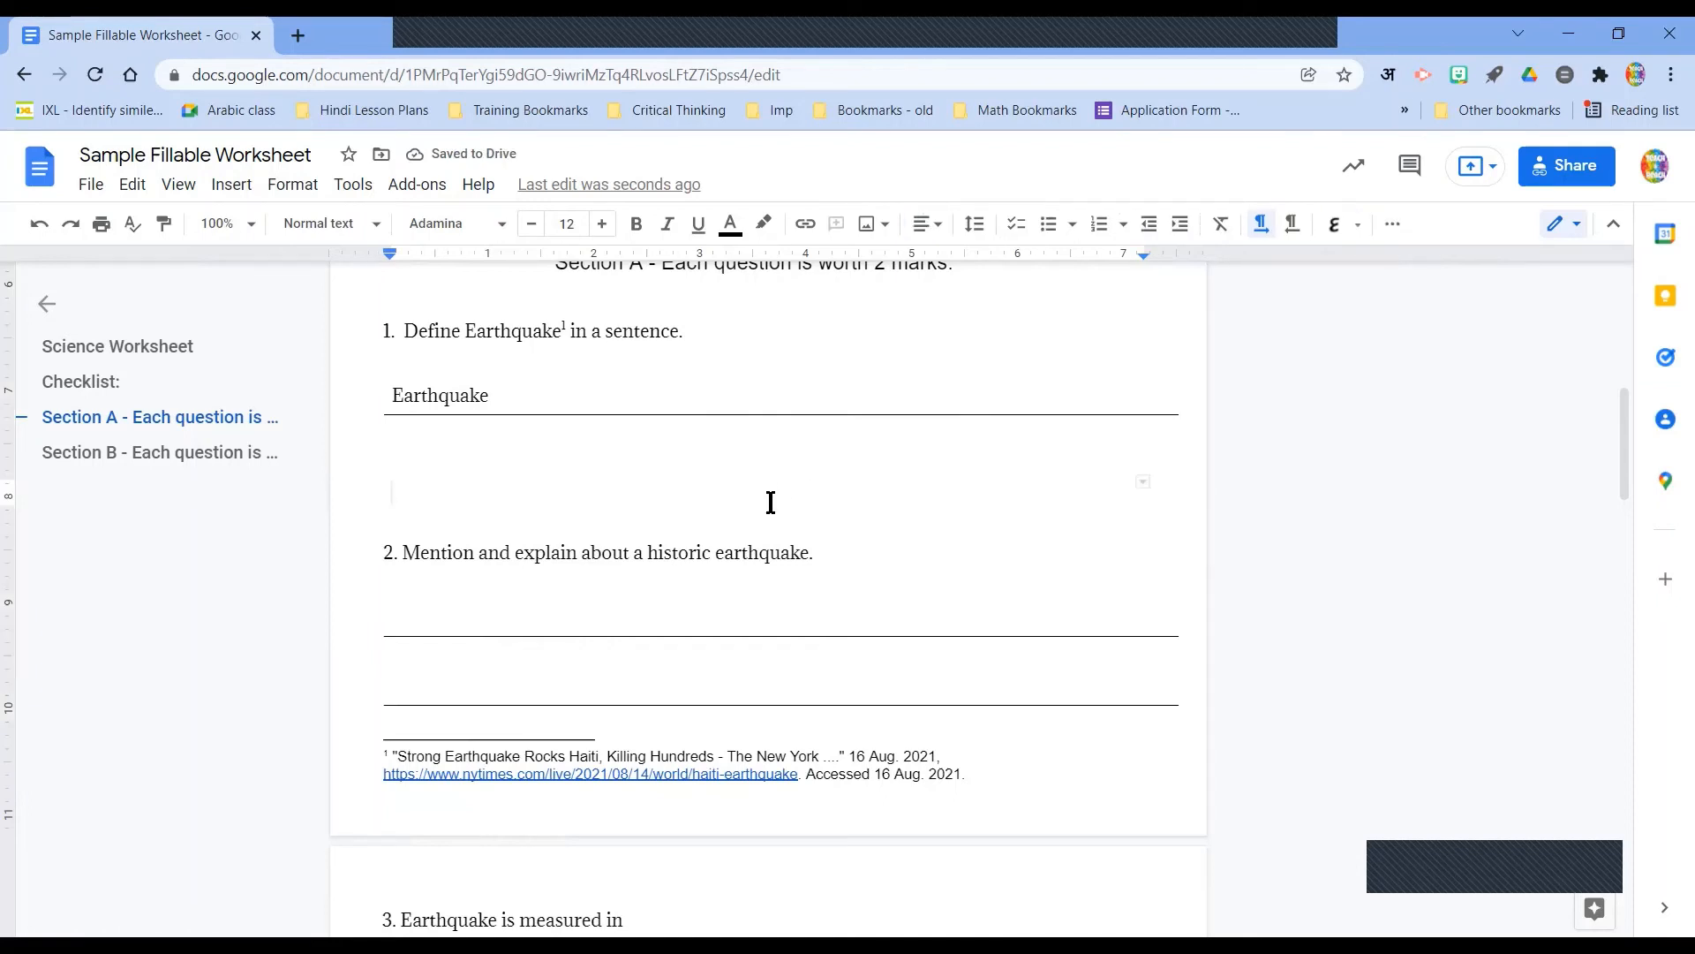
- Recolor only the top border of that table black so it forms an answer line under question 1
{"action": "left_click_drag", "start_coordinate": [649, 470], "coordinate": [651, 472]}
{"action": "left_click", "coordinate": [651, 472]}
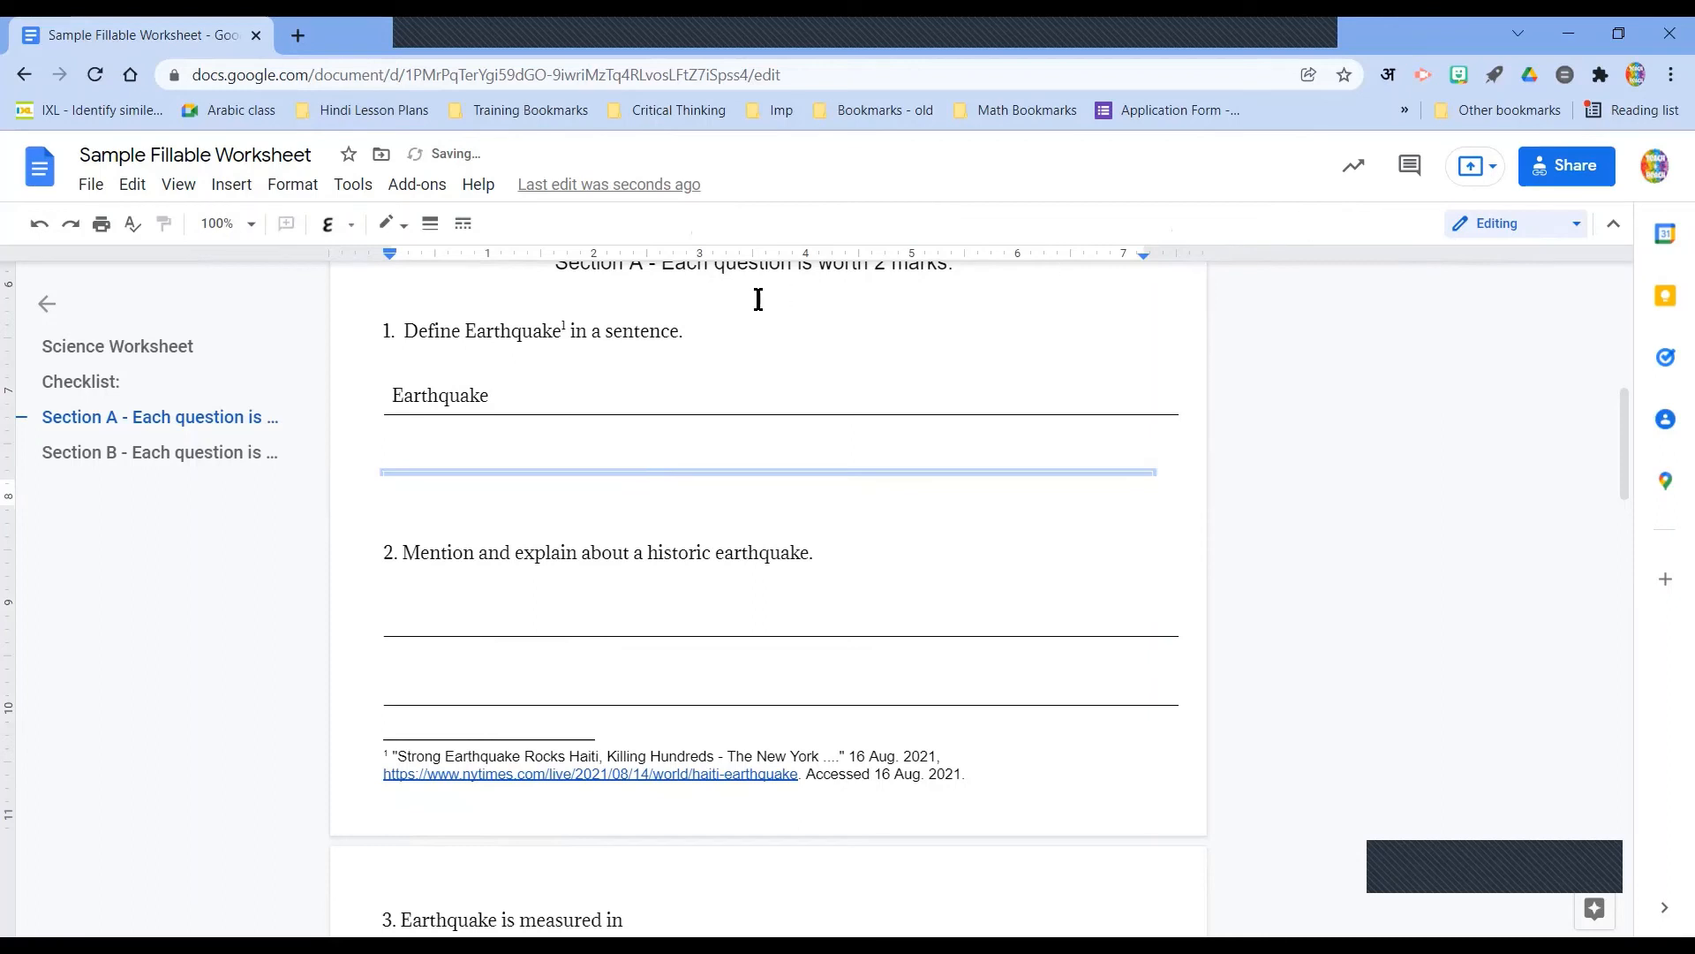
{"action": "left_click", "coordinate": [388, 223]}
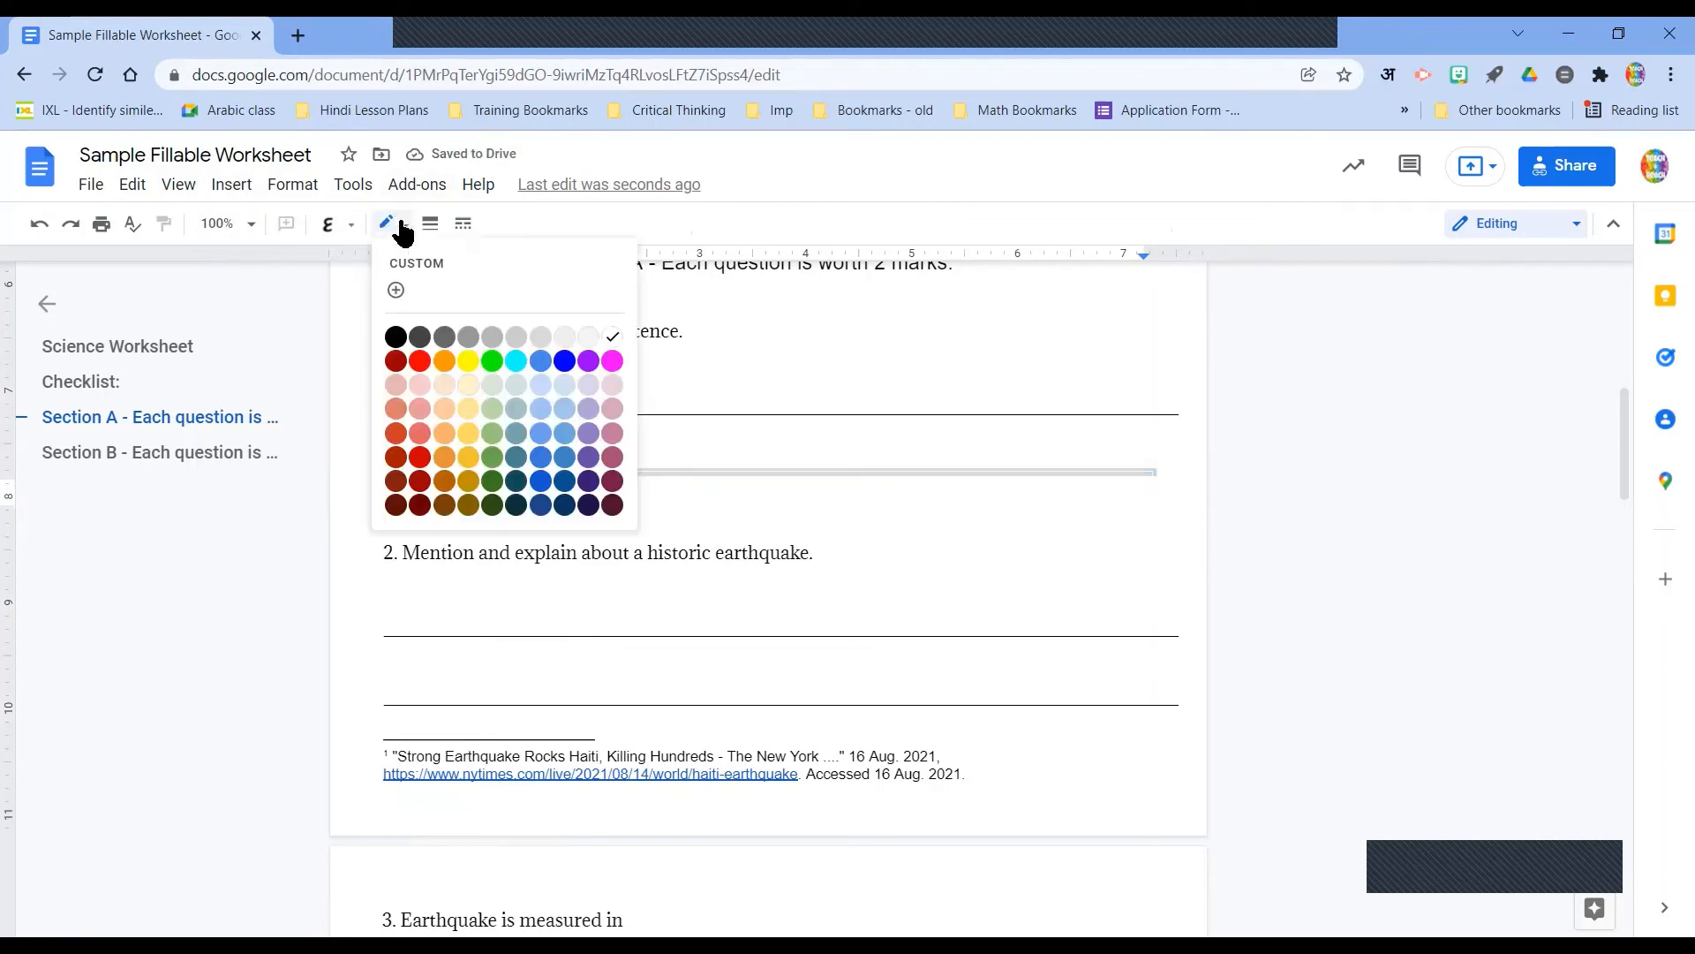
{"action": "left_click", "coordinate": [391, 339]}
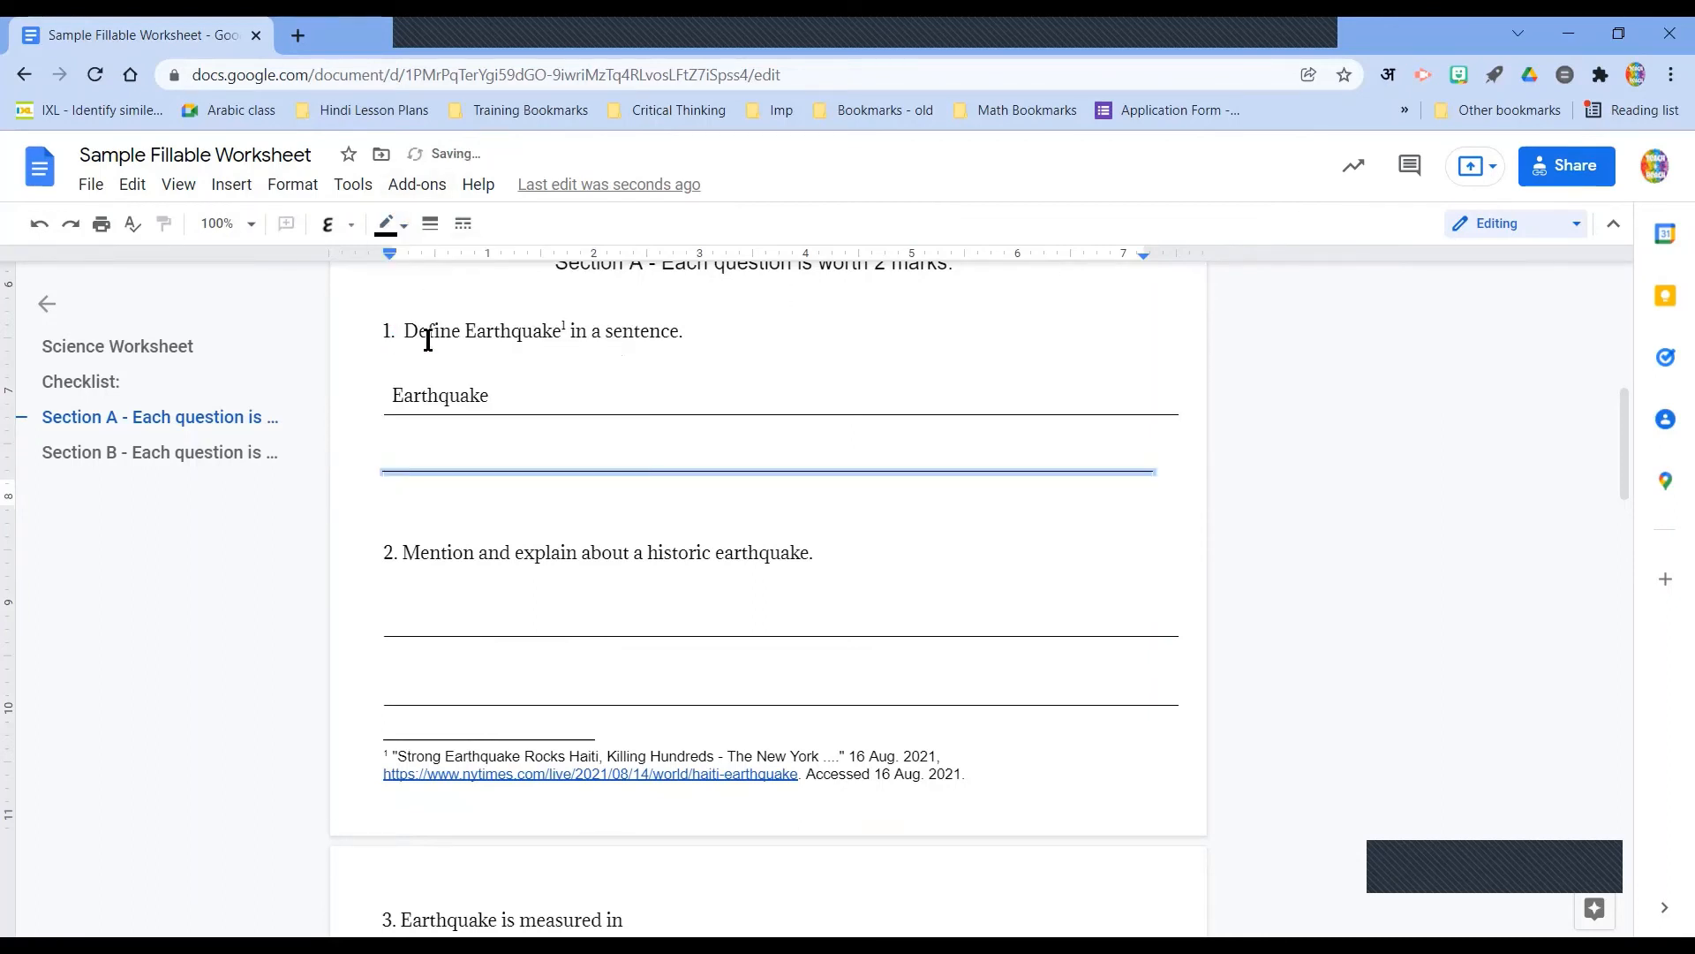
{"action": "left_click", "coordinate": [523, 440]}
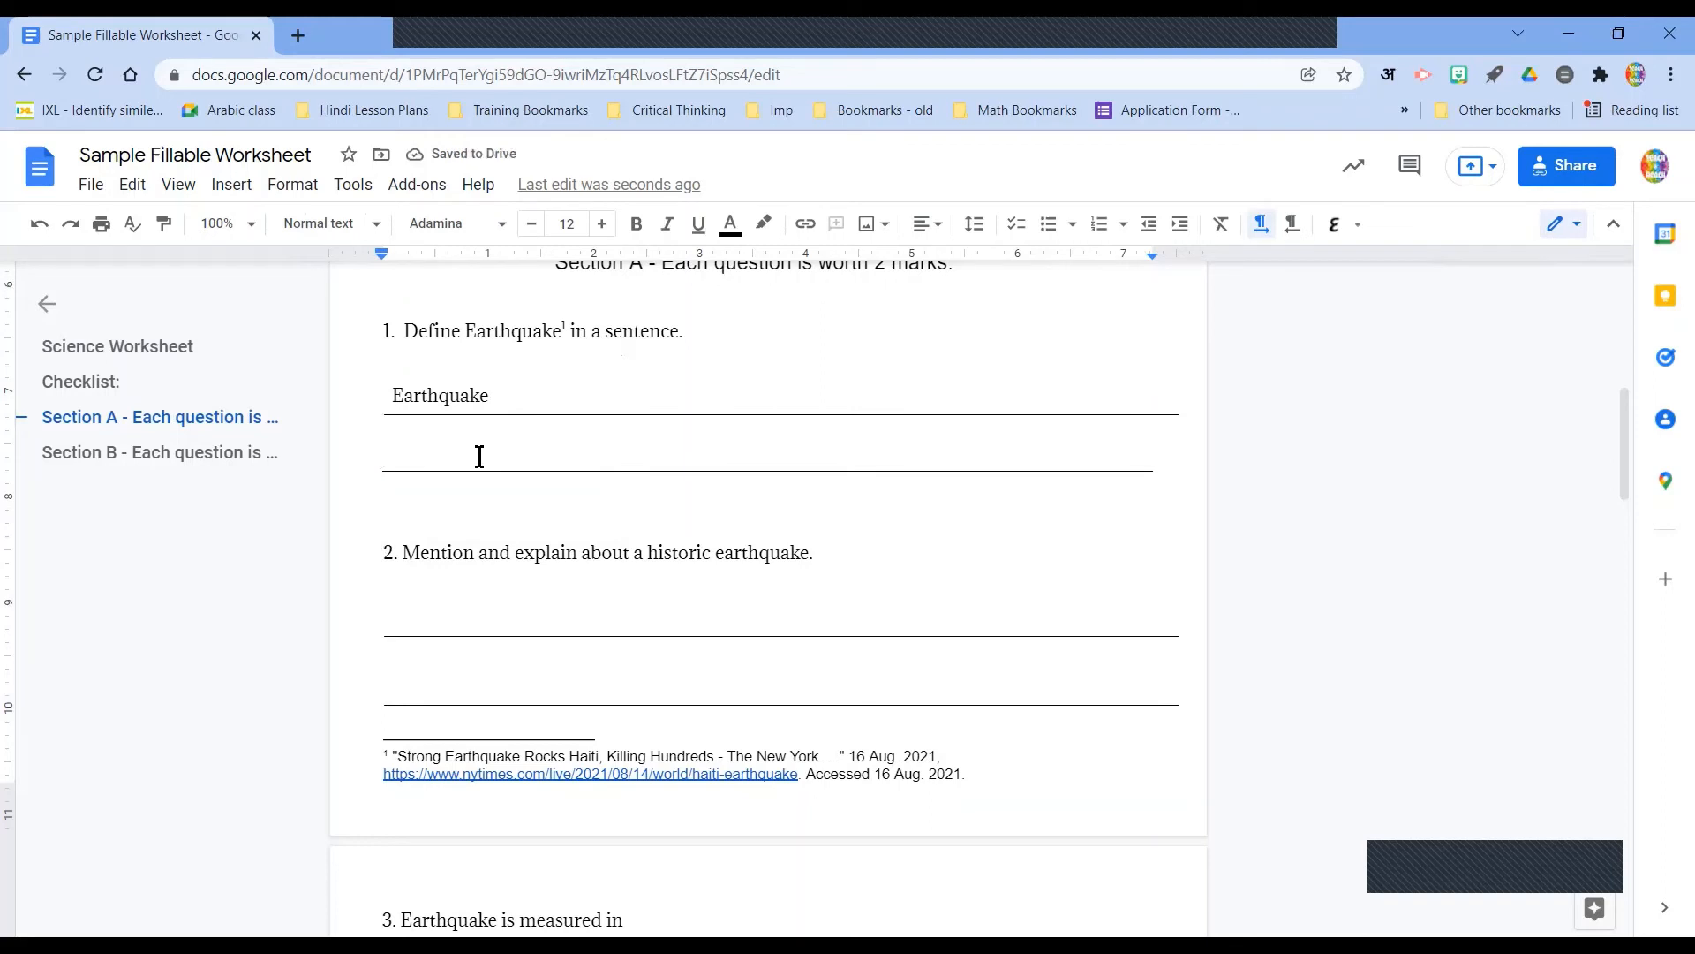
- Try sample text on the new answer line under question 1 and remove it again
{"action": "type", "text": "hghgjgj"}
{"action": "key", "text": "BackSpace"}
{"action": "key", "text": "BackSpace"}
{"action": "key", "text": "BackSpace"}
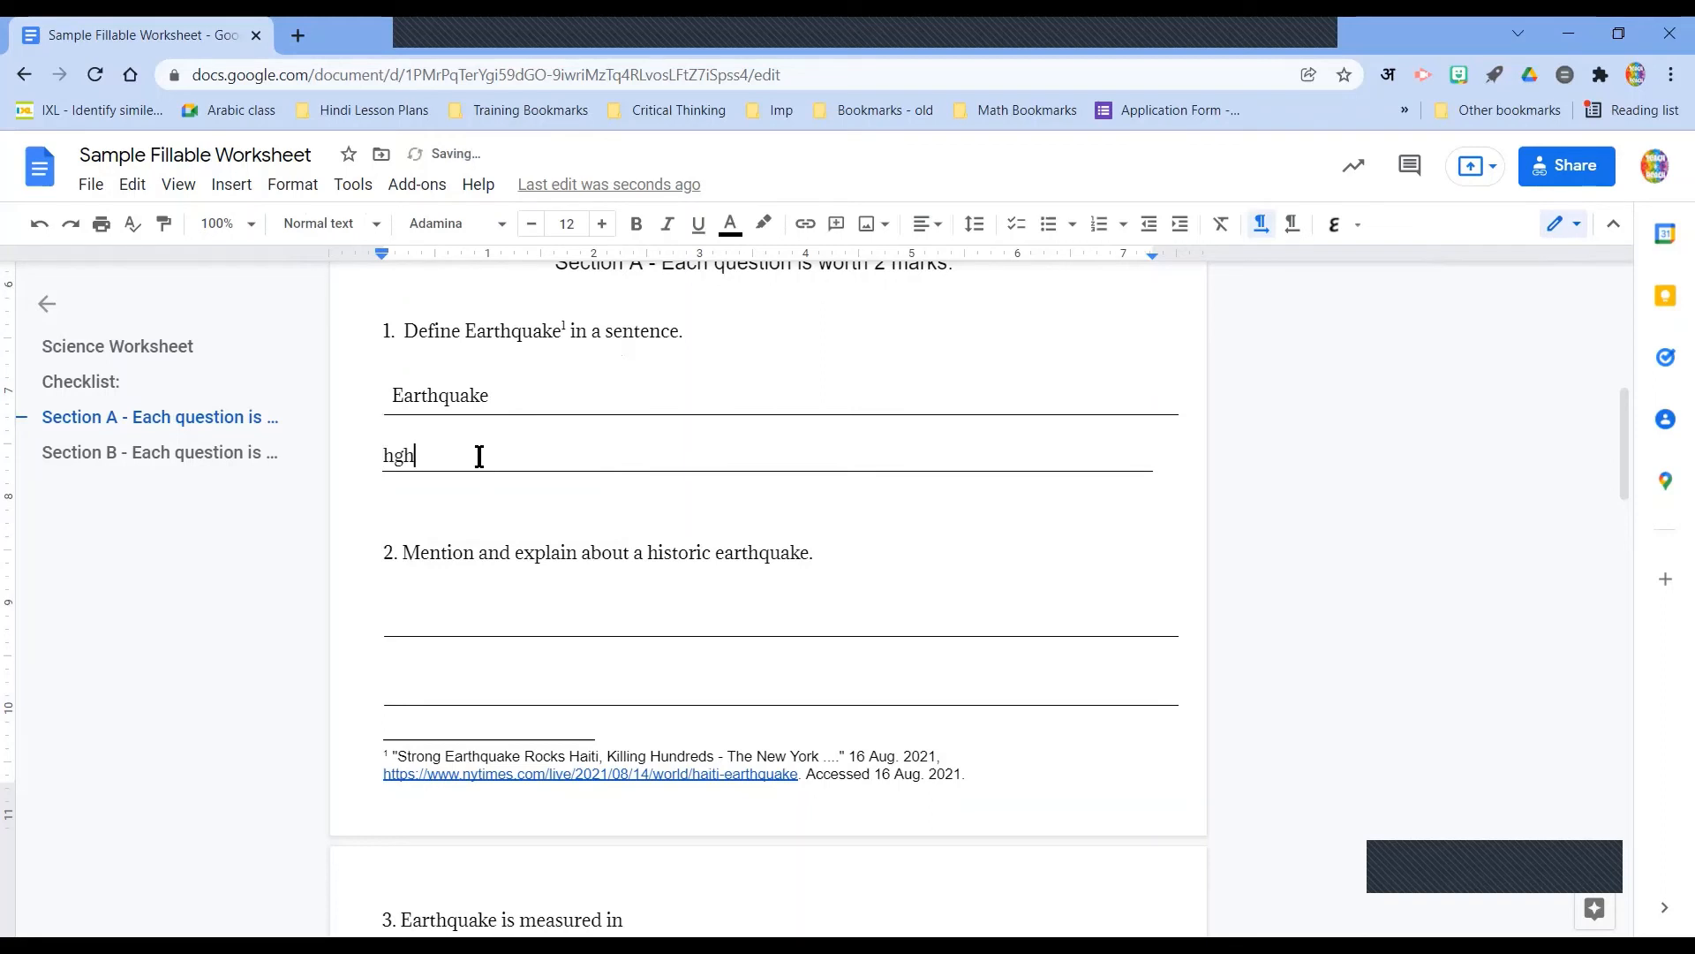
{"action": "key", "text": "BackSpace"}
- Check the answer lines by placing the cursor in question 2's rows and in Section B's question 1 a) answer
{"action": "left_click", "coordinate": [493, 623]}
{"action": "left_click", "coordinate": [462, 681]}
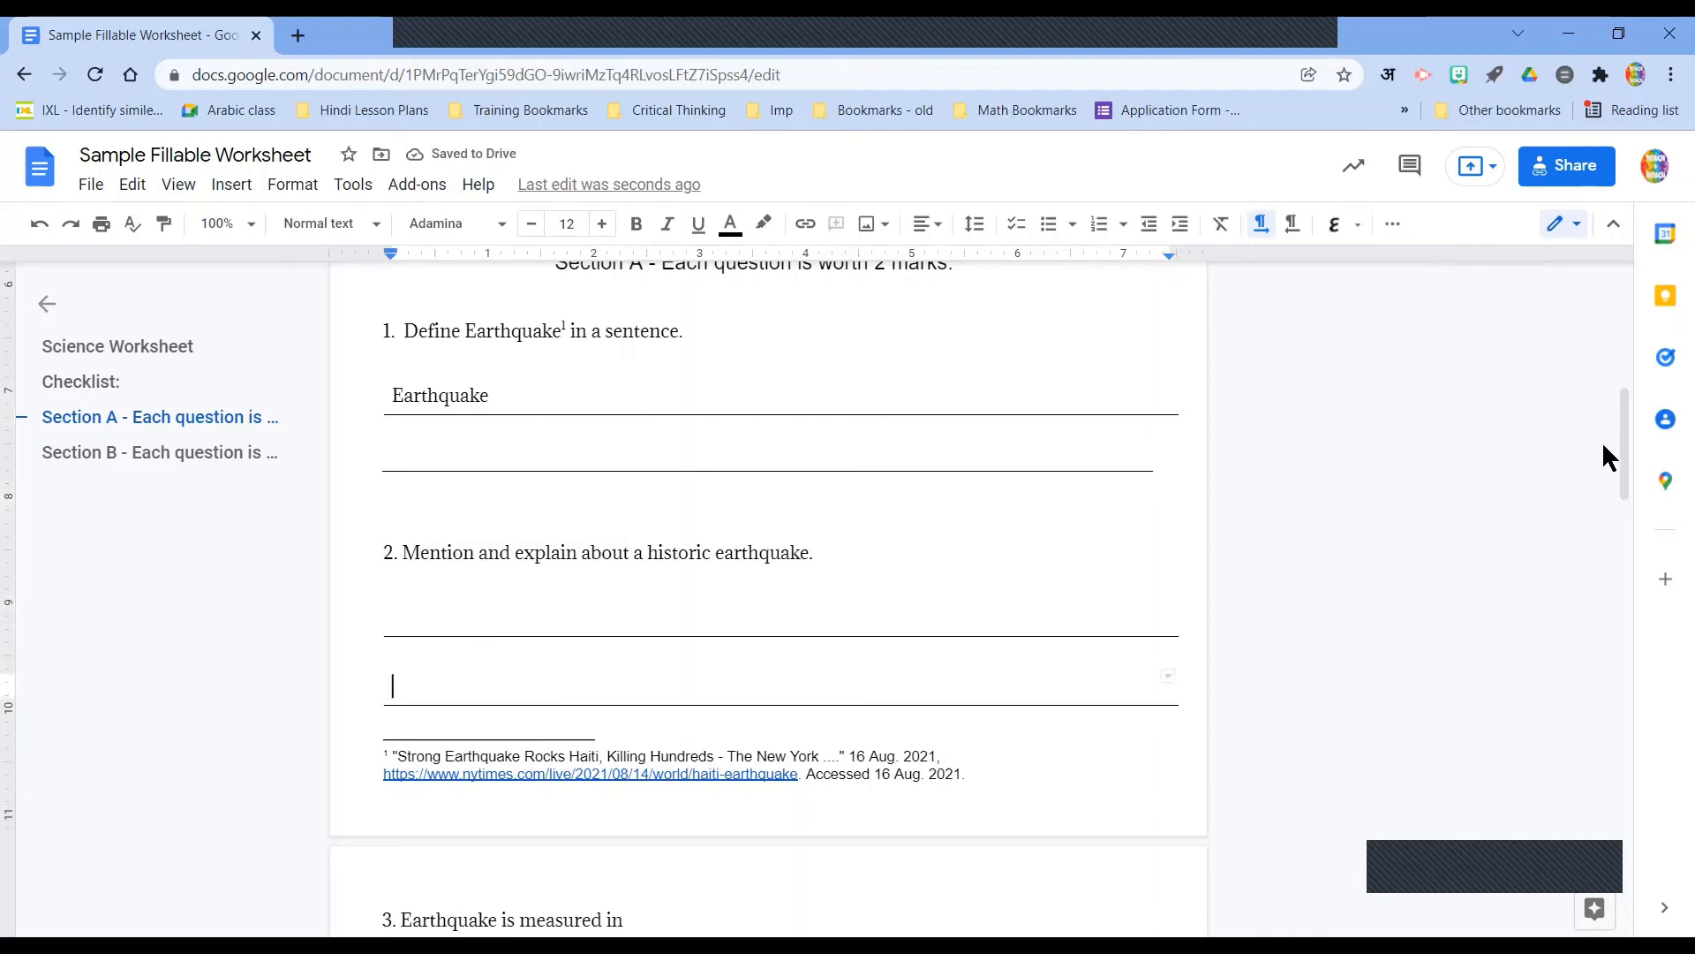
{"action": "left_click_drag", "start_coordinate": [1601, 441], "coordinate": [1604, 615]}
{"action": "left_click", "coordinate": [962, 413]}
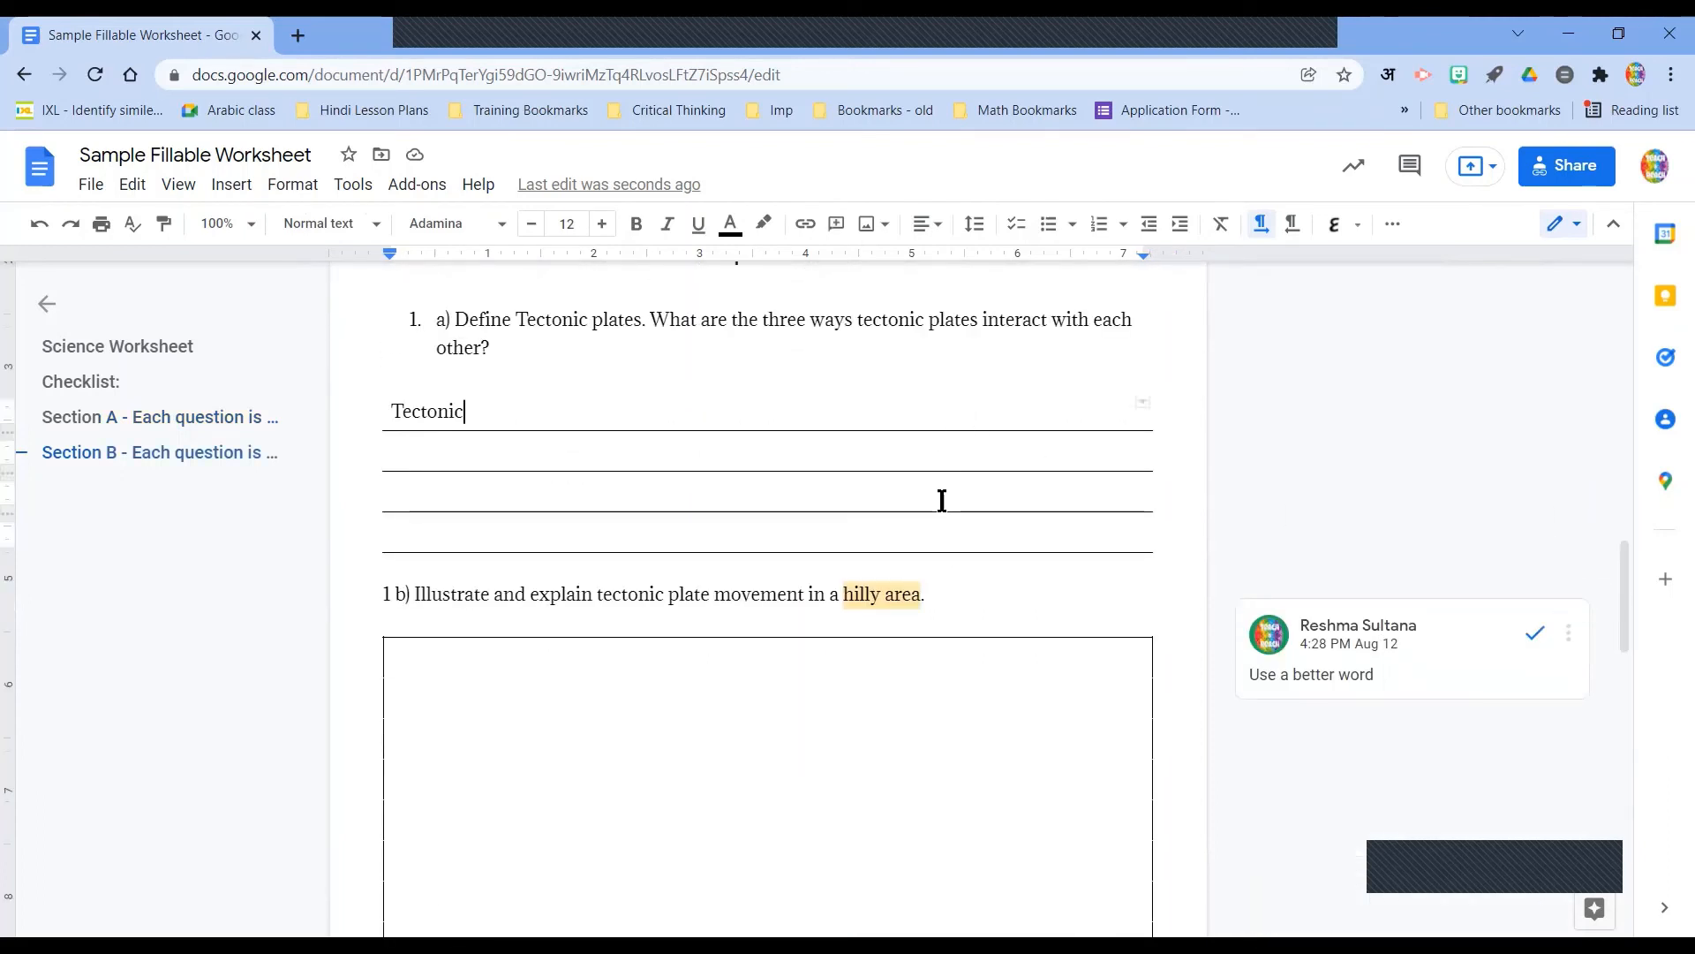
- In question 1 b)'s box, leave a blank line and enter "klkl;kflekf;lke;flkl;ekf" and "jljfjfklejflkj" on separate lines, followed by a new line
{"action": "left_click", "coordinate": [848, 658]}
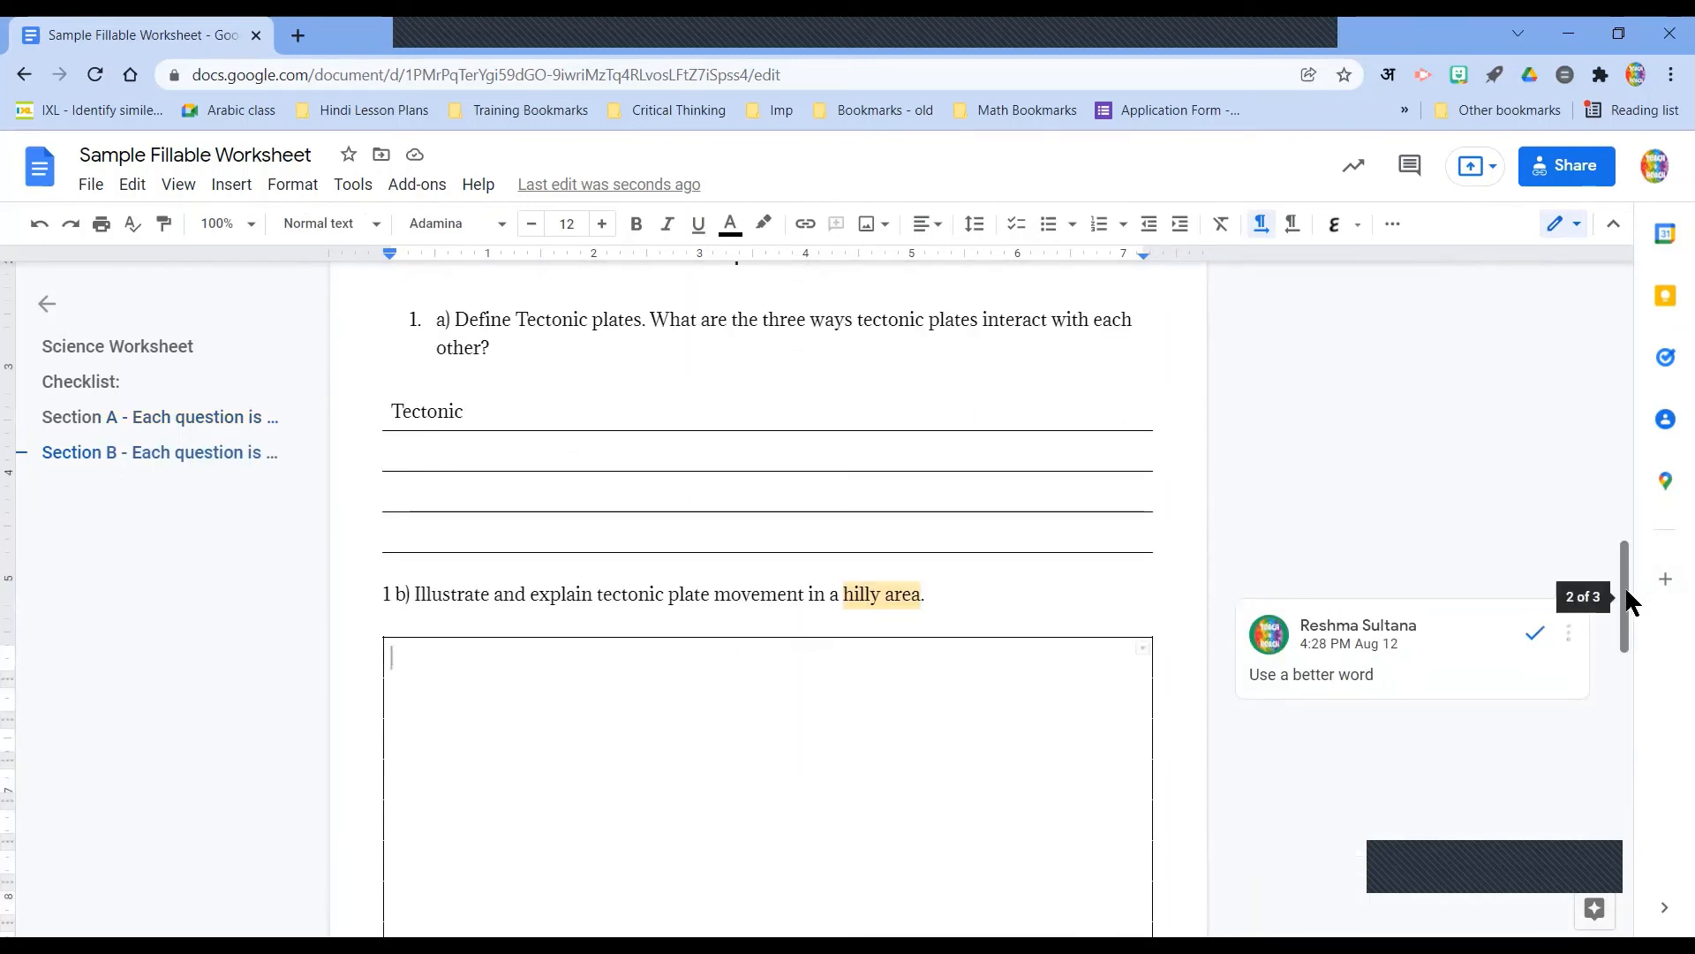
{"action": "scroll", "coordinate": [1626, 618], "scroll_direction": "down", "scroll_amount": 5}
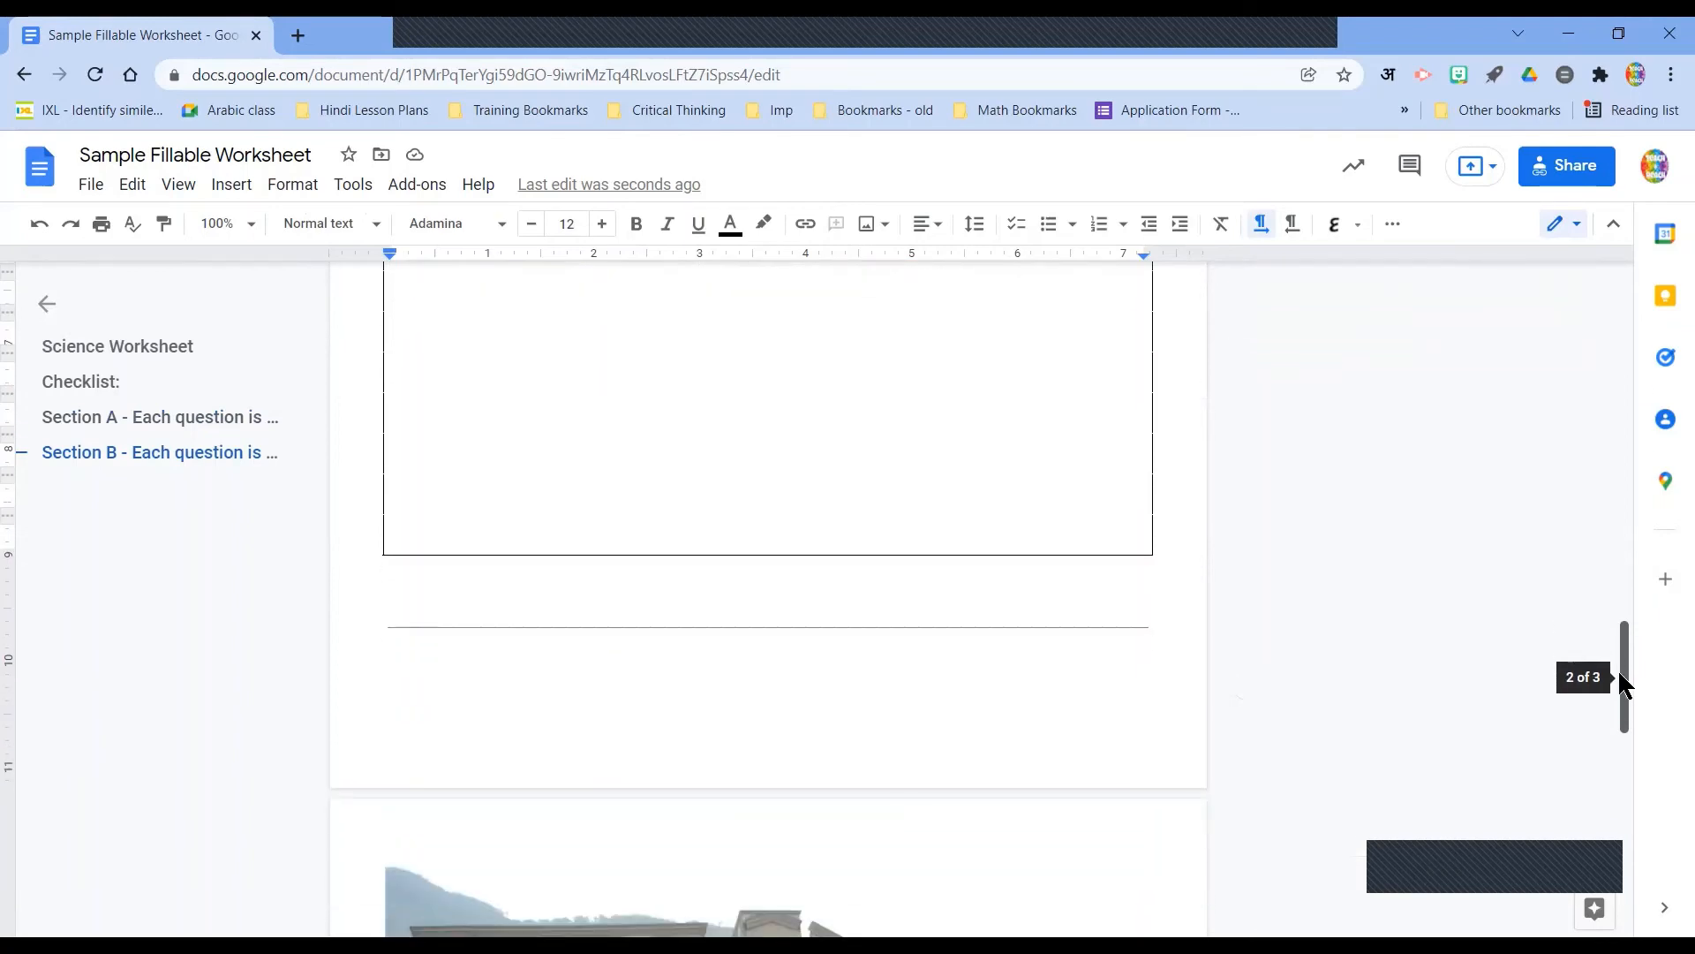
{"action": "mouse_move", "coordinate": [1623, 675]}
{"action": "left_mouse_down"}
{"action": "mouse_move", "coordinate": [1614, 782]}
{"action": "mouse_move", "coordinate": [1627, 644]}
{"action": "left_mouse_up"}
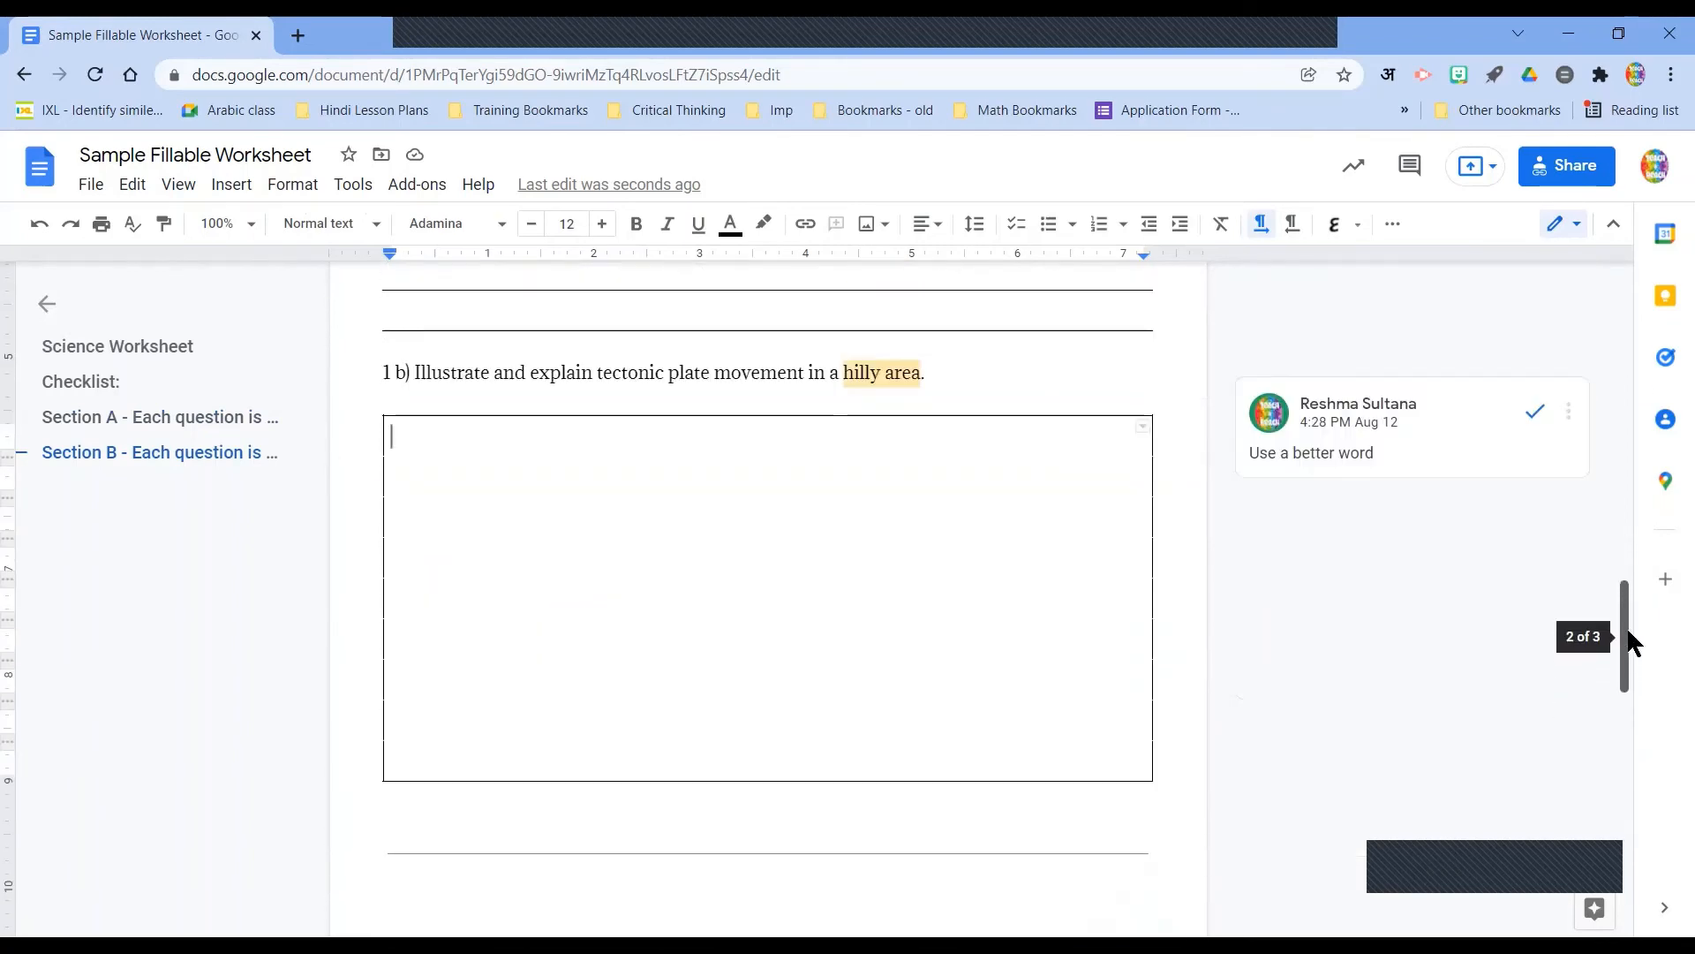
{"action": "key", "text": "Return"}
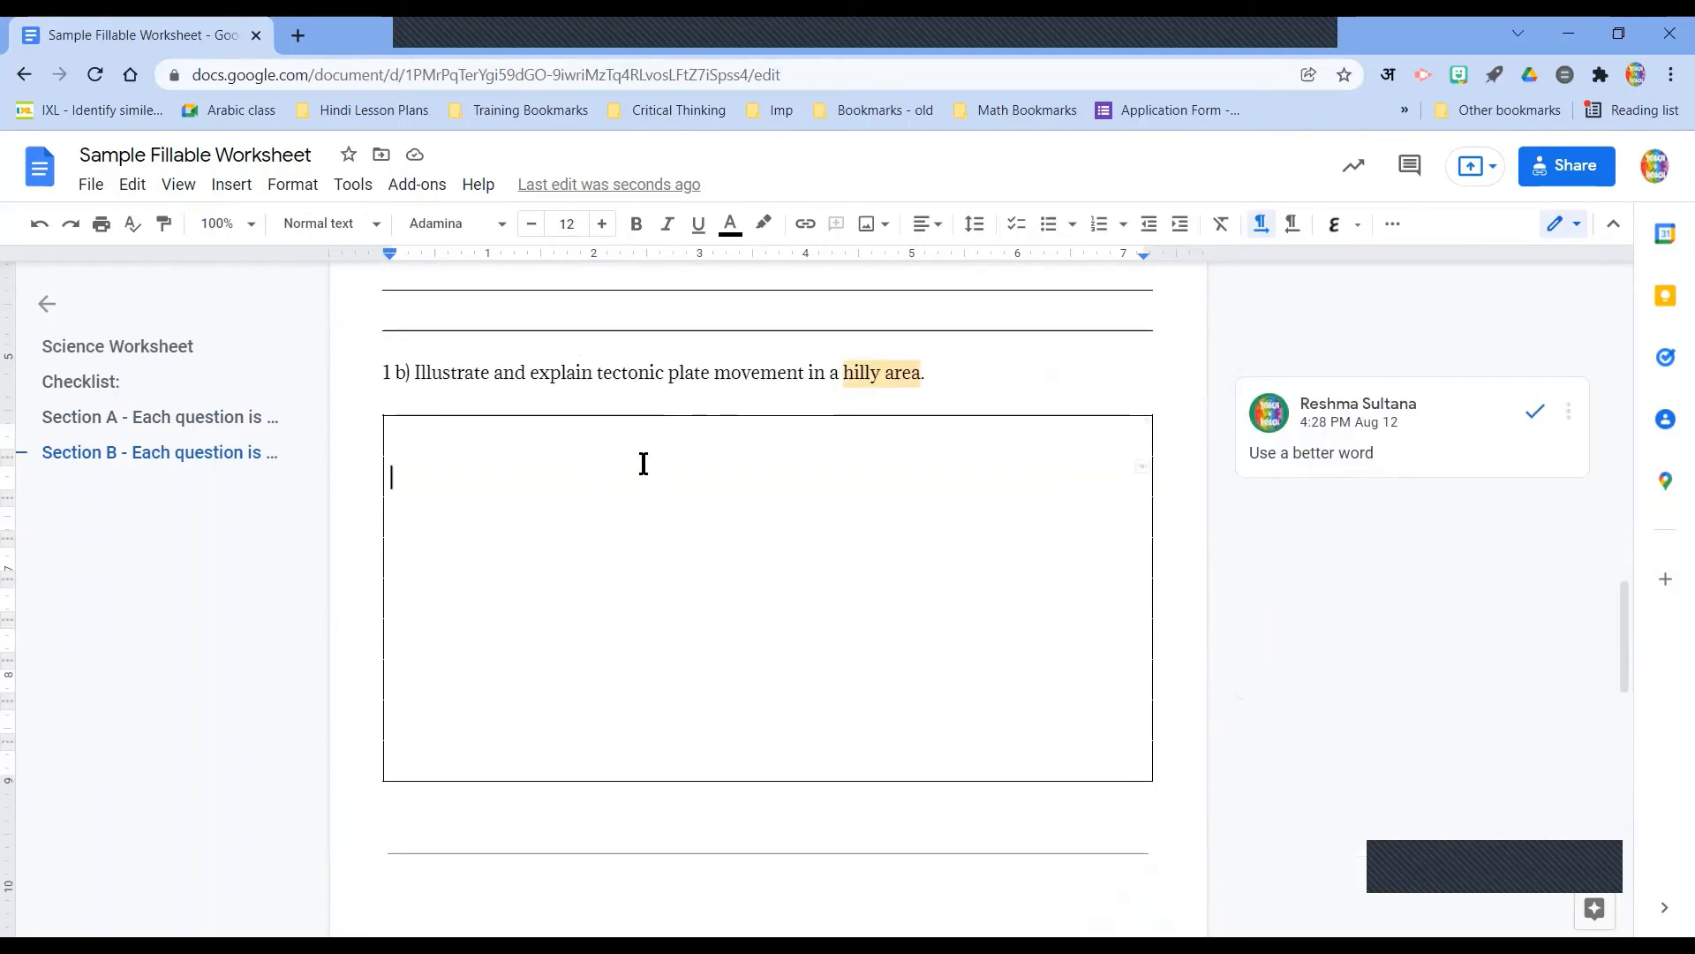
{"action": "type", "text": "klkl;kflekf;lke;flk"}
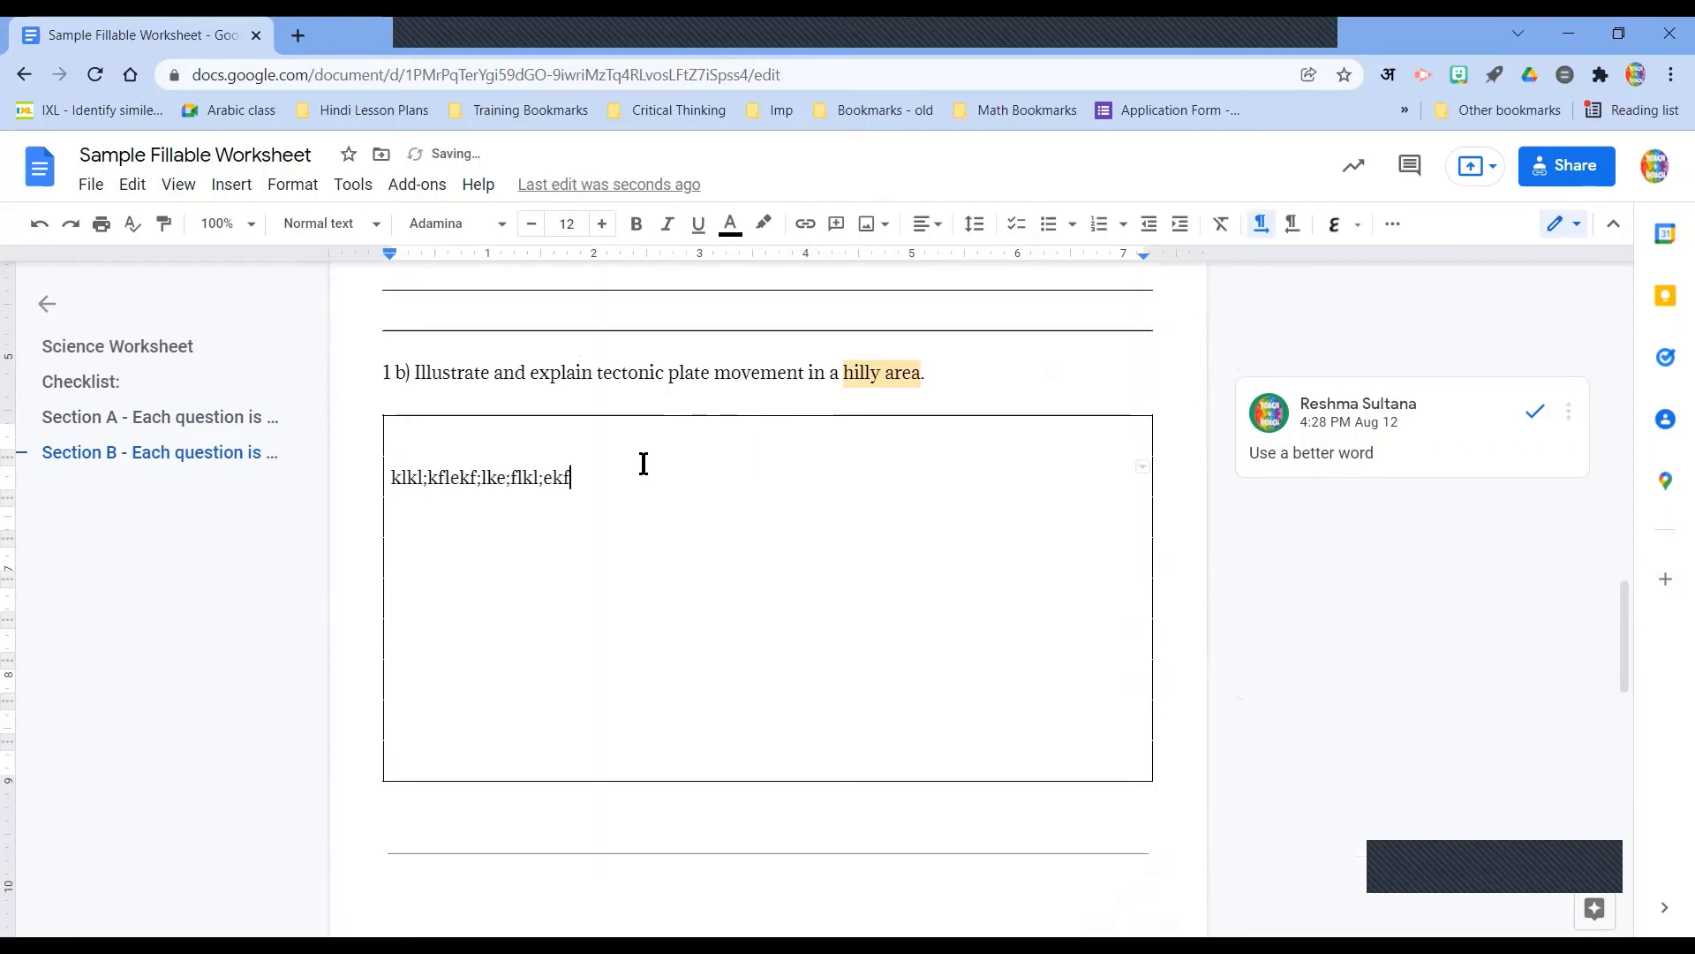
{"action": "type", "text": "l;ekf"}
{"action": "key", "text": "Return"}
{"action": "type", "text": "jljfjfklejflkj"}
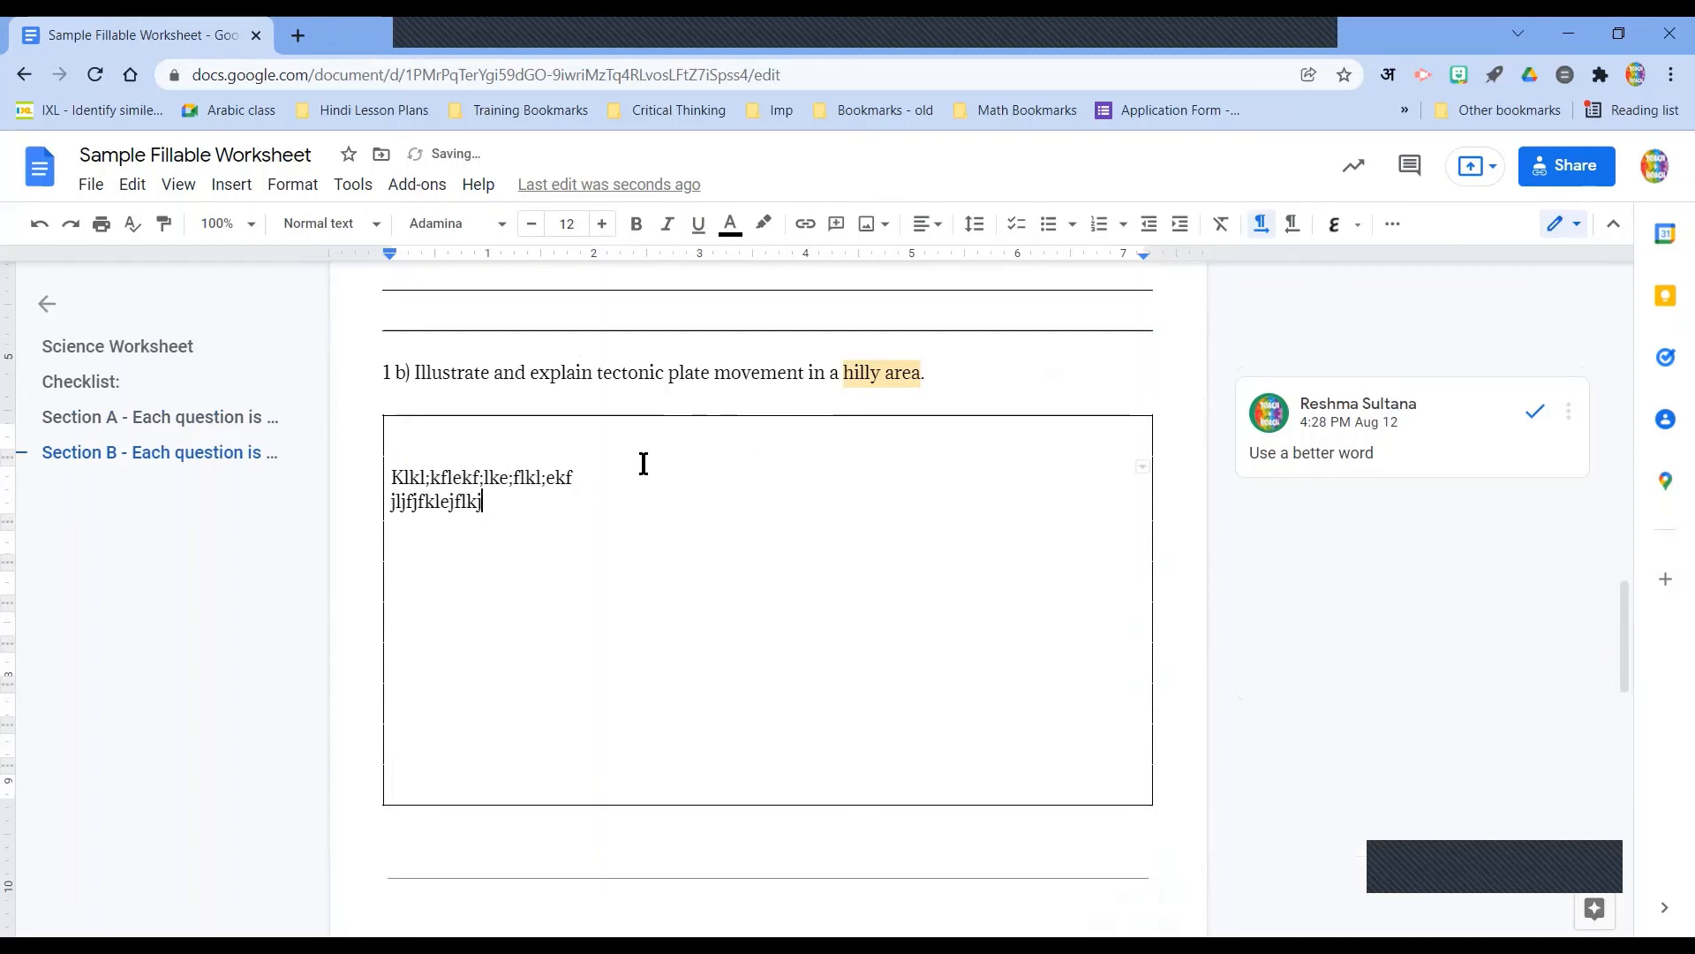
{"action": "key", "text": "Return"}
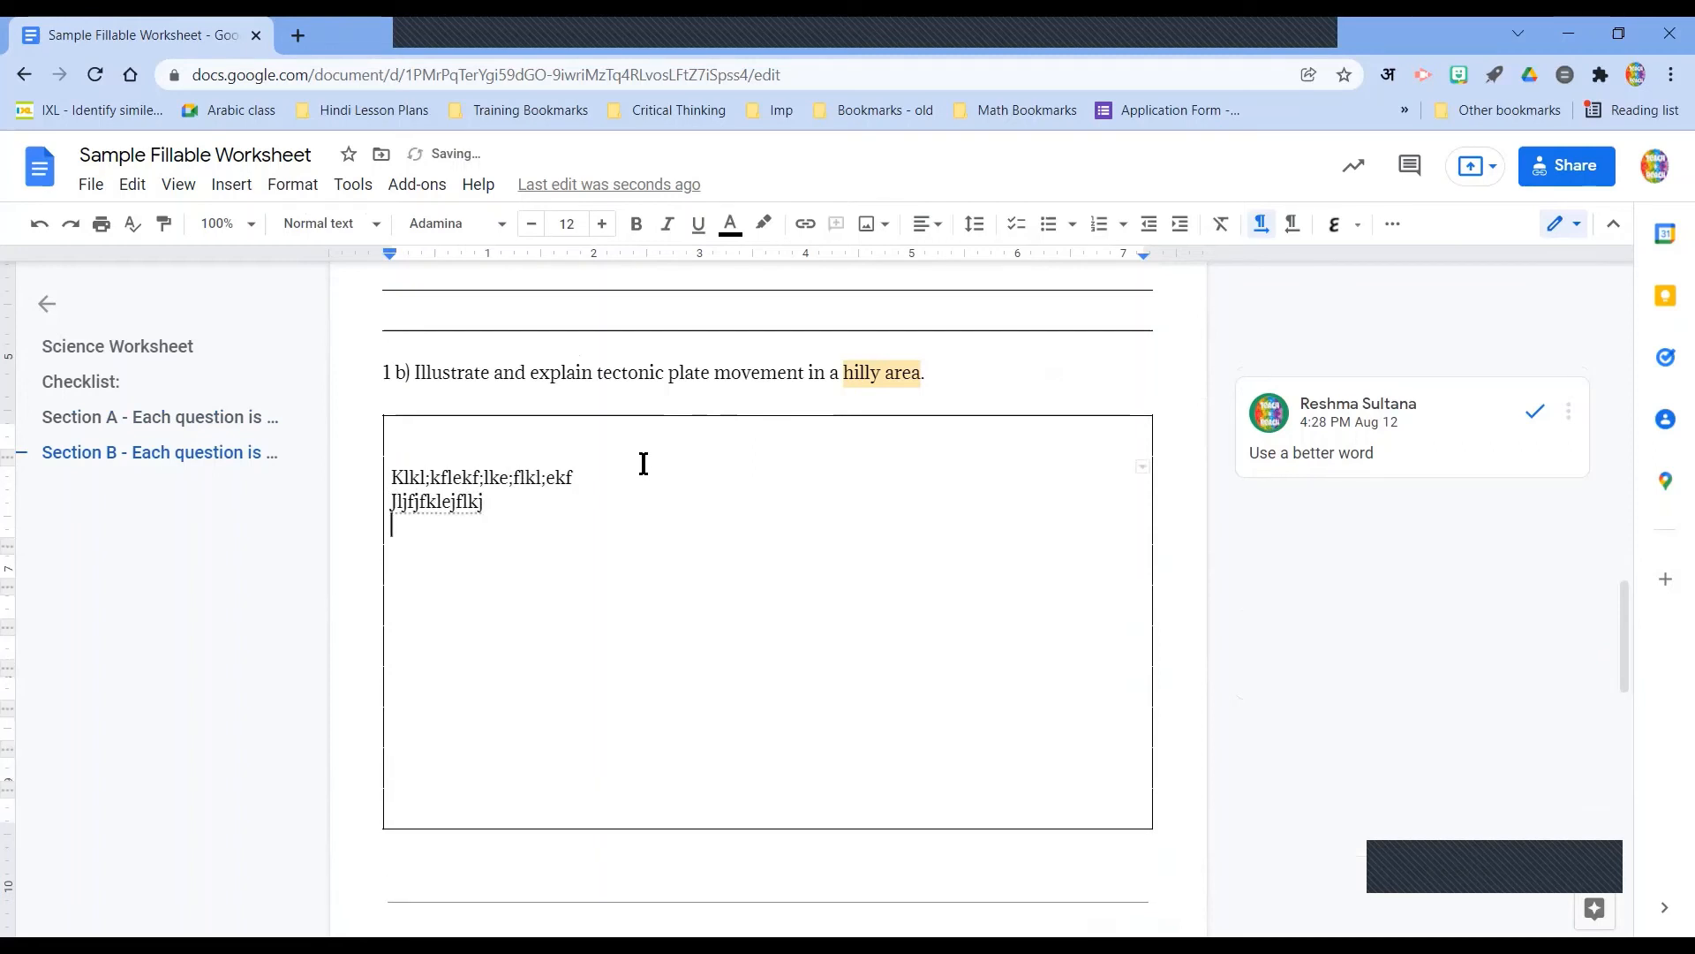
- Search the web for "hill" images and insert the first result below the sample text in question 1 b)'s box
{"action": "left_click", "coordinate": [228, 187]}
{"action": "mouse_move", "coordinate": [234, 223]}
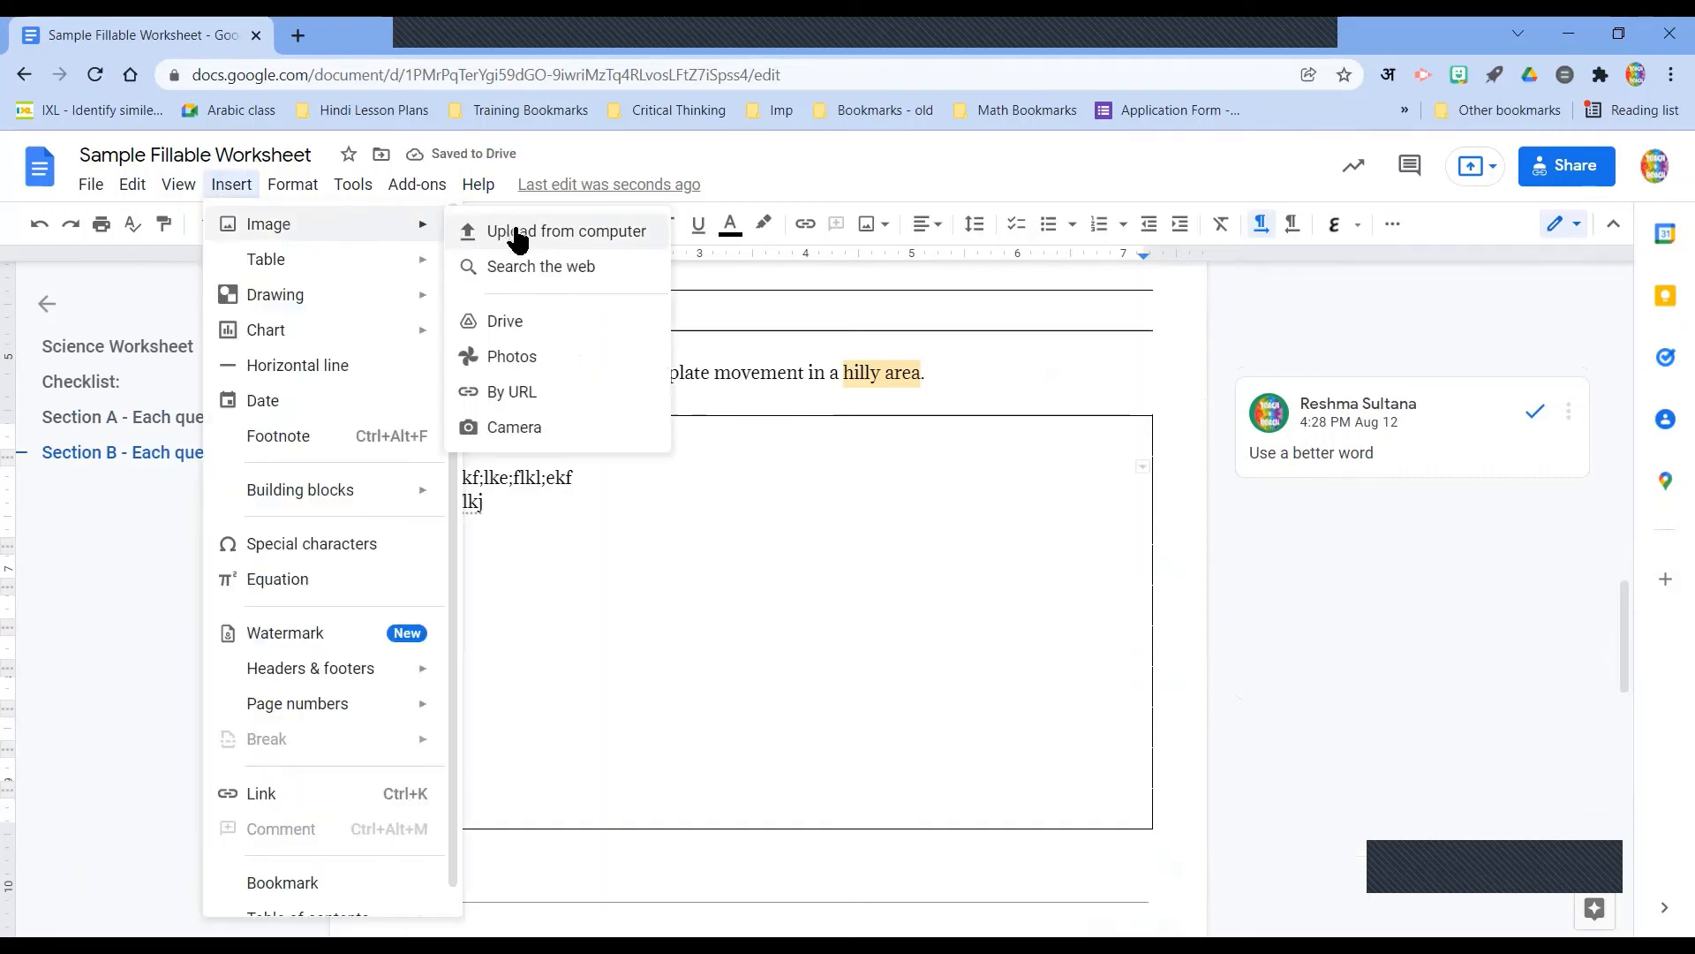
{"action": "left_click", "coordinate": [518, 267]}
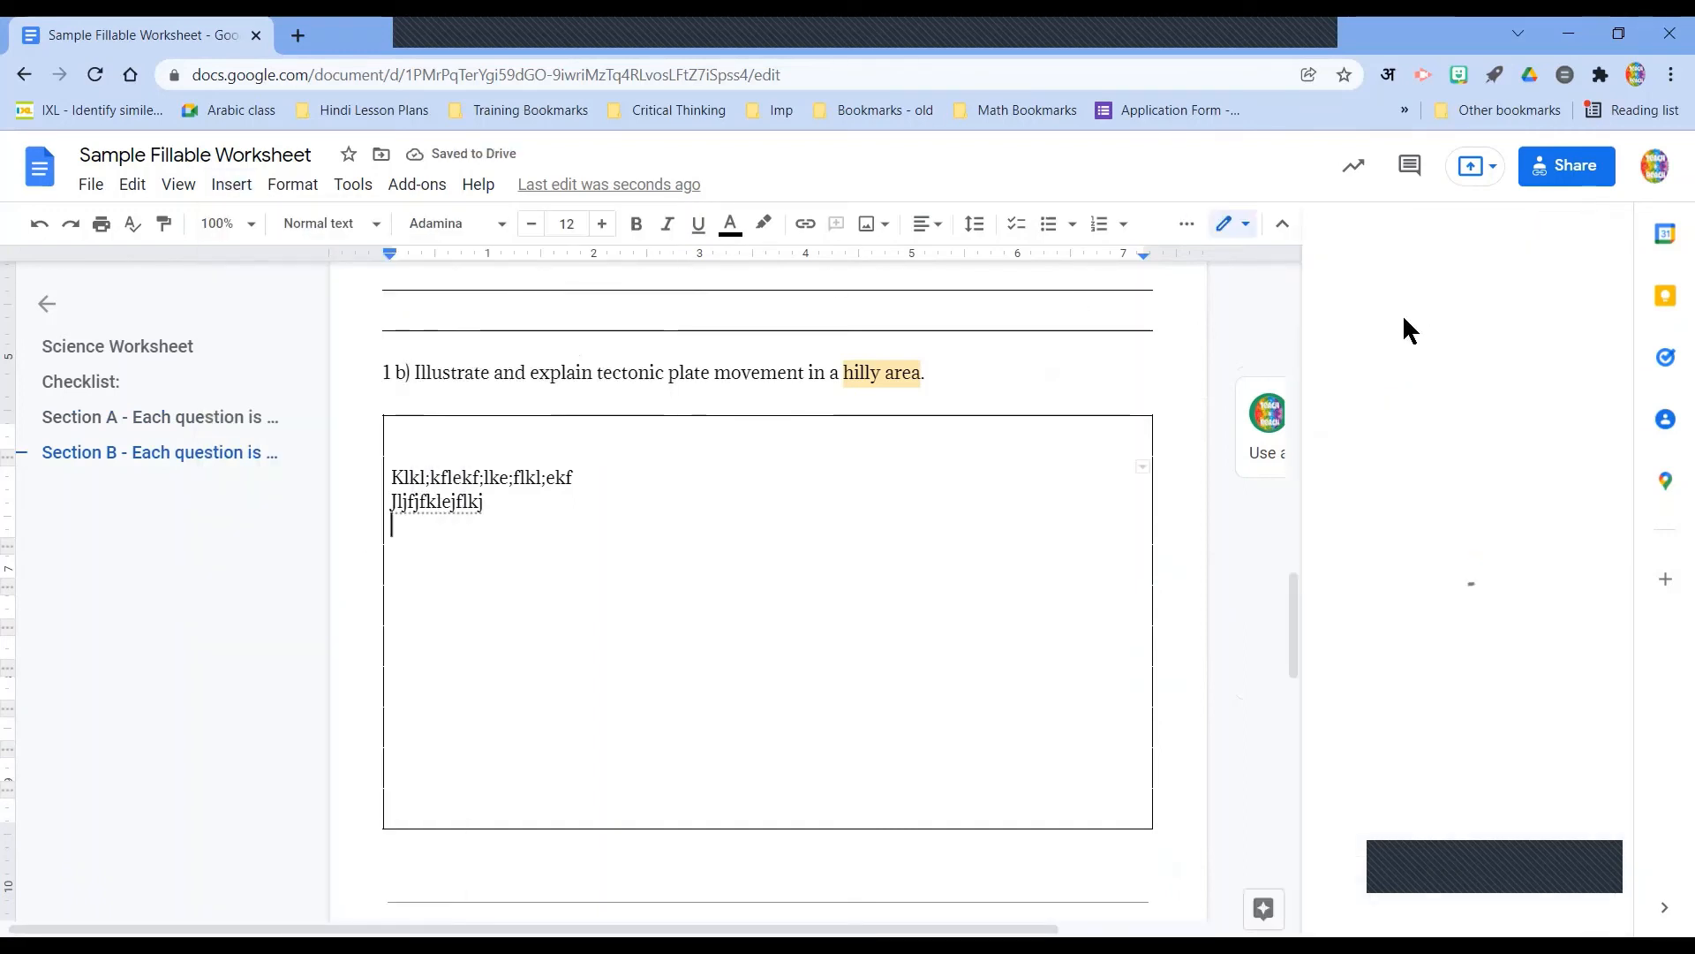
{"action": "type", "text": "hi"}
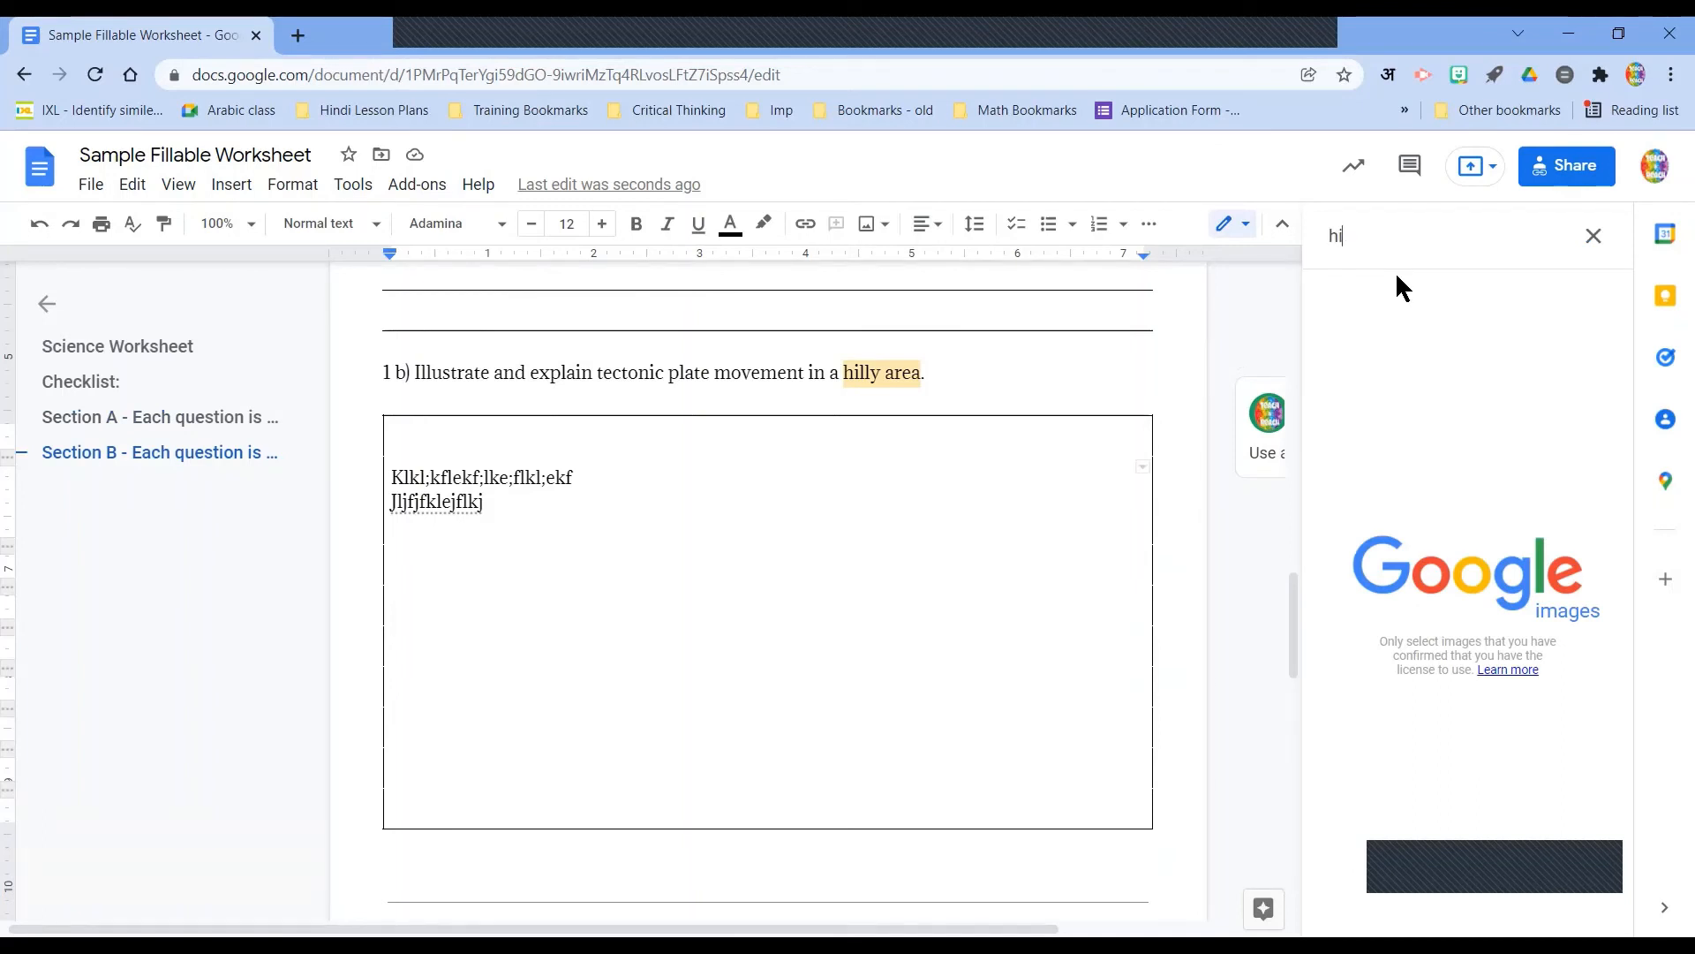
{"action": "type", "text": "ll"}
{"action": "key", "text": "Return"}
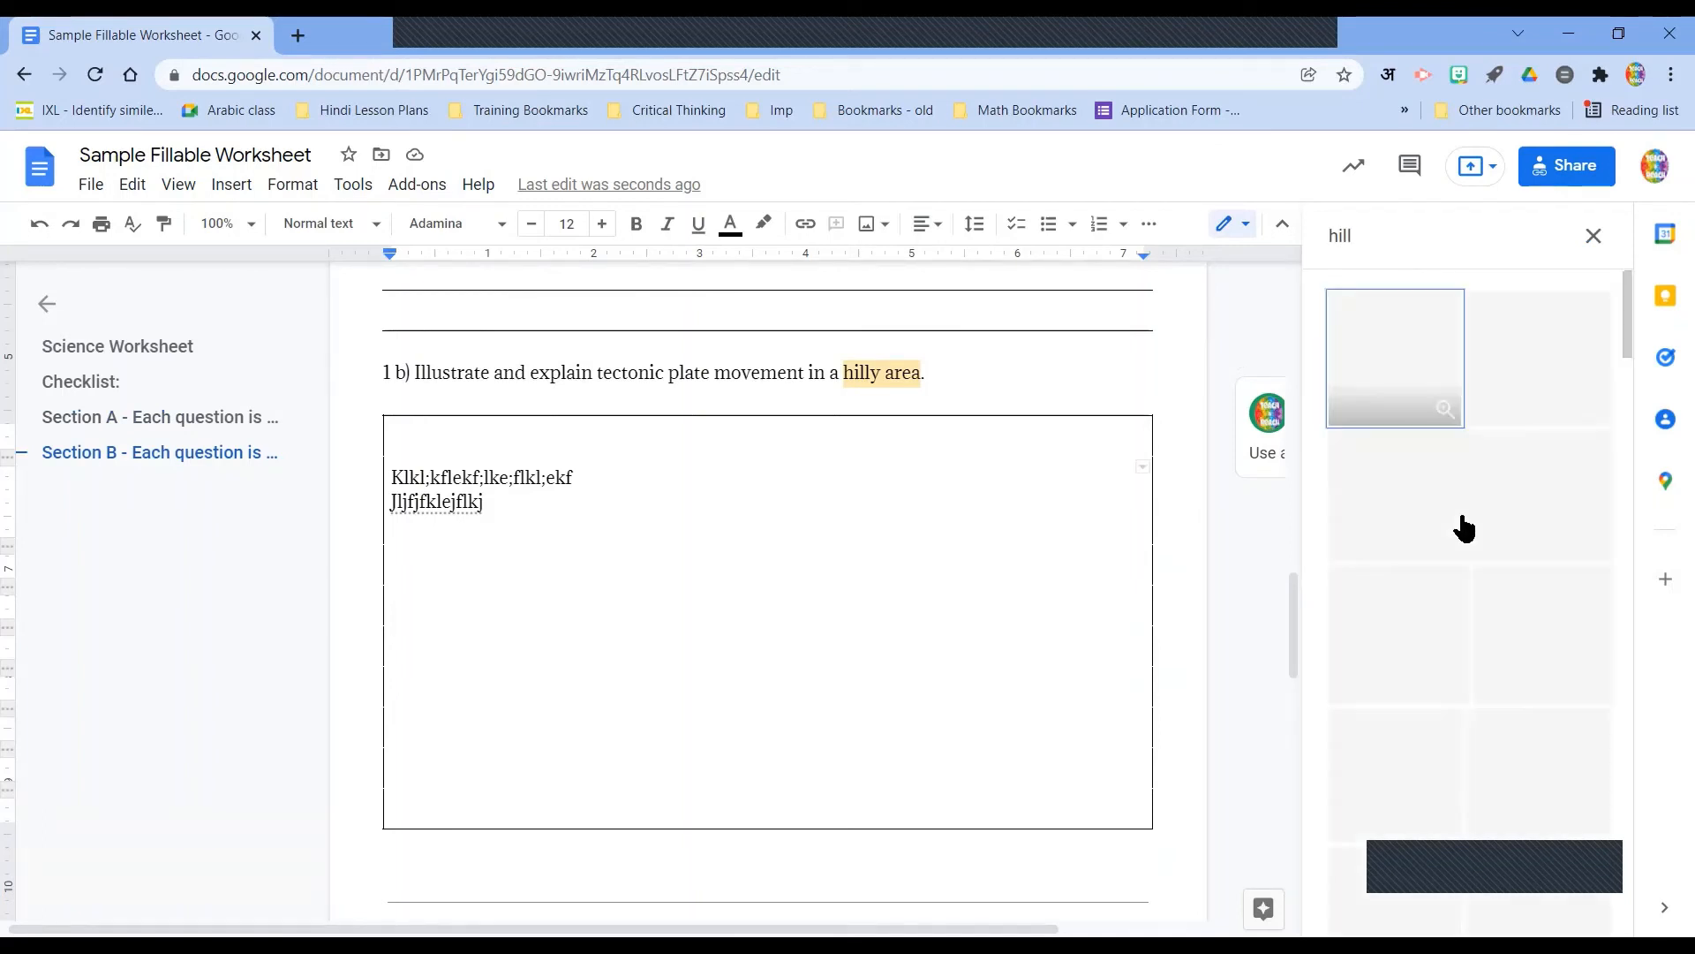
{"action": "left_click", "coordinate": [1425, 377]}
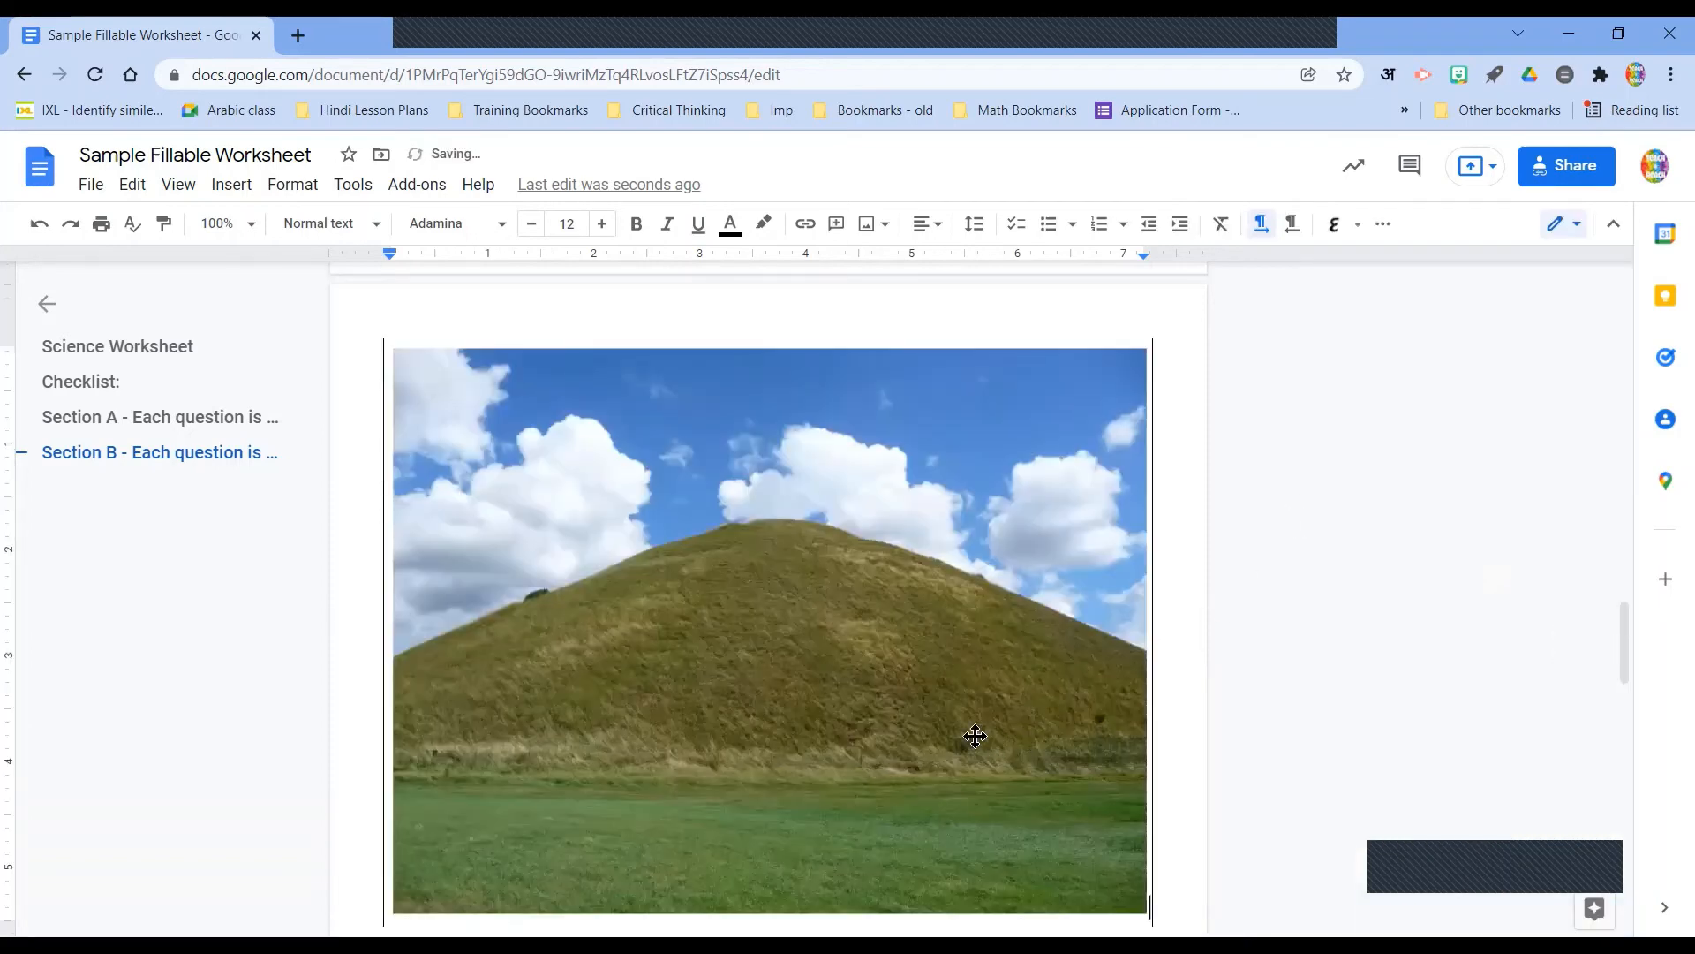
- Shrink the hill picture proportionally to about 1.25 inches wide within question 1 b)'s box
{"action": "left_click", "coordinate": [418, 373]}
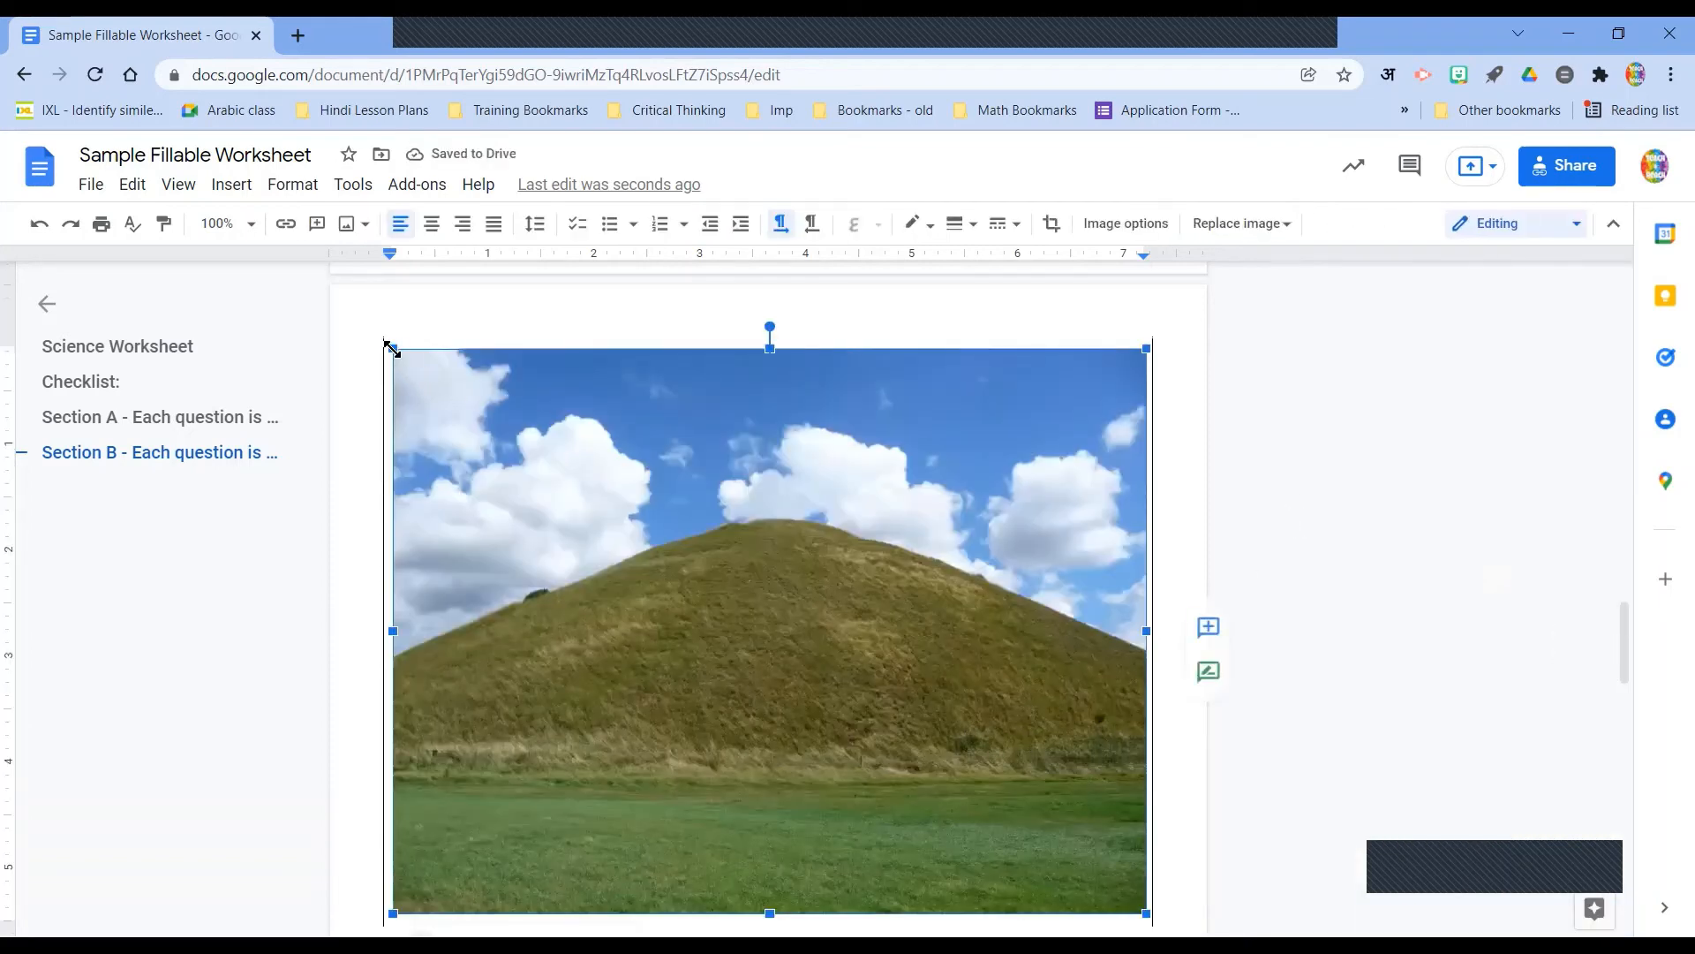
{"action": "key", "text": "Delete"}
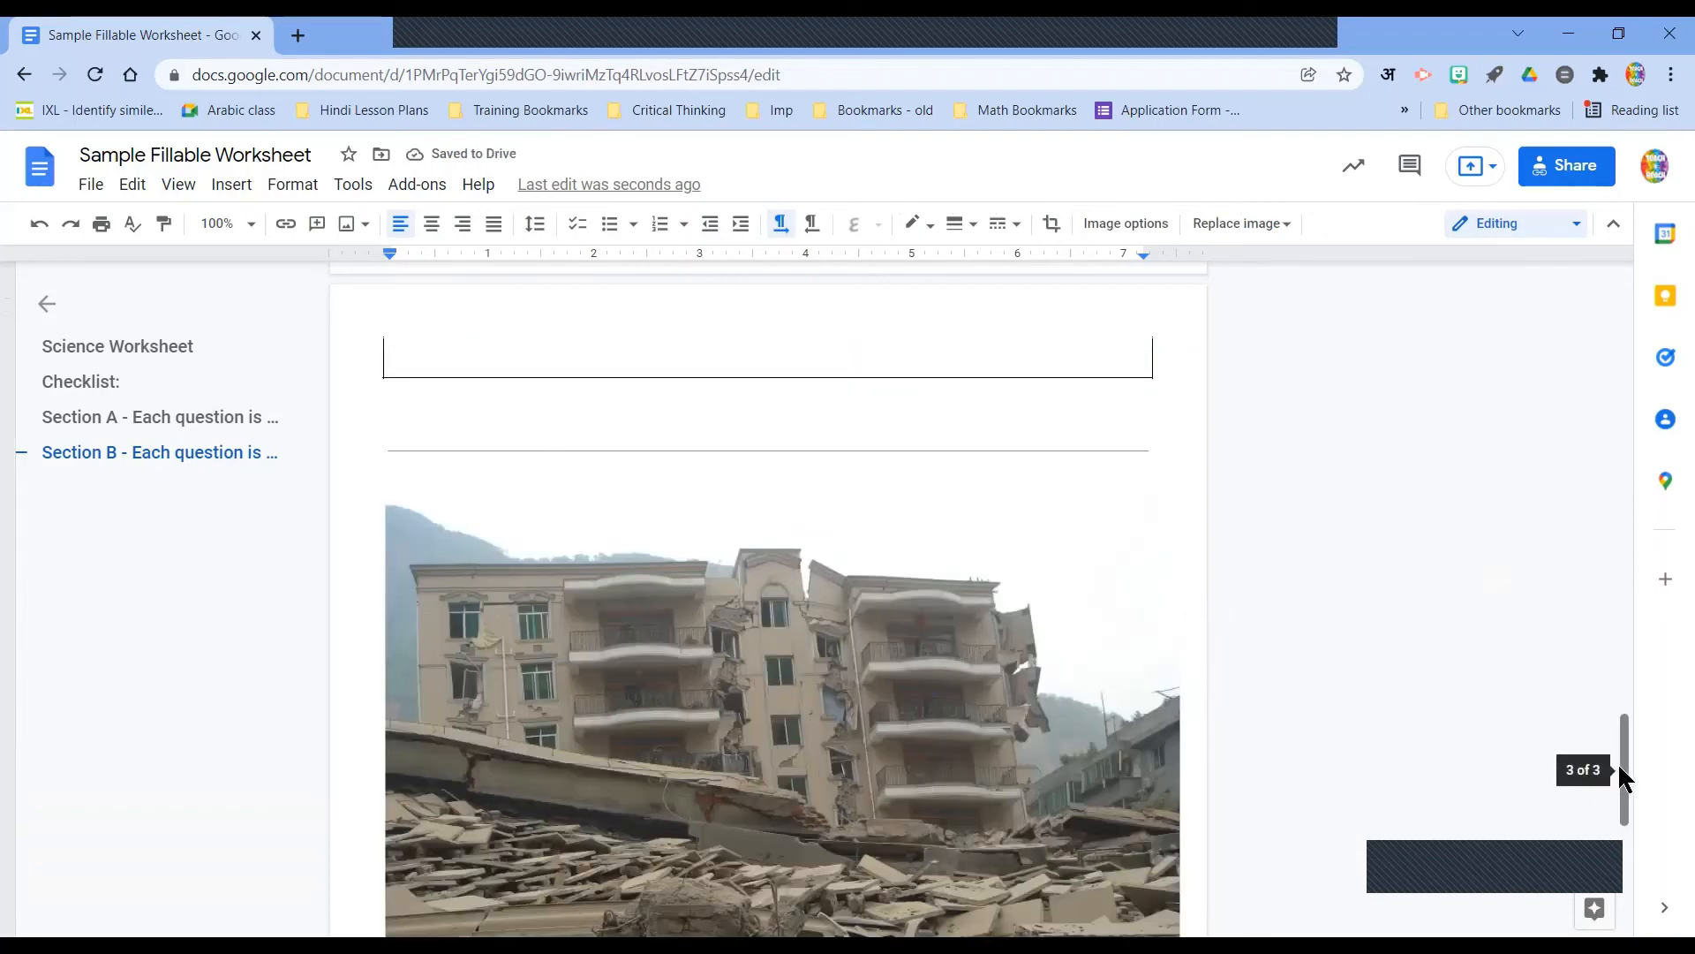
{"action": "left_click_drag", "start_coordinate": [1618, 761], "coordinate": [1614, 699]}
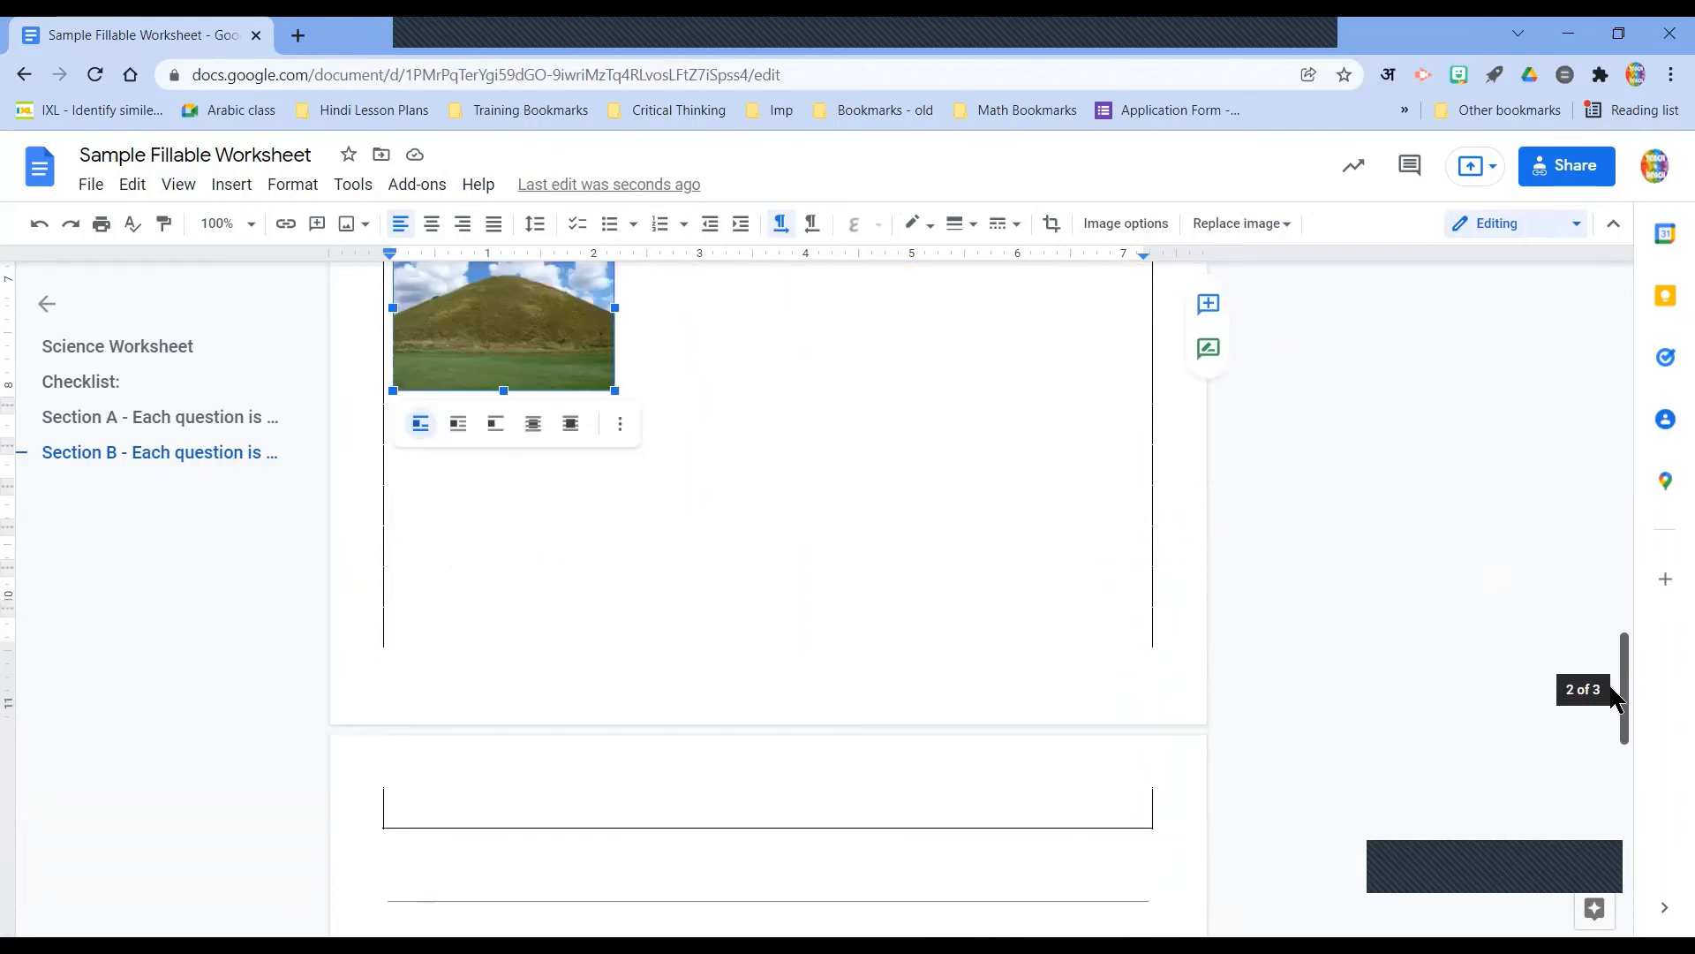
{"action": "left_click", "coordinate": [620, 637]}
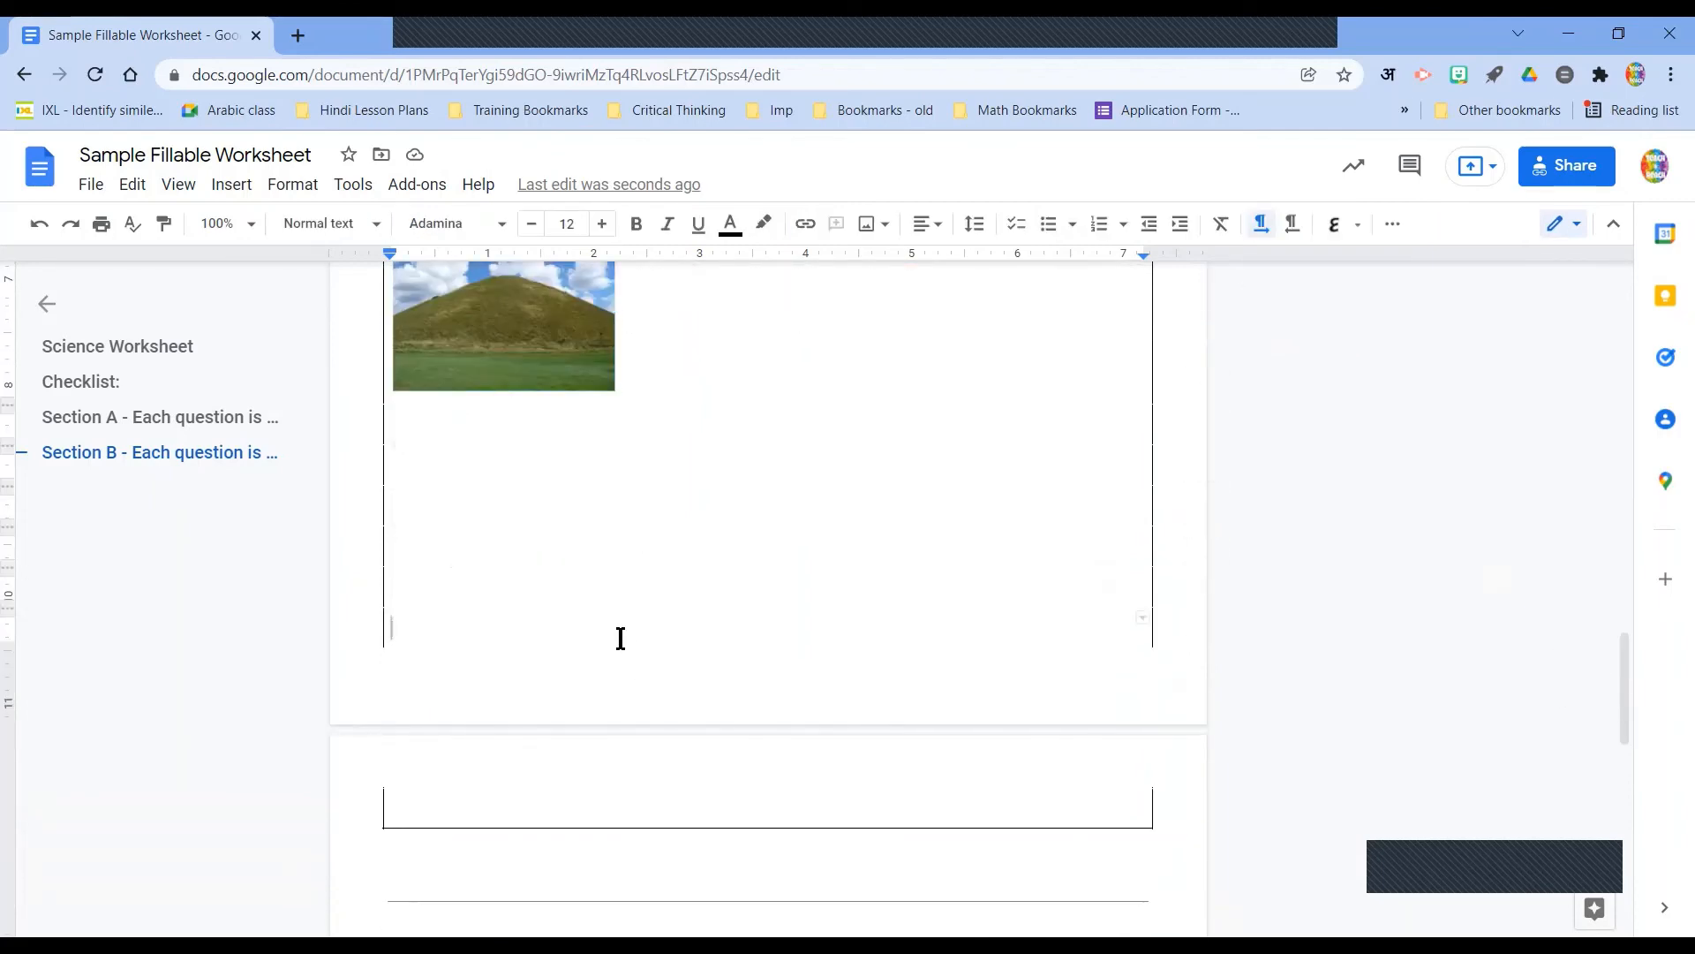
{"action": "left_click", "coordinate": [470, 316]}
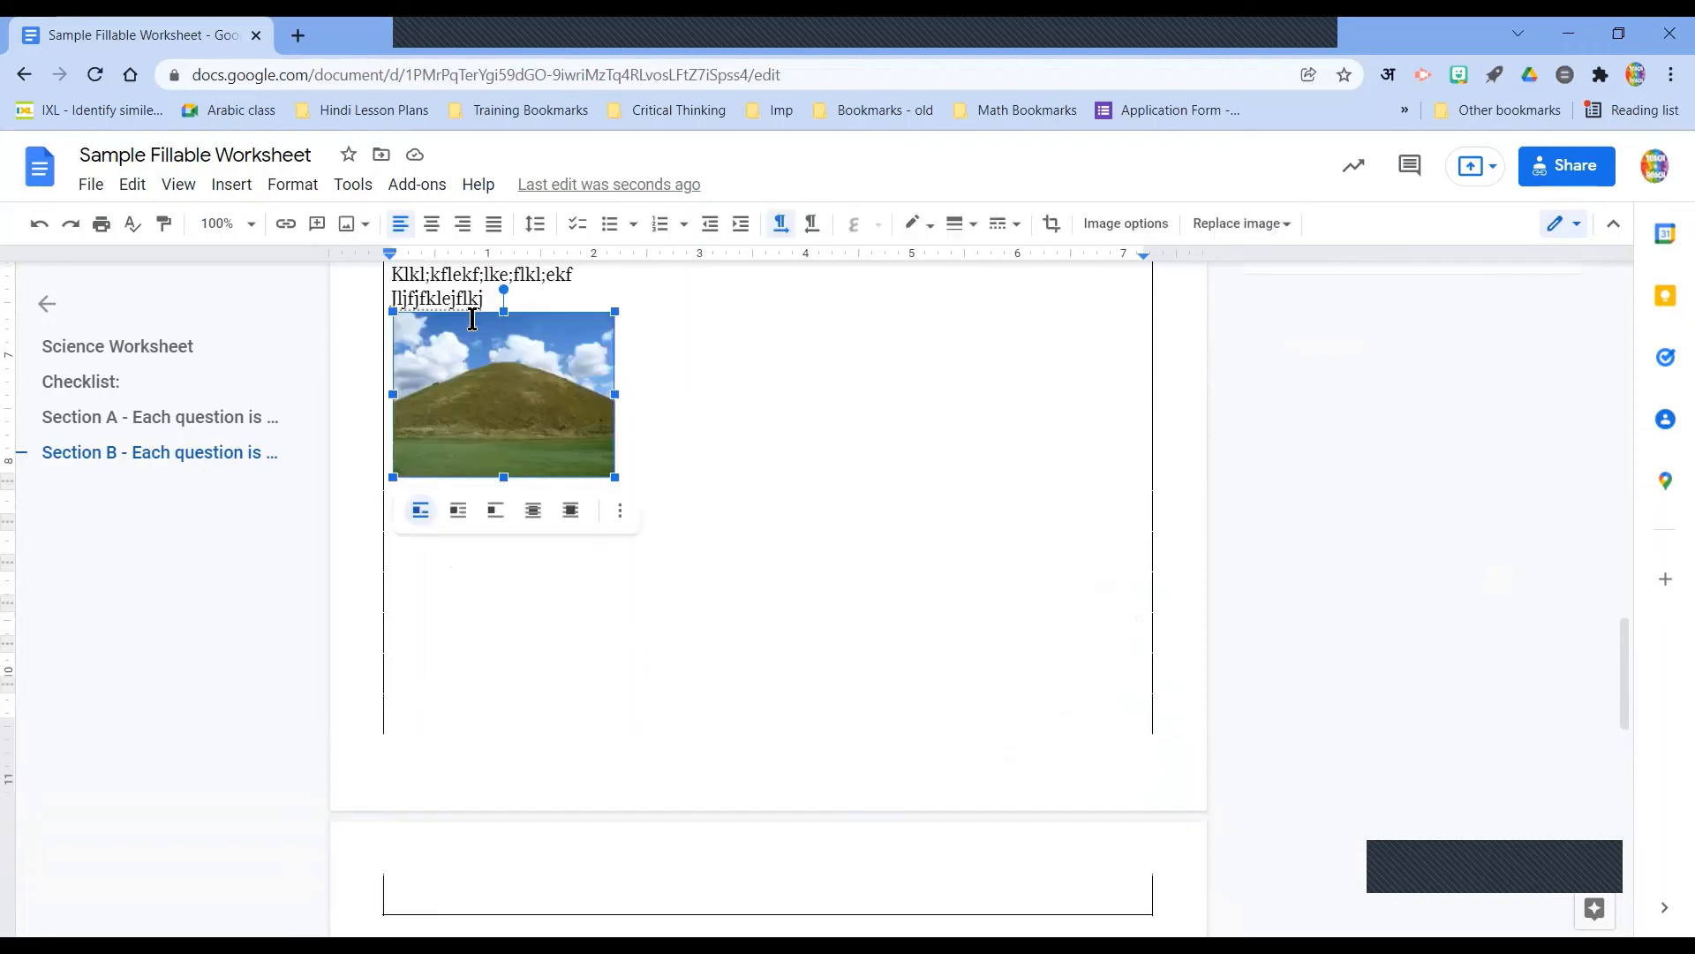
{"action": "left_click_drag", "start_coordinate": [615, 492], "coordinate": [524, 424]}
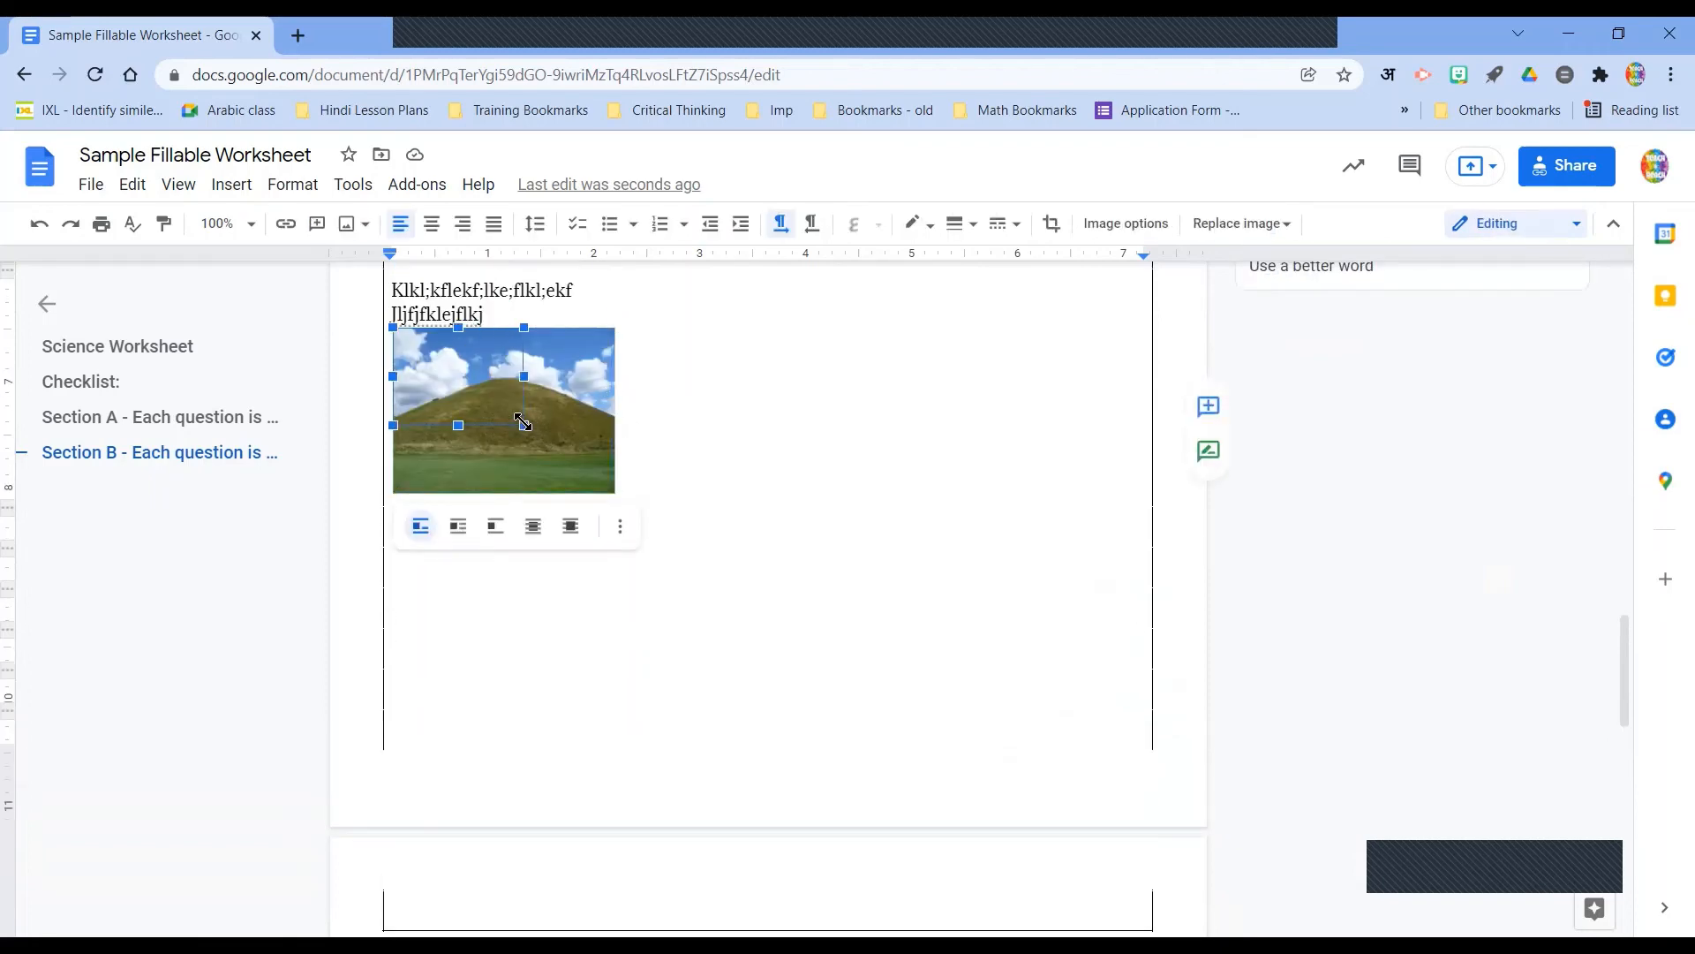
{"action": "left_click", "coordinate": [747, 467]}
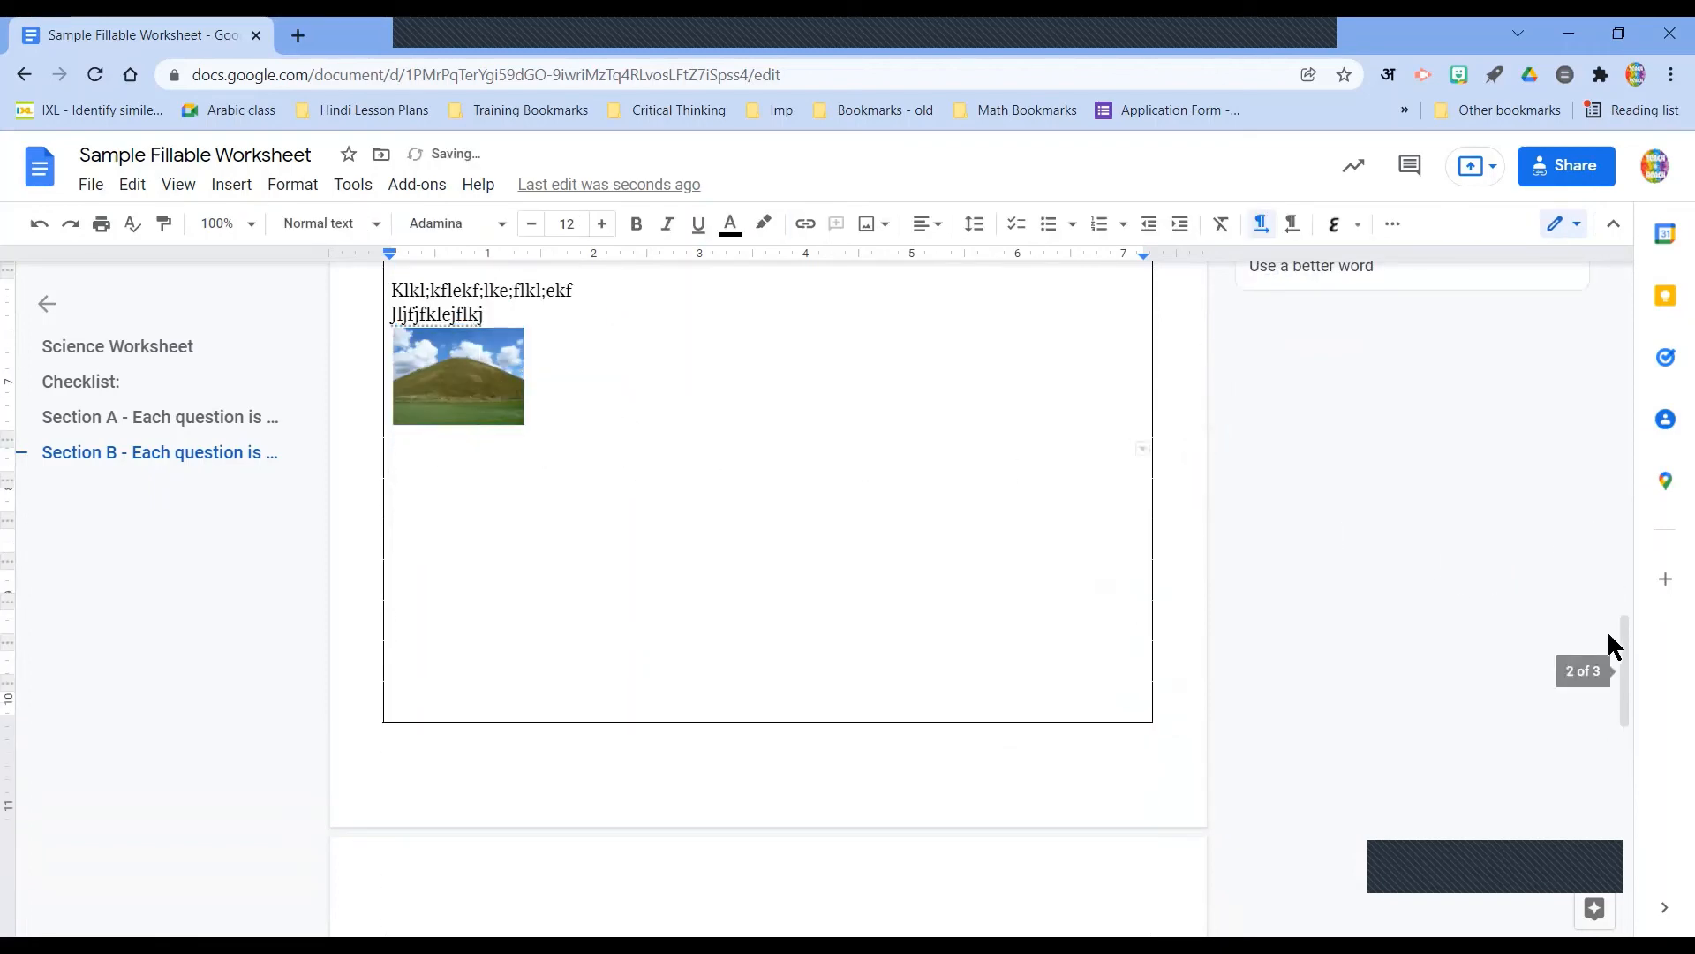
- Set the empty line below the Earthquake caption to left-to-right direction and insert a table with 5 columns and 4 rows there
{"action": "scroll", "coordinate": [1621, 629], "scroll_direction": "up", "scroll_amount": 2}
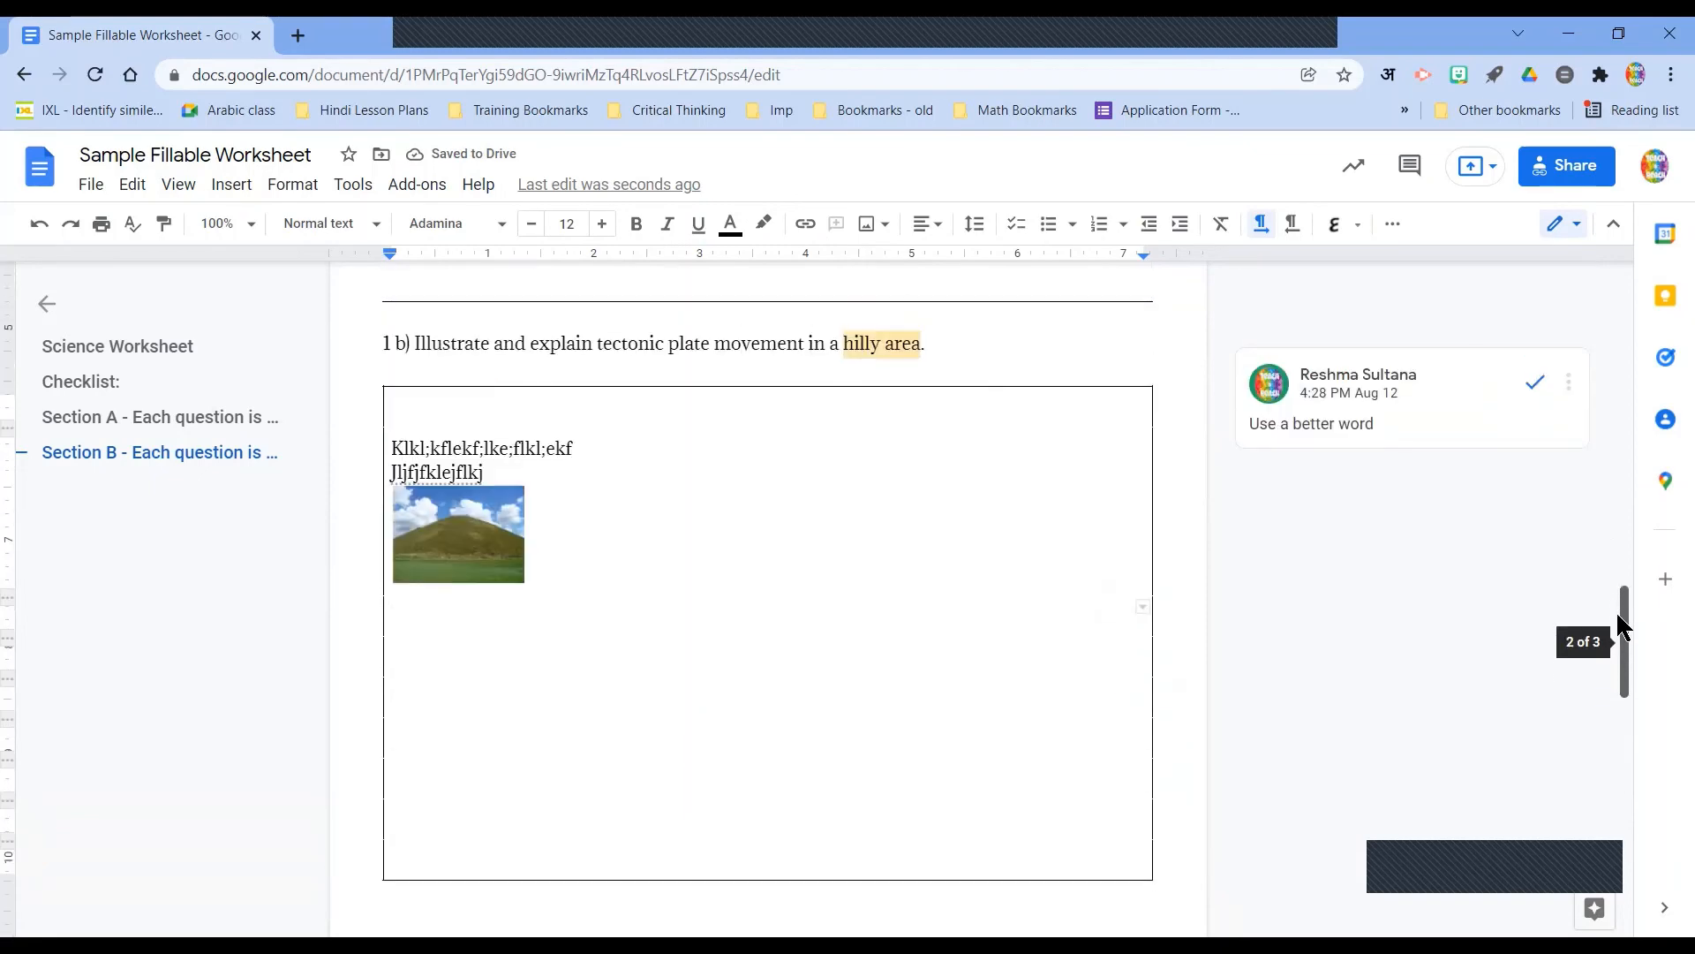
{"action": "left_click_drag", "start_coordinate": [1618, 617], "coordinate": [1612, 877]}
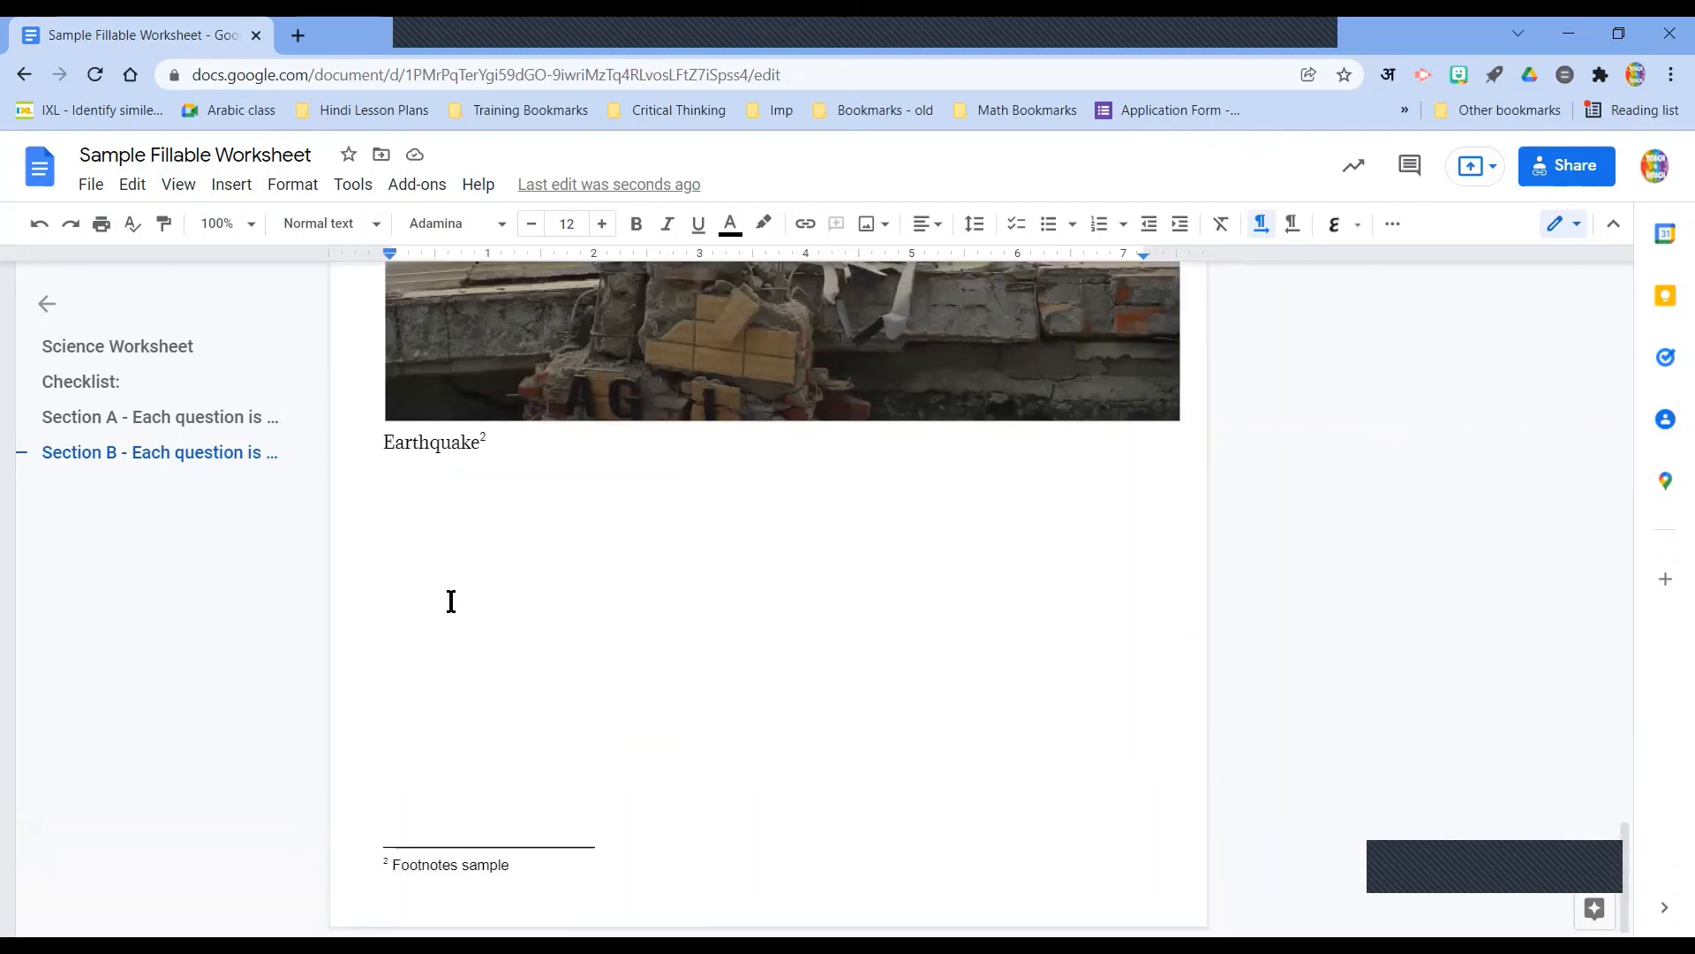
{"action": "left_click", "coordinate": [436, 513]}
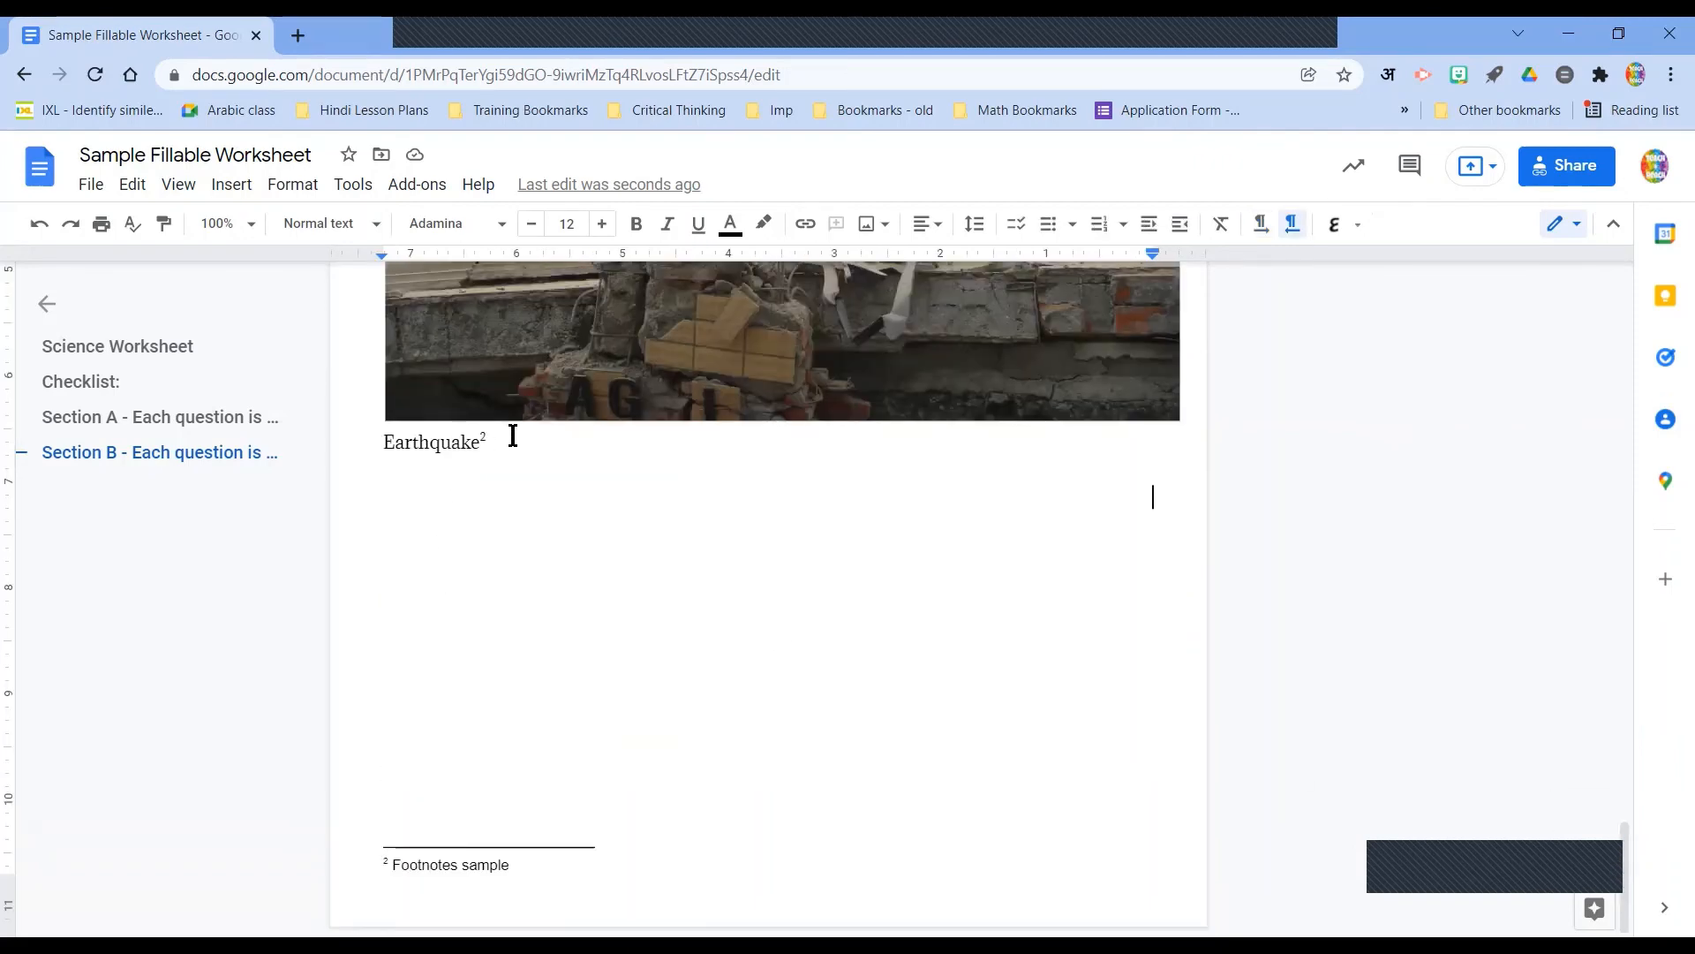
{"action": "key", "text": "ctrl+shift"}
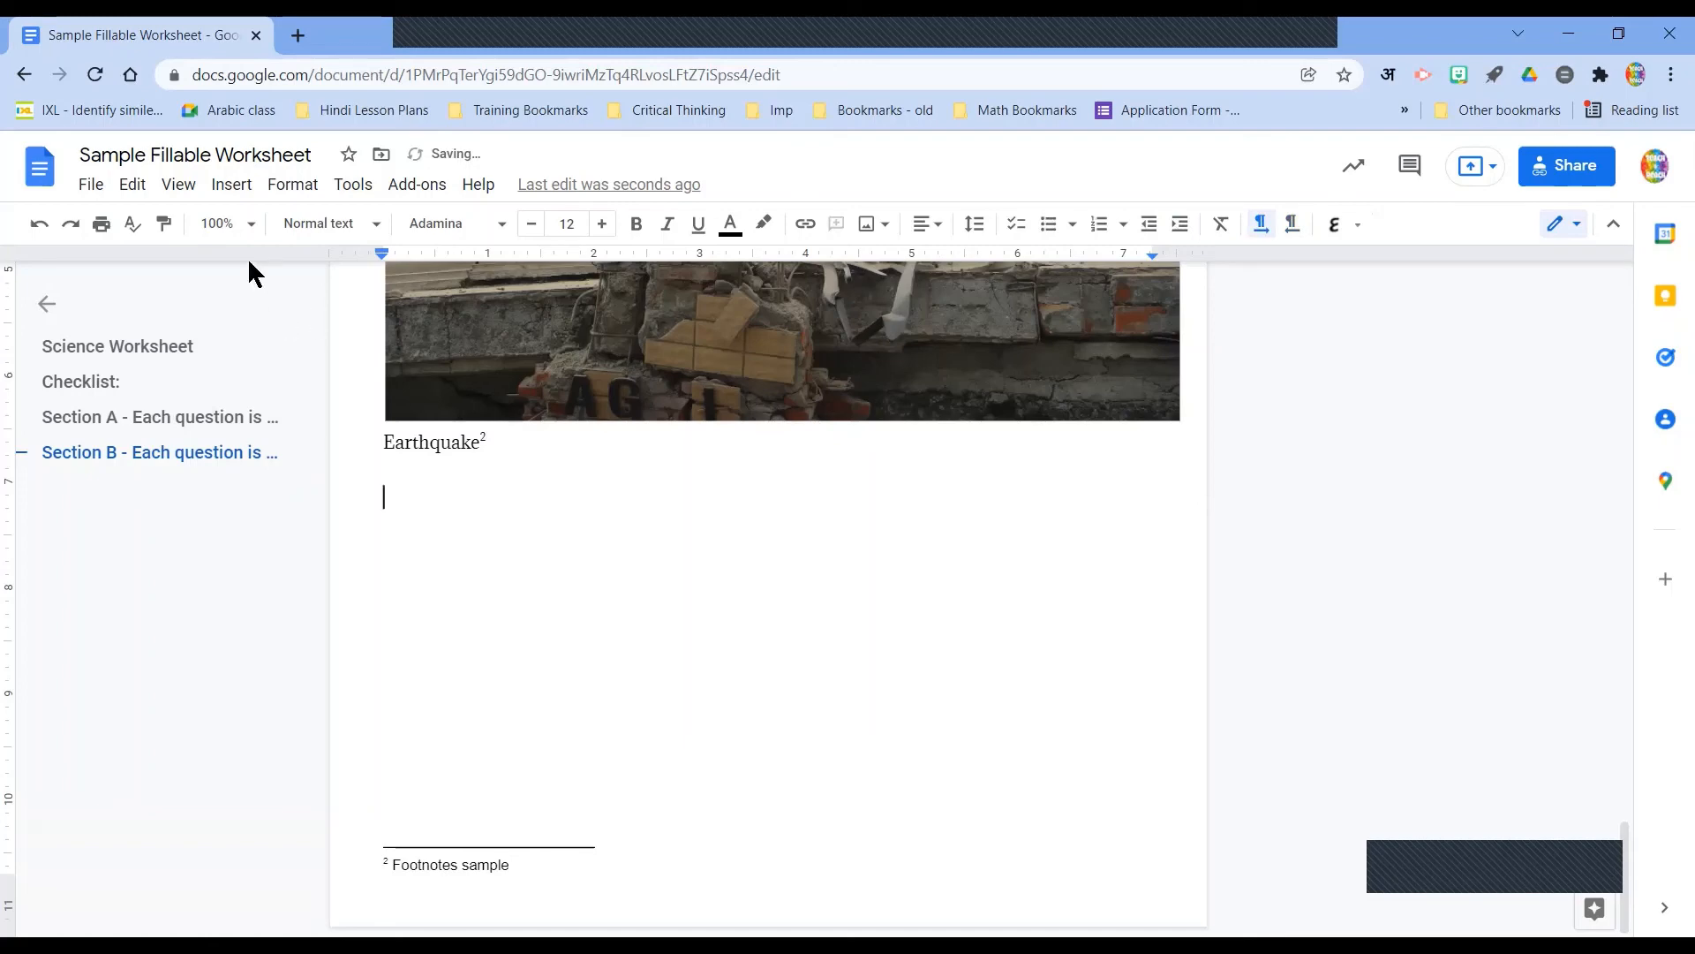
{"action": "left_click", "coordinate": [234, 188]}
{"action": "mouse_move", "coordinate": [348, 265]}
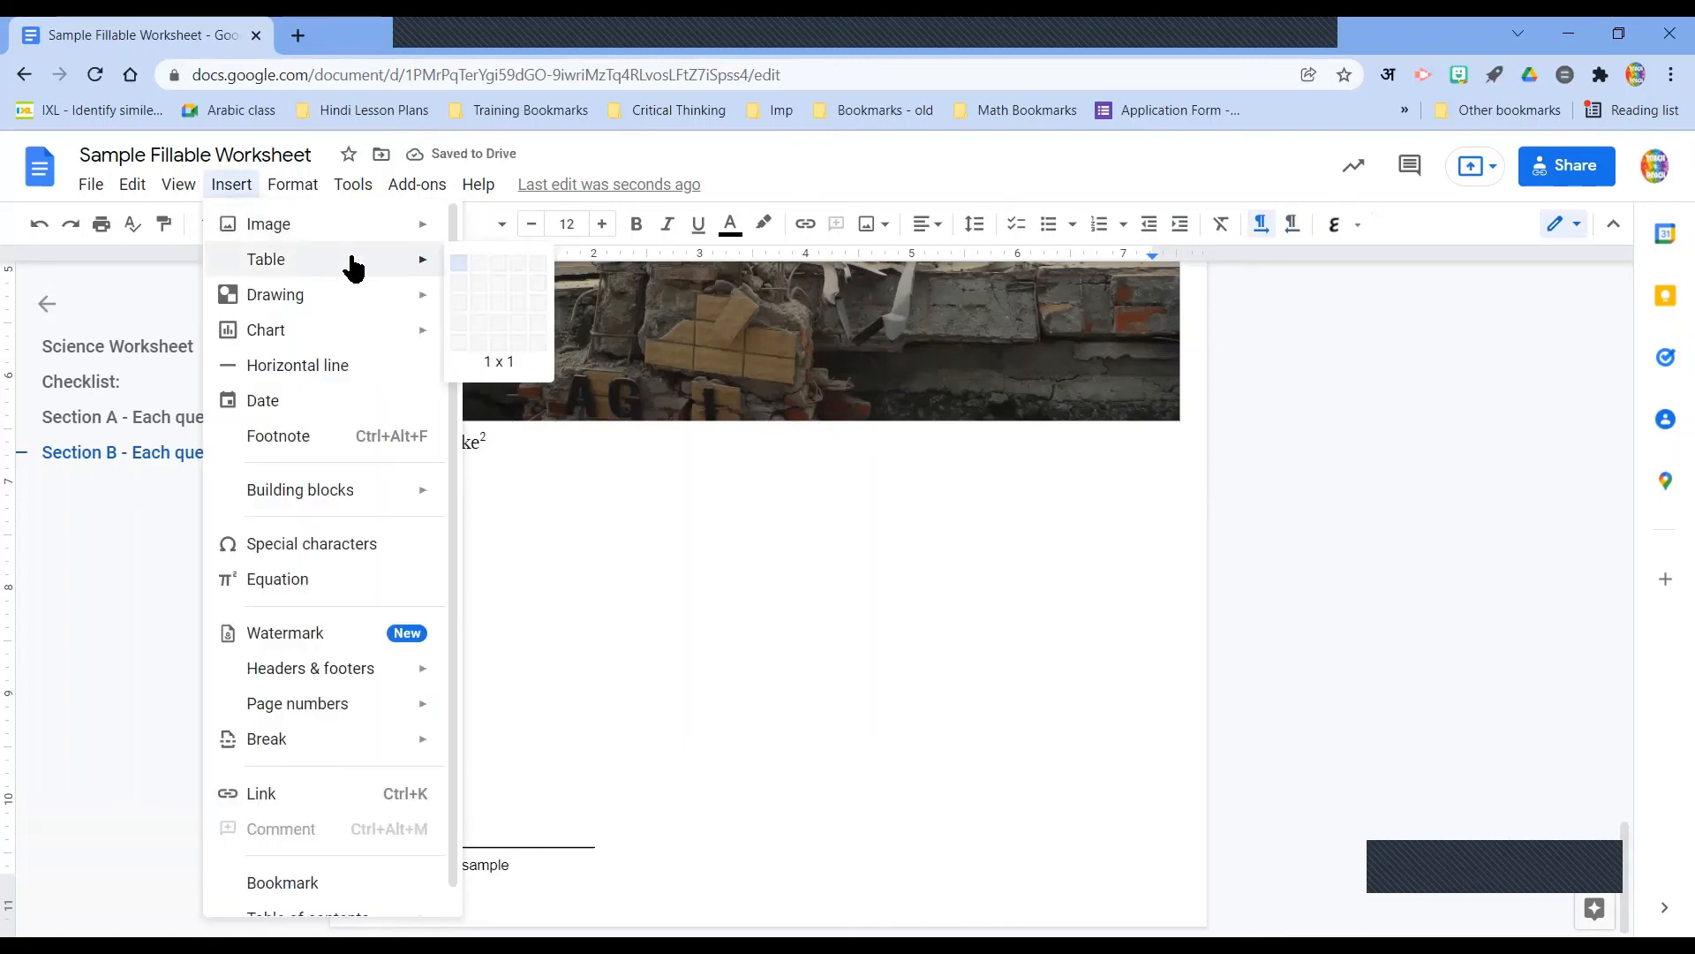
{"action": "left_click", "coordinate": [538, 323]}
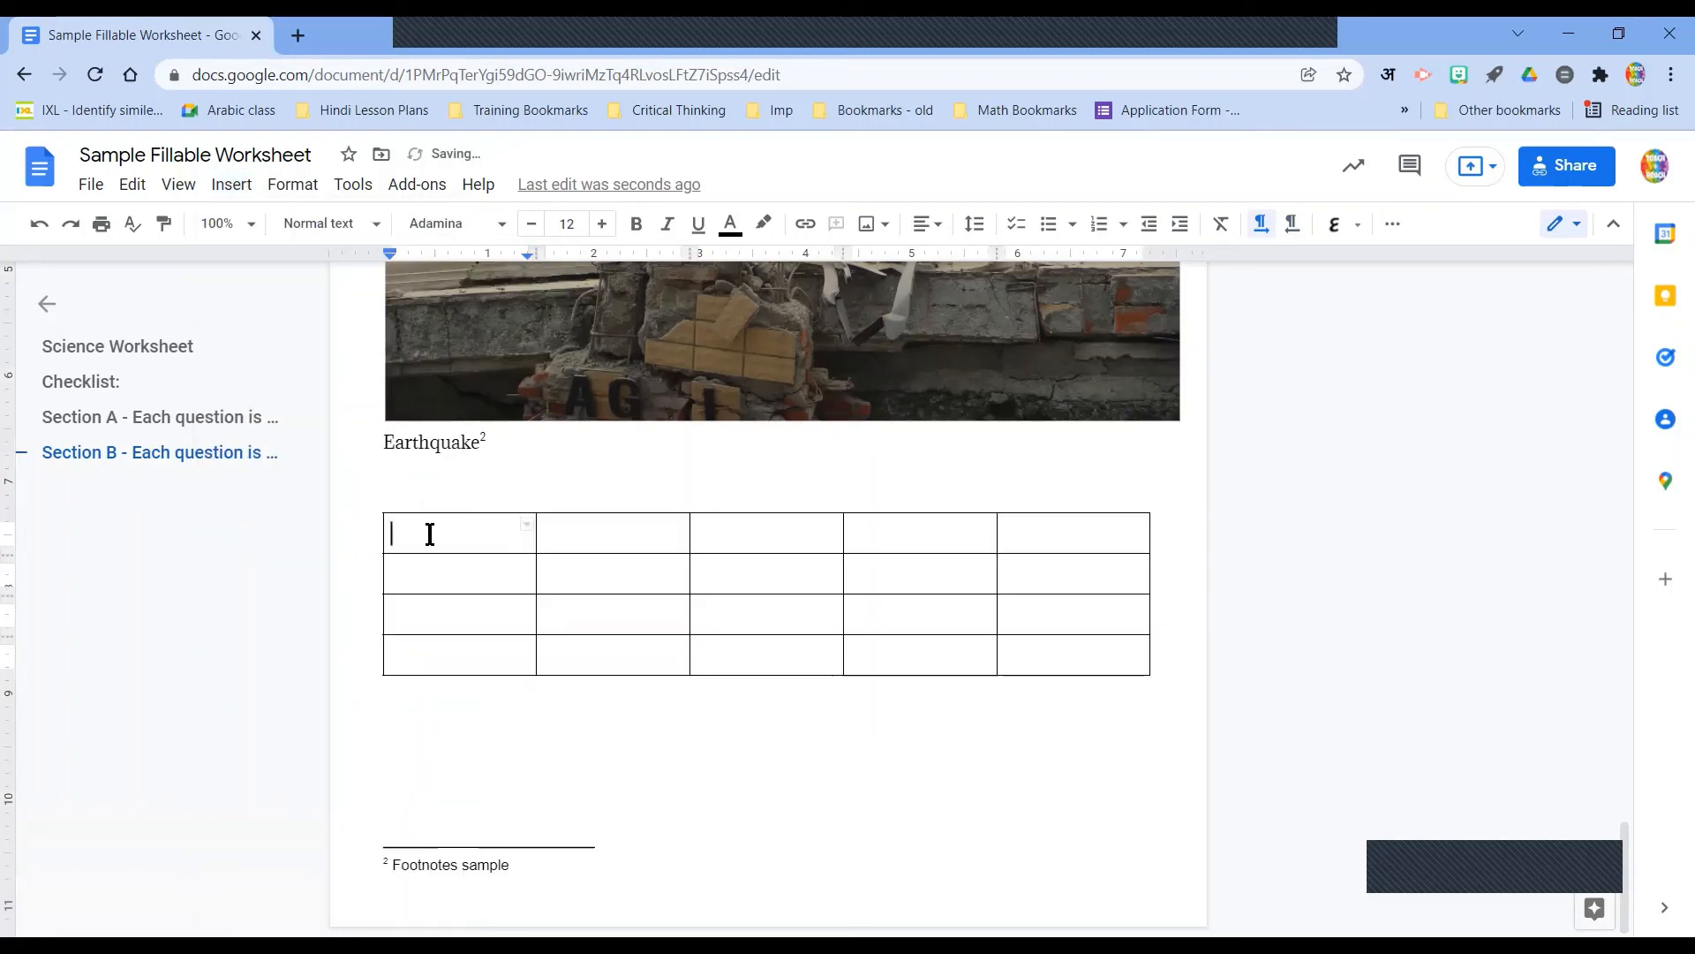
- Make all borders of the new 5 x 4 table white
{"action": "left_click_drag", "start_coordinate": [428, 530], "coordinate": [1097, 670]}
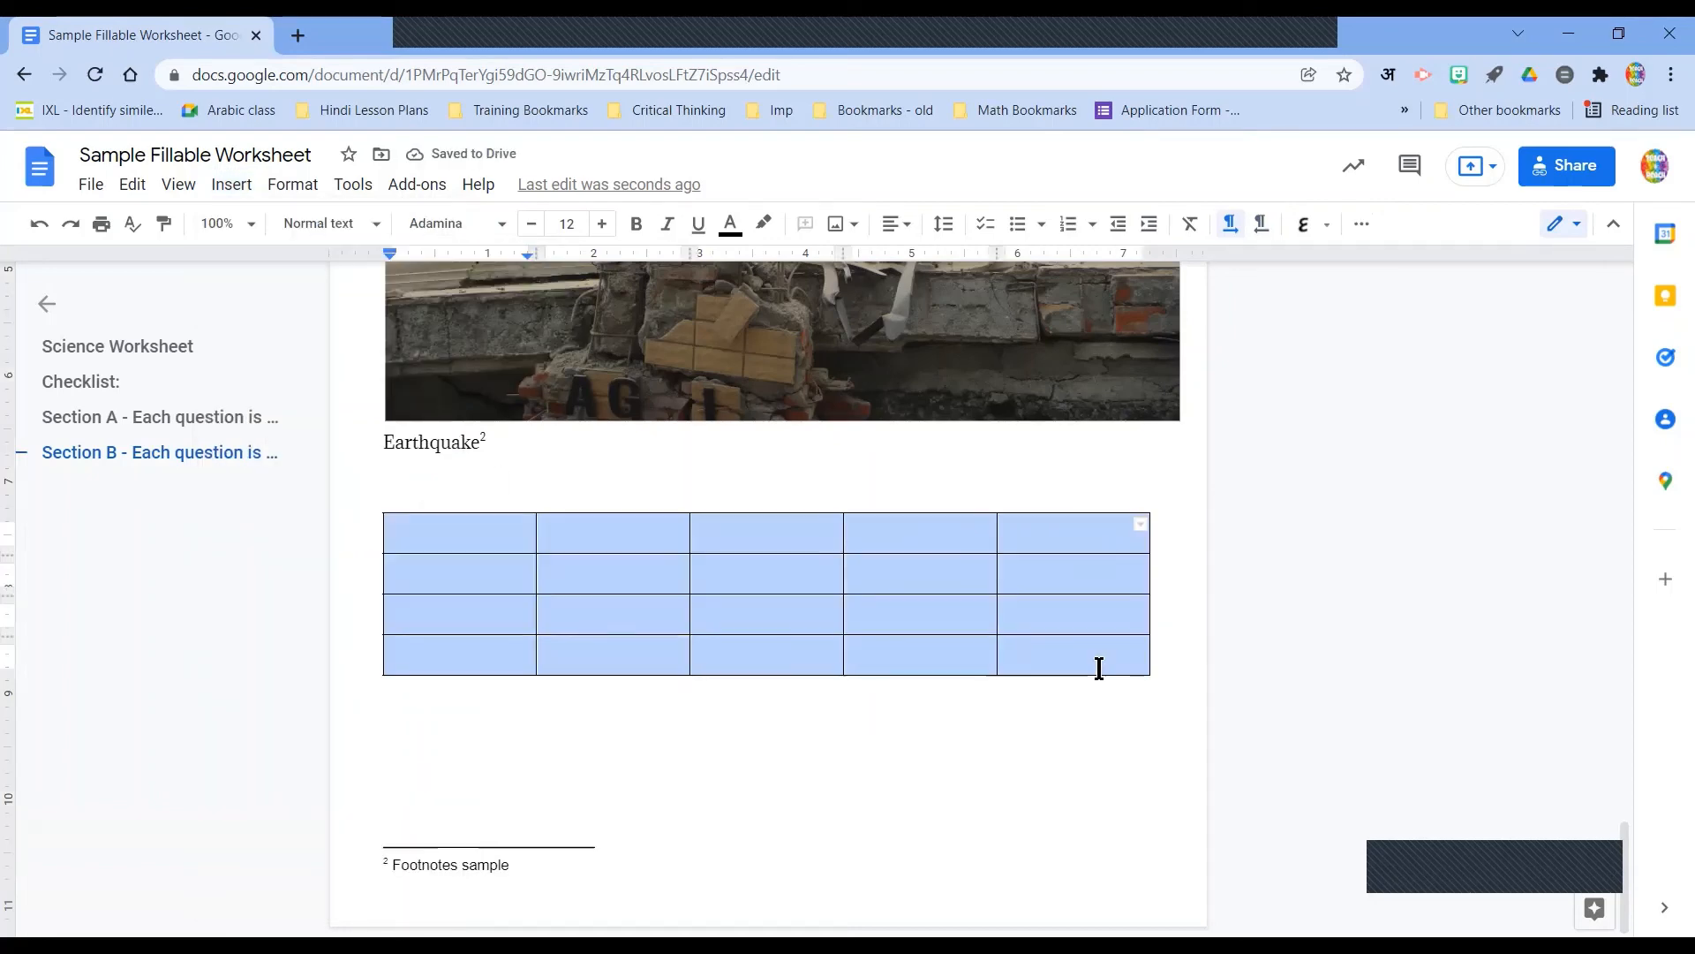
{"action": "left_click", "coordinate": [1360, 224]}
{"action": "left_click", "coordinate": [1284, 266]}
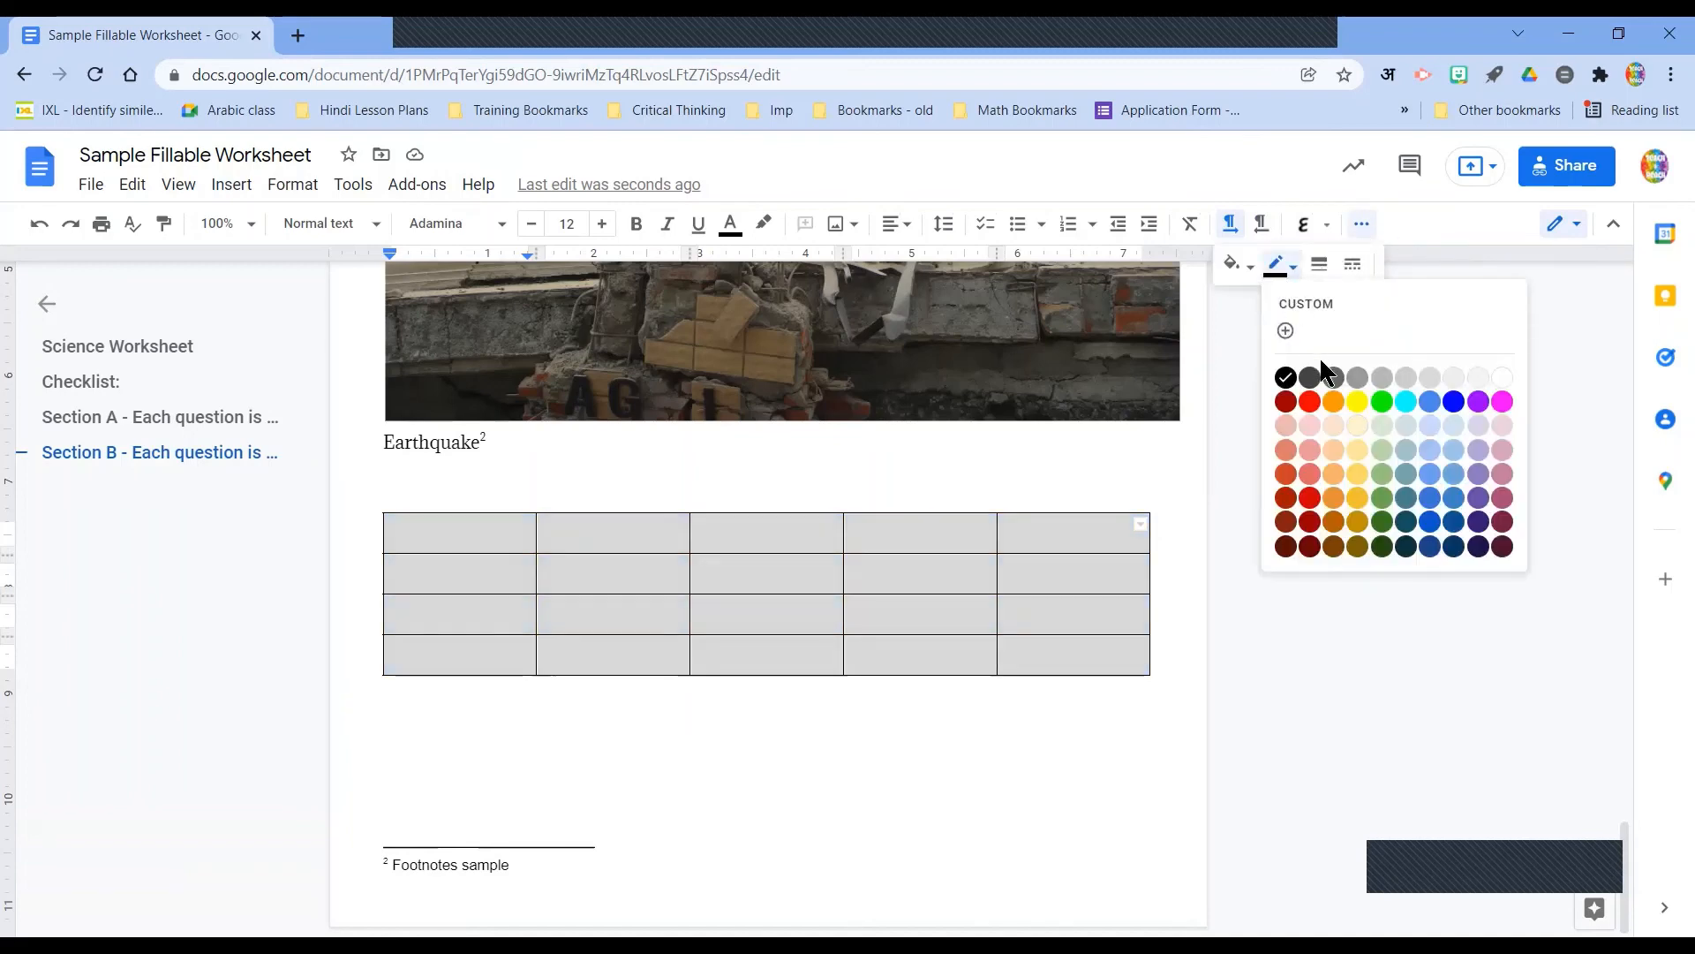
{"action": "left_click", "coordinate": [1502, 378]}
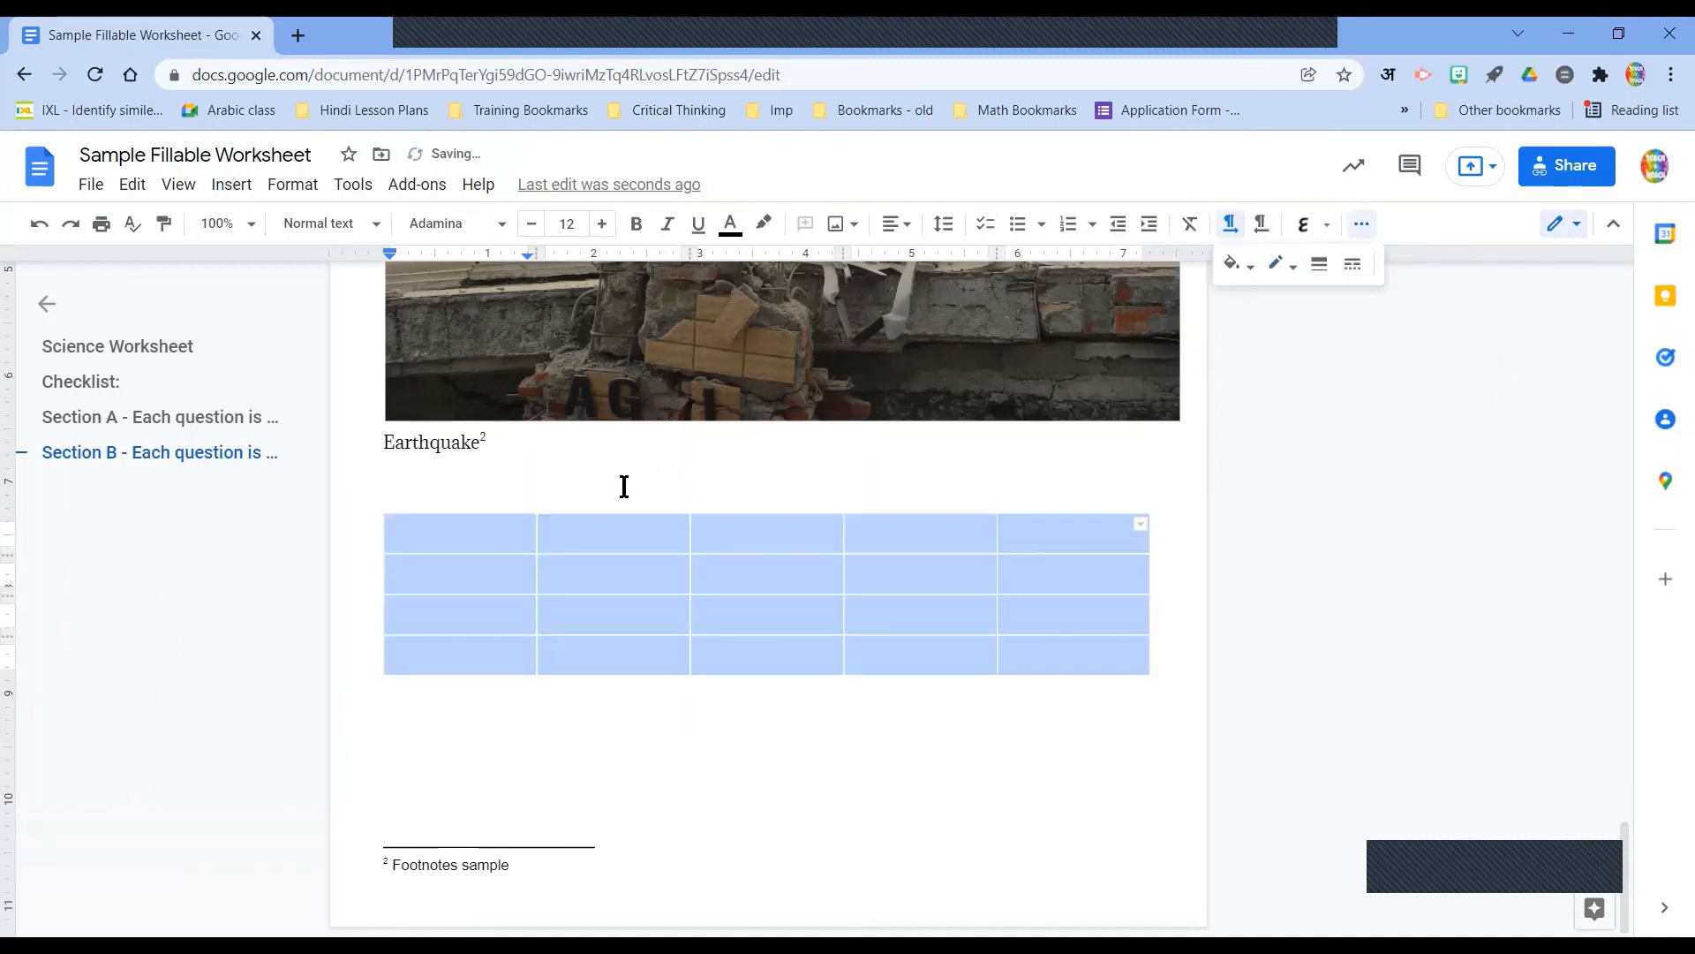
{"action": "left_click", "coordinate": [390, 530]}
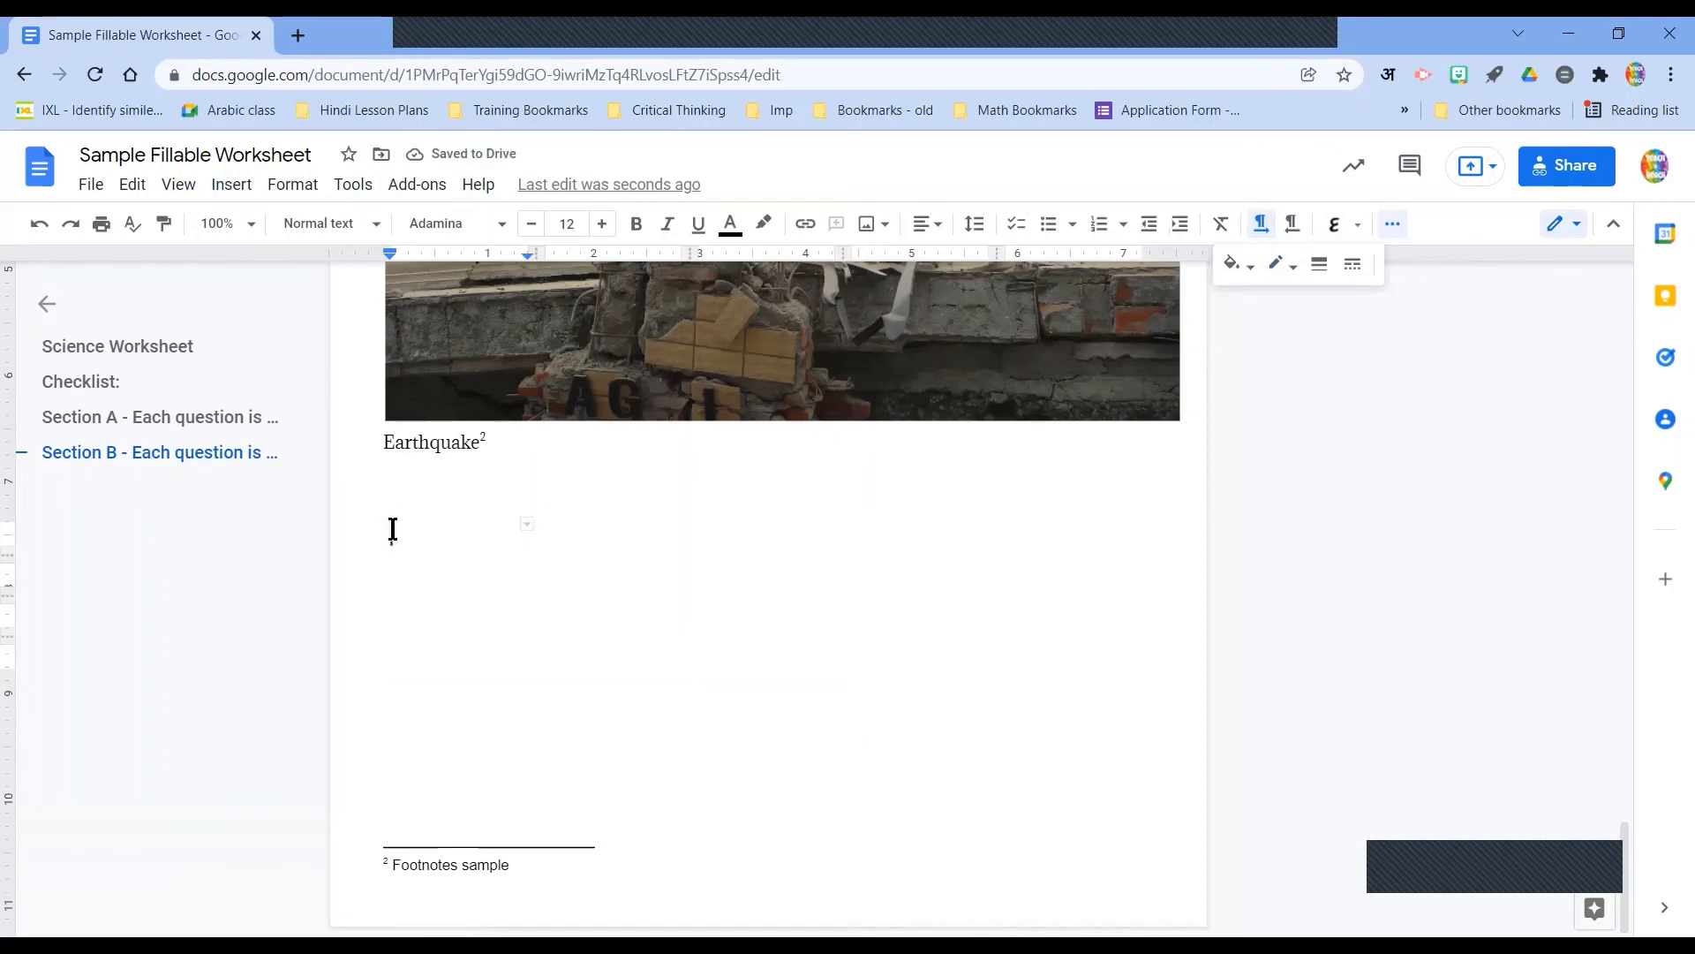
- Colour only the outer border segments on all four sides of the new table black, and place the cursor inside the box
{"action": "left_click_drag", "start_coordinate": [401, 511], "coordinate": [568, 513]}
{"action": "left_click", "coordinate": [674, 509], "text": "ctrl"}
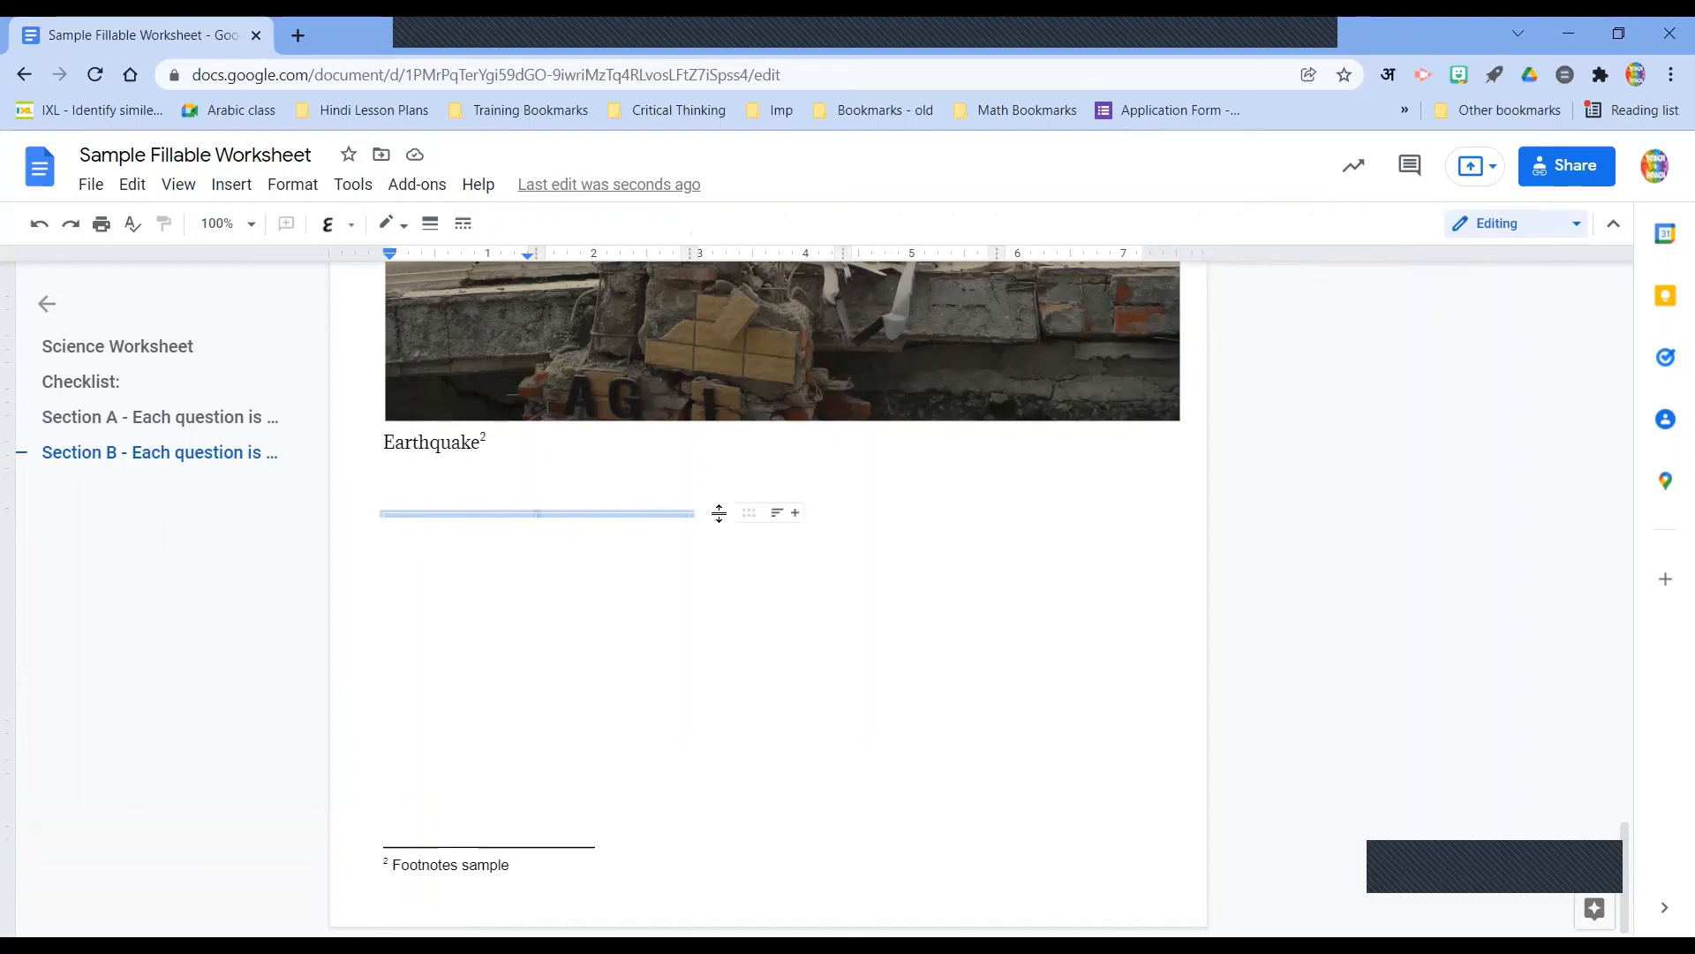
{"action": "left_click", "coordinate": [721, 512], "text": "ctrl"}
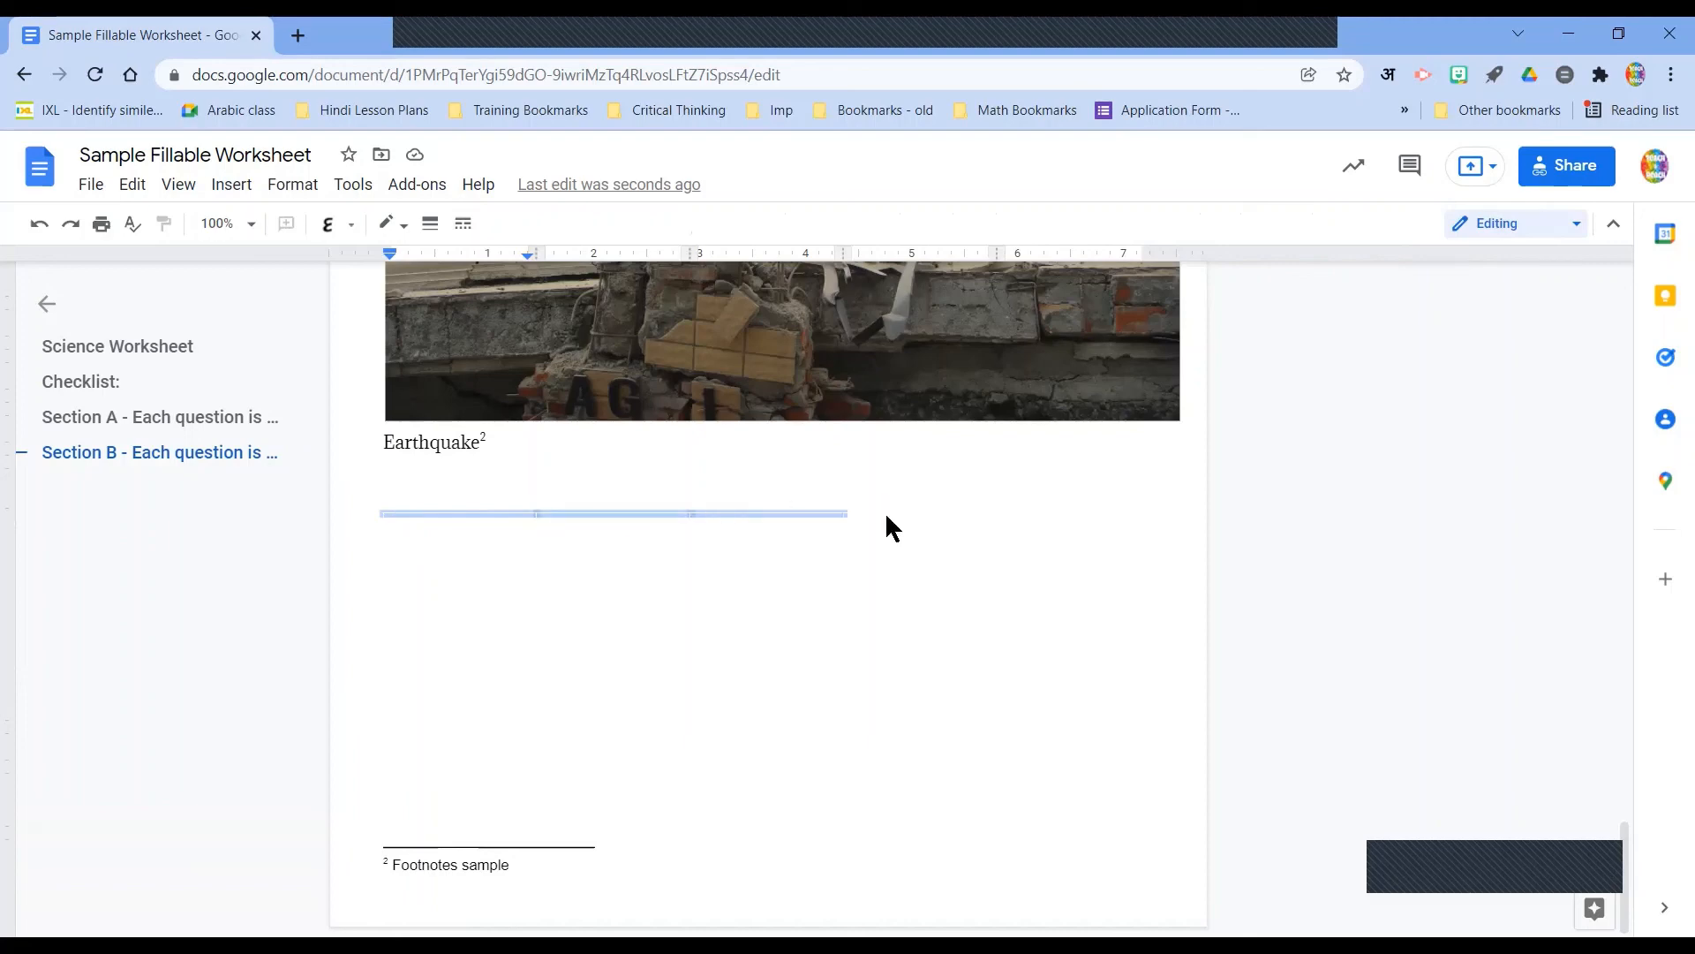
{"action": "left_click", "coordinate": [980, 513], "text": "ctrl"}
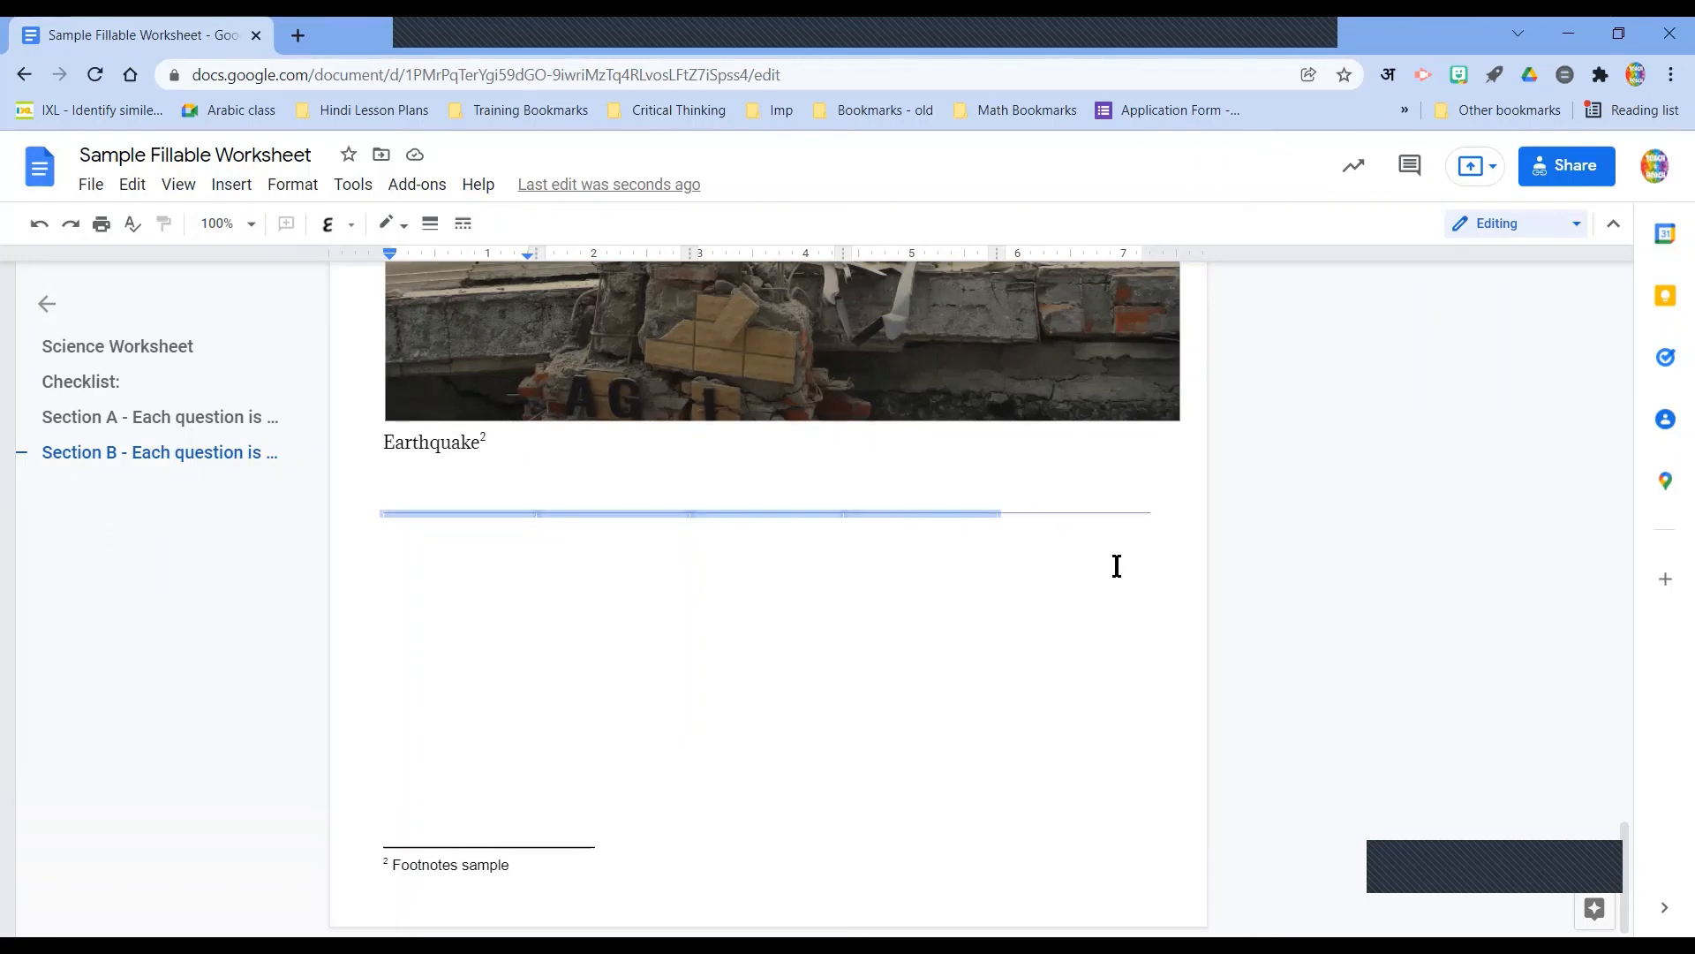
{"action": "left_click", "coordinate": [1149, 545], "text": "ctrl"}
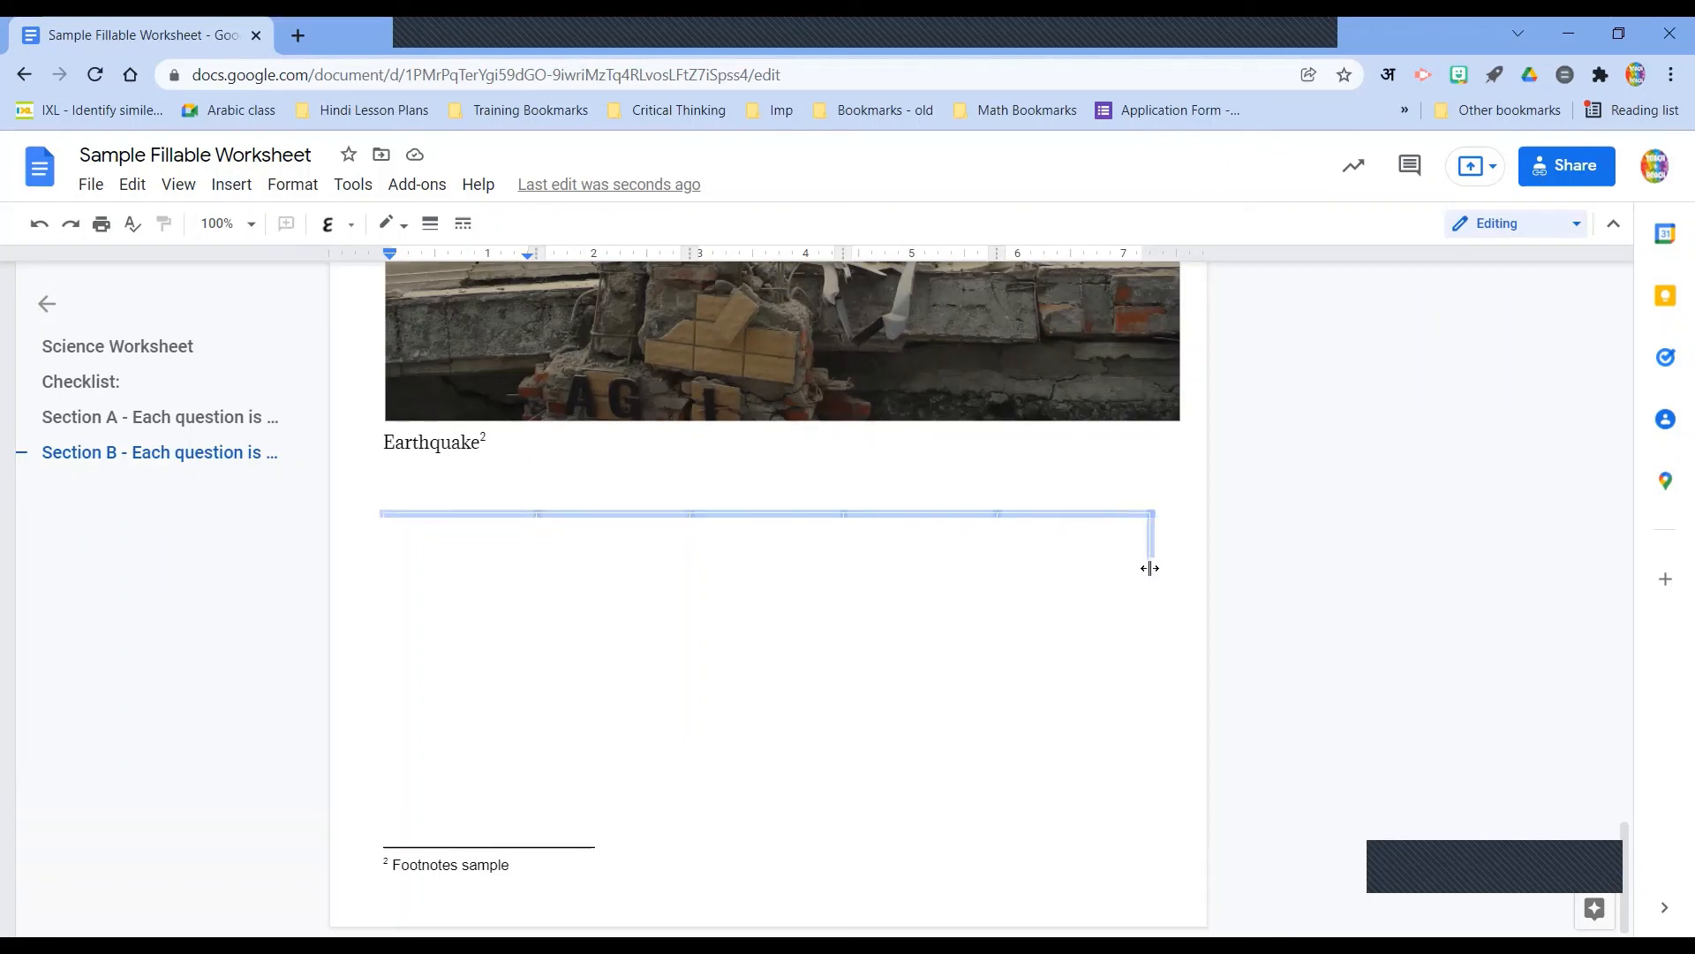
{"action": "left_click", "coordinate": [1149, 590], "text": "ctrl"}
{"action": "left_click", "coordinate": [1151, 654], "text": "ctrl"}
{"action": "left_click", "coordinate": [1024, 676], "text": "ctrl"}
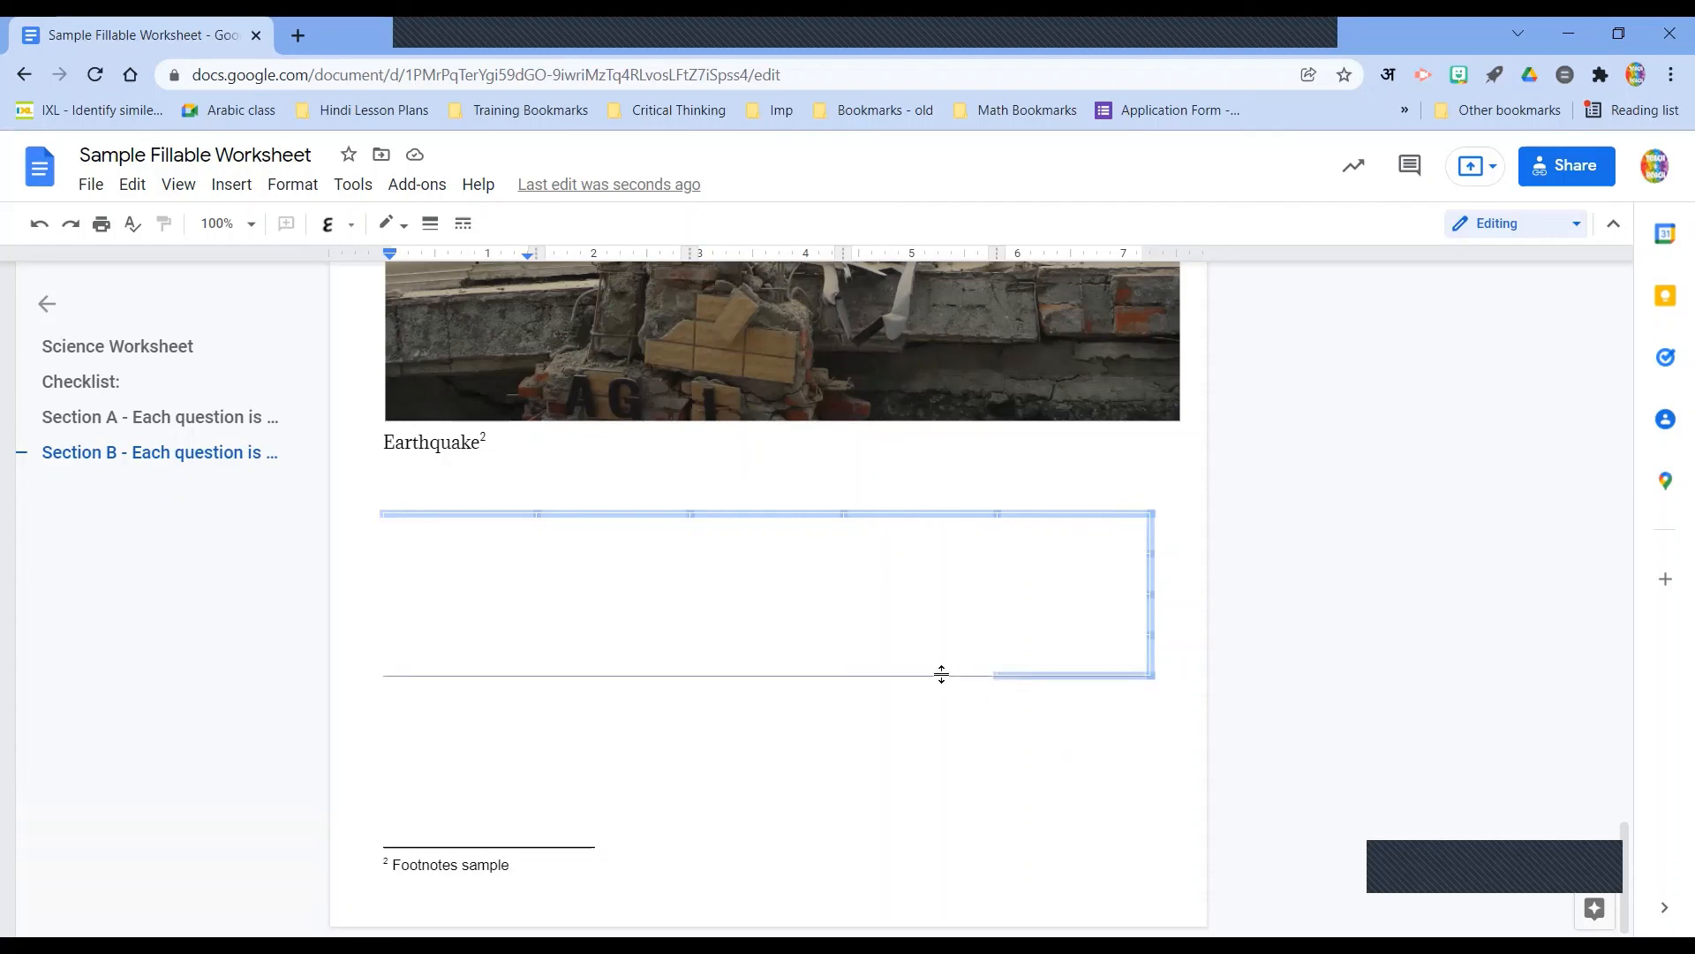
{"action": "left_click", "coordinate": [843, 674], "text": "ctrl"}
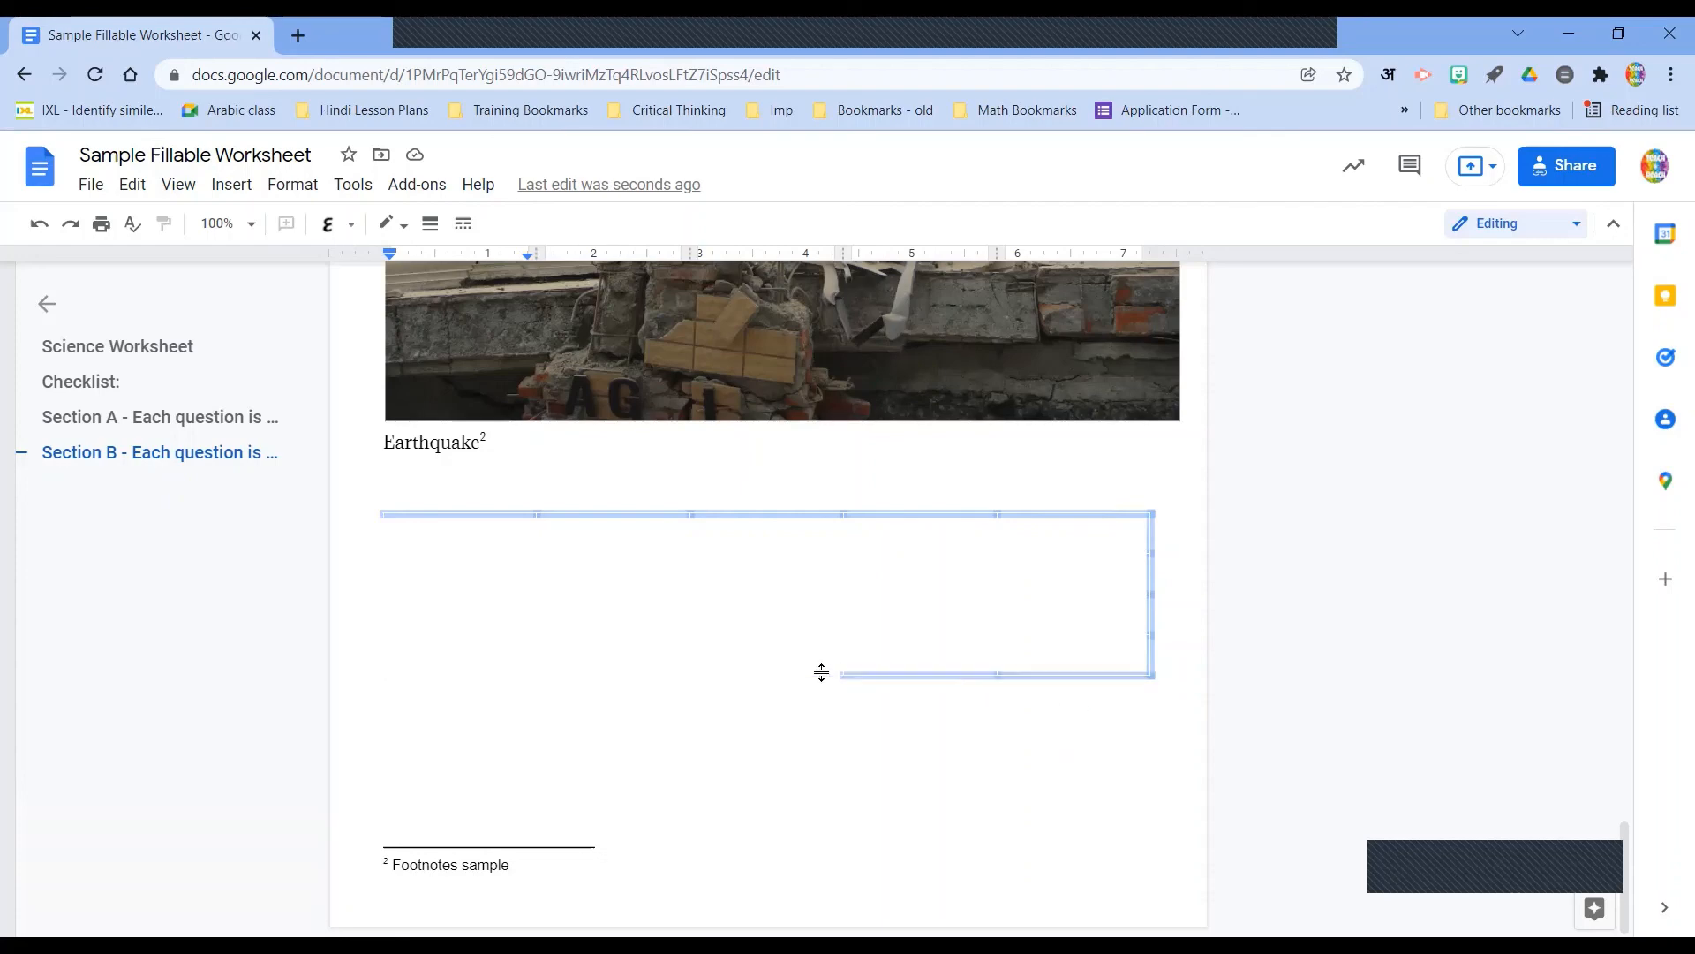
{"action": "left_click", "coordinate": [640, 674], "text": "ctrl"}
{"action": "left_click", "coordinate": [496, 676], "text": "ctrl"}
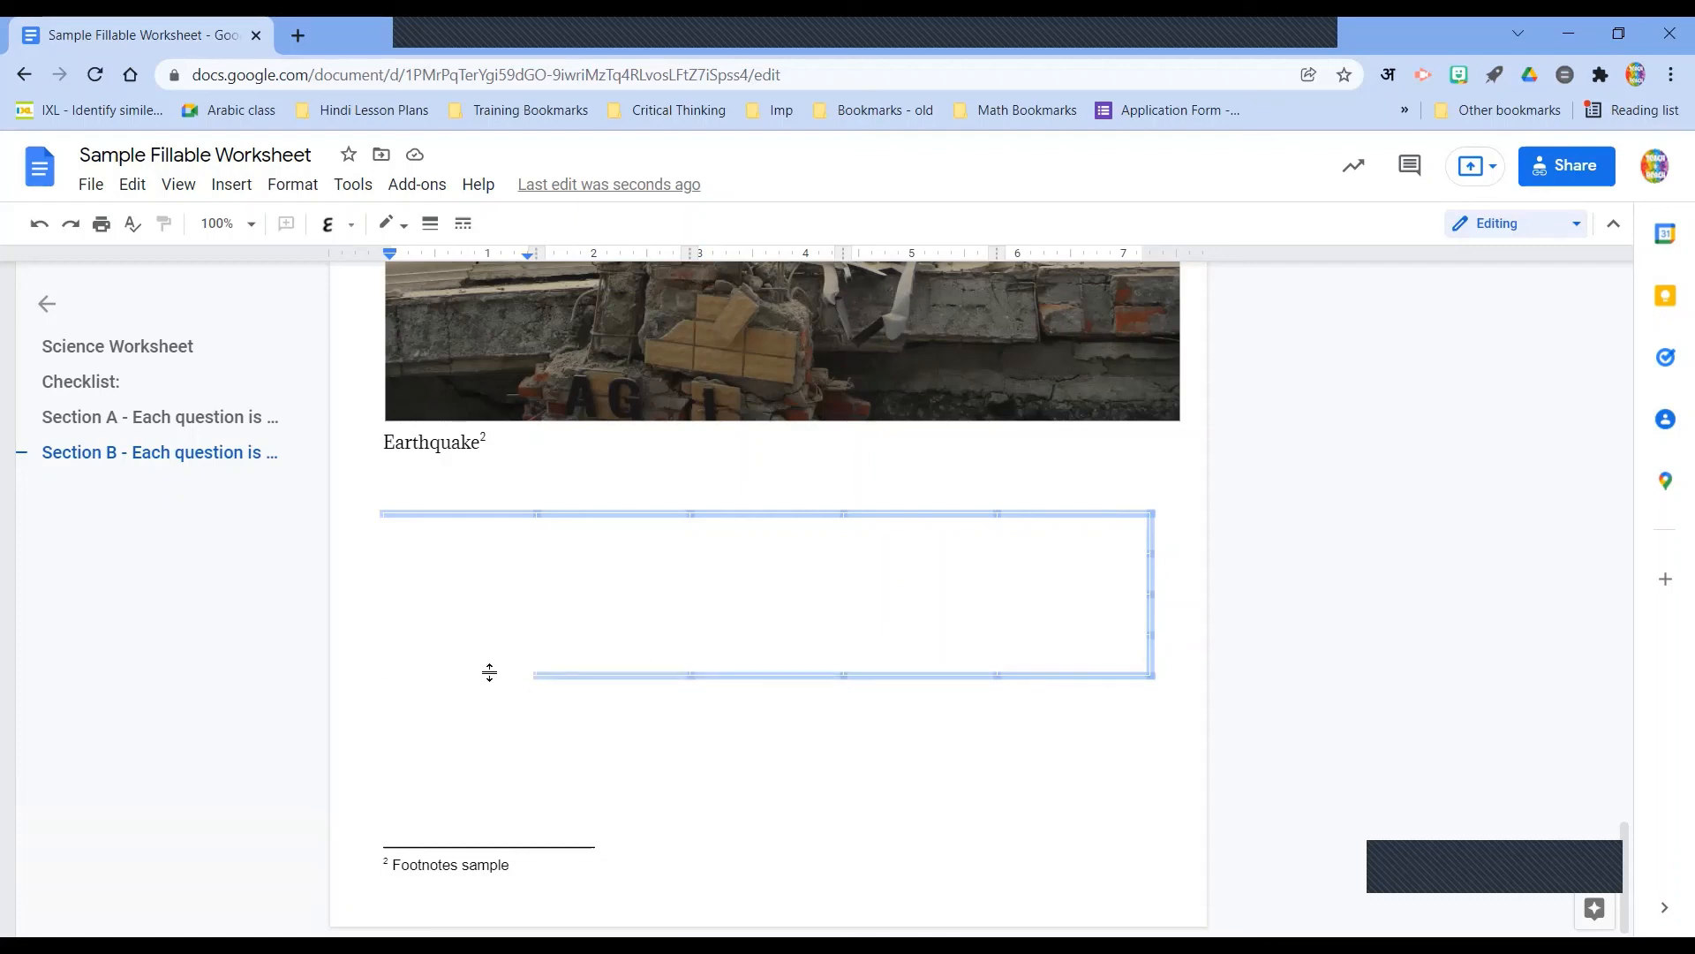
{"action": "left_click", "coordinate": [489, 673], "text": "ctrl"}
{"action": "left_click", "coordinate": [379, 664], "text": "ctrl"}
{"action": "left_click", "coordinate": [380, 619], "text": "ctrl"}
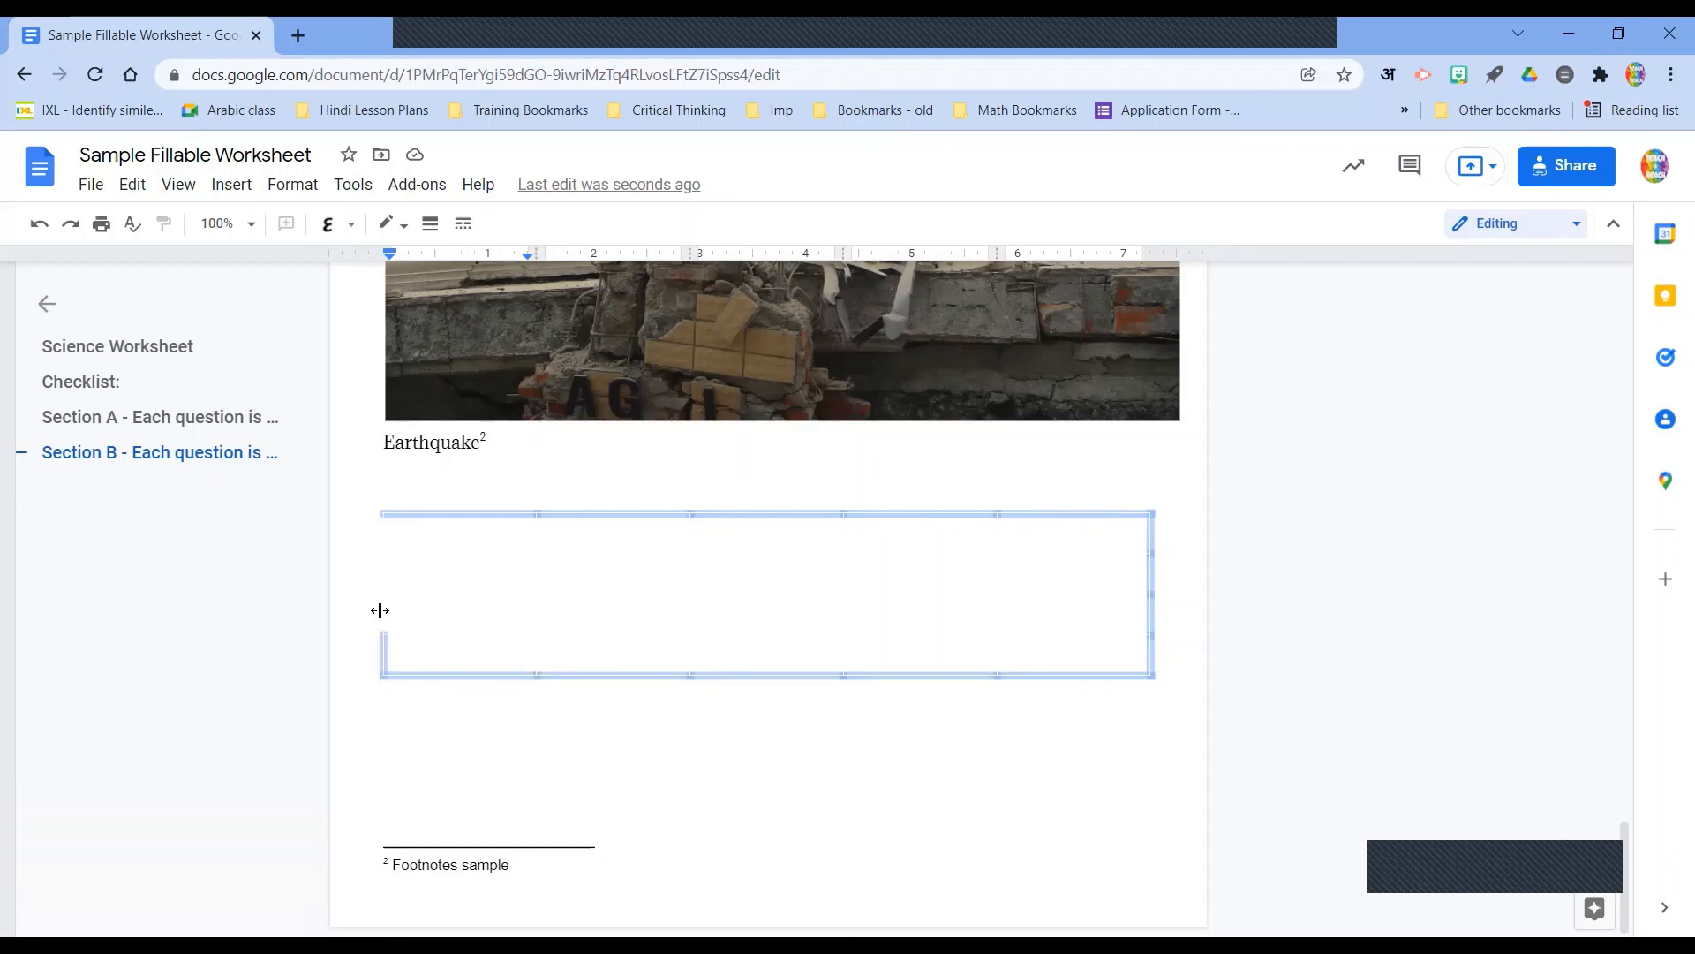
{"action": "left_click", "coordinate": [382, 575], "text": "ctrl"}
{"action": "left_click", "coordinate": [382, 536], "text": "ctrl"}
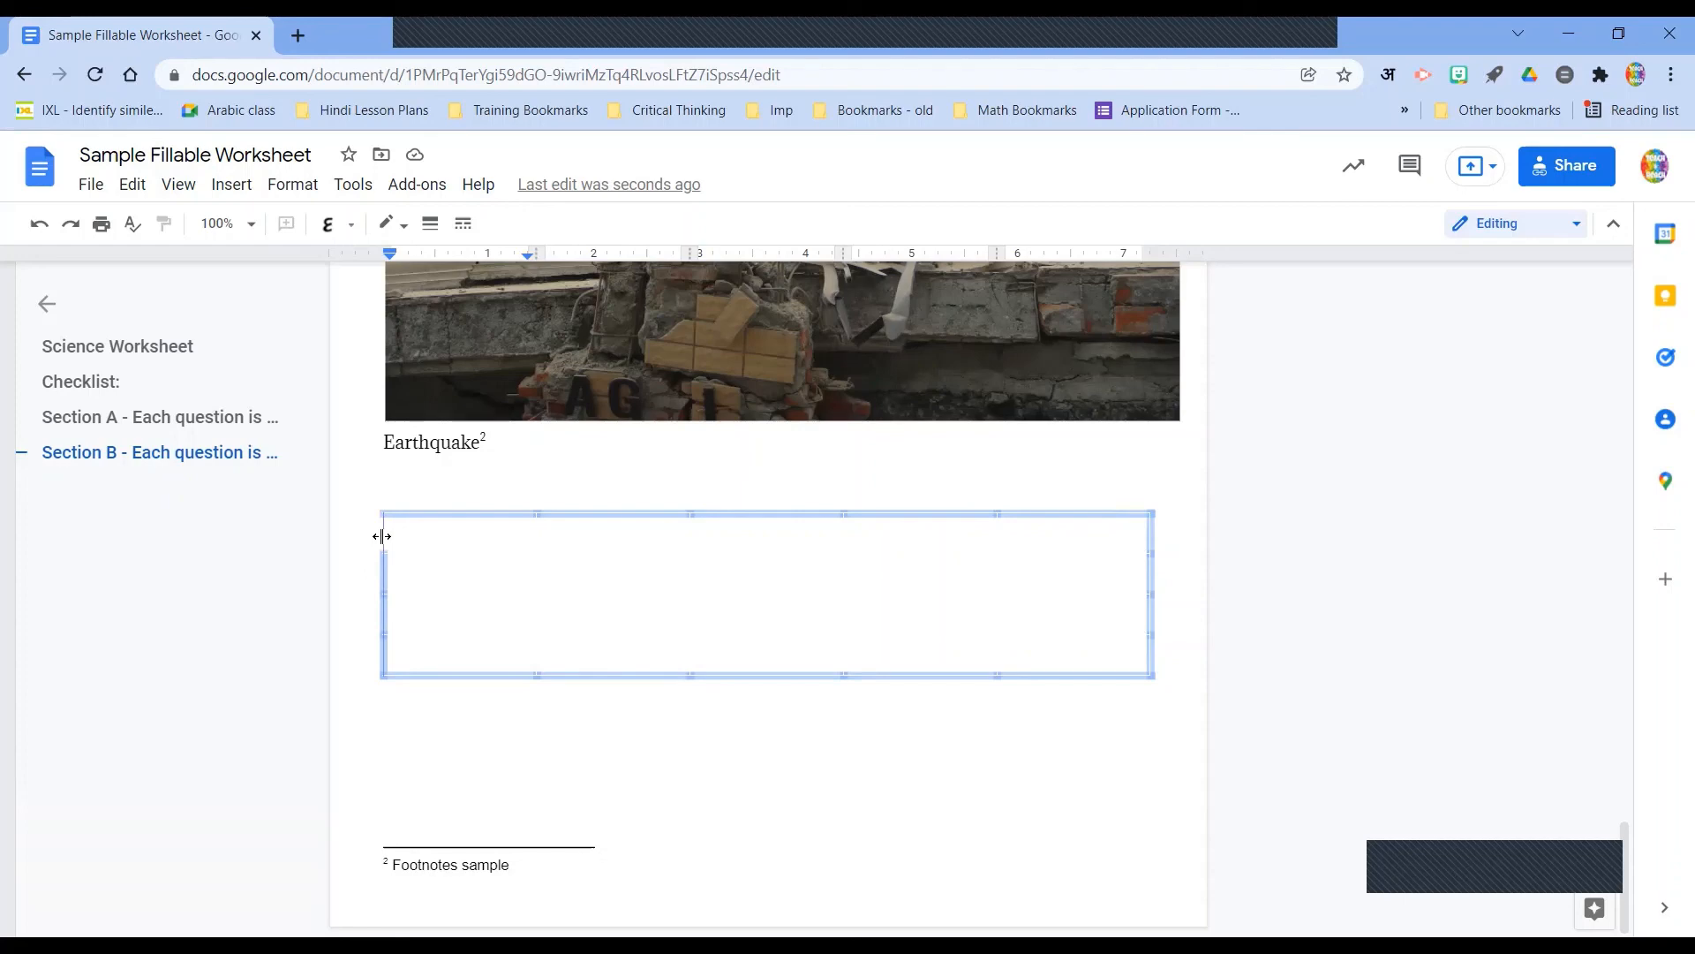
{"action": "left_click", "coordinate": [388, 226]}
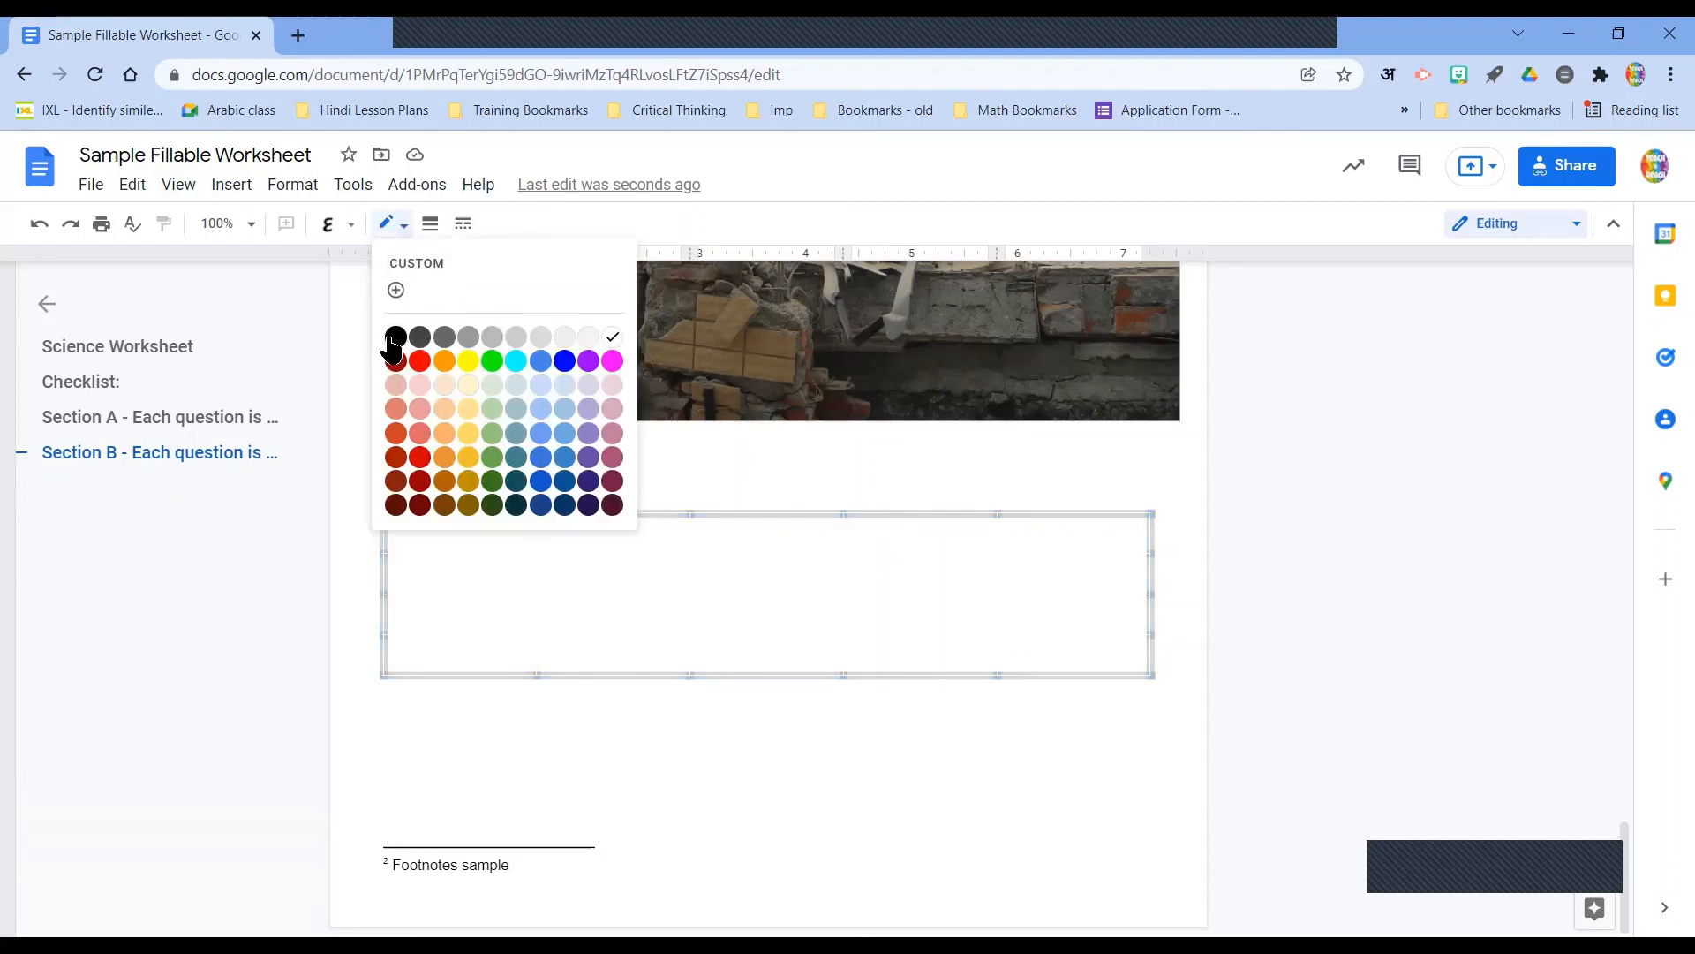
{"action": "left_click", "coordinate": [394, 338]}
{"action": "left_click", "coordinate": [450, 588]}
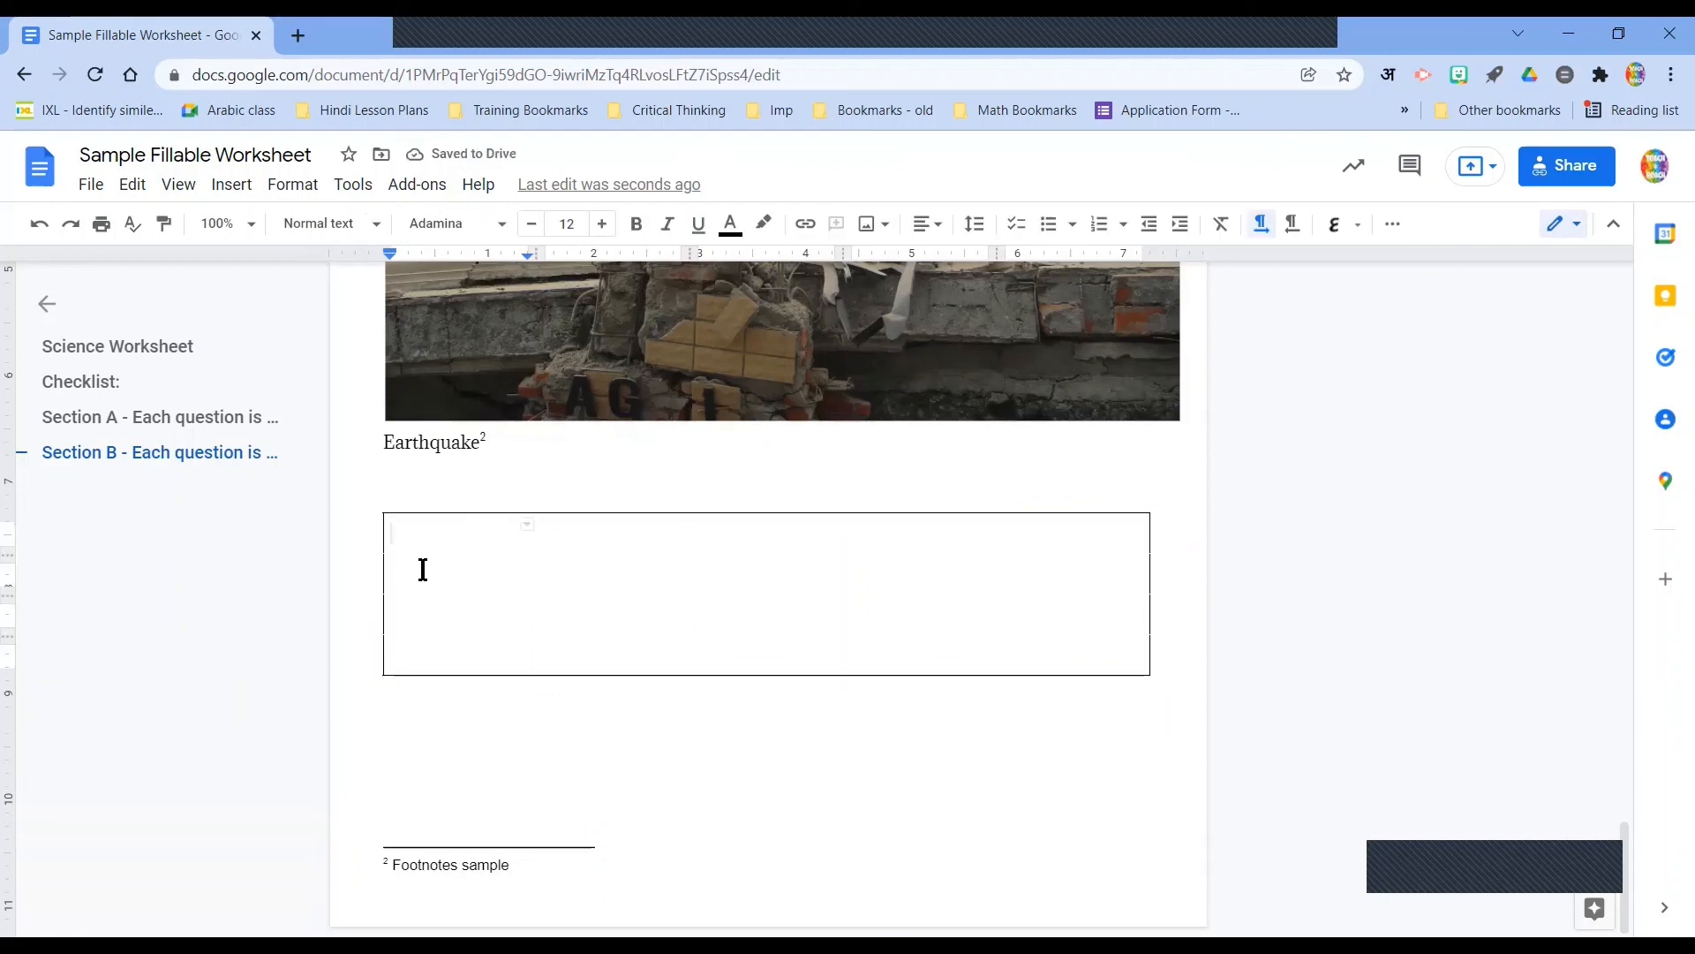
{"action": "key", "text": "Return"}
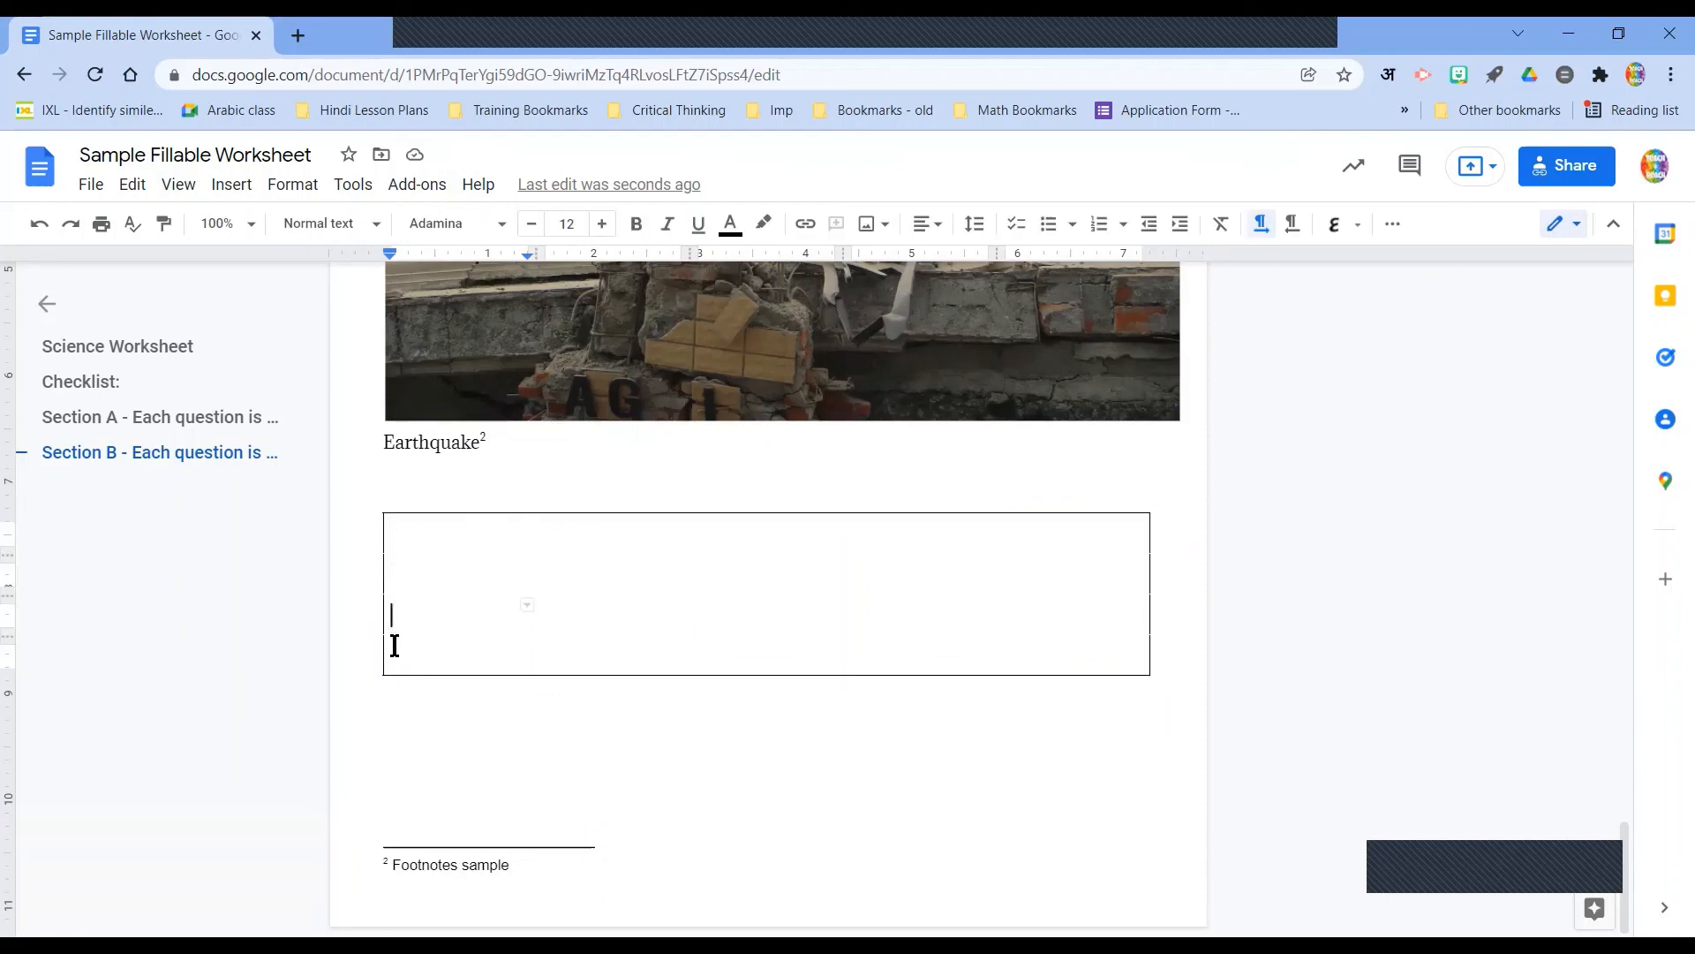